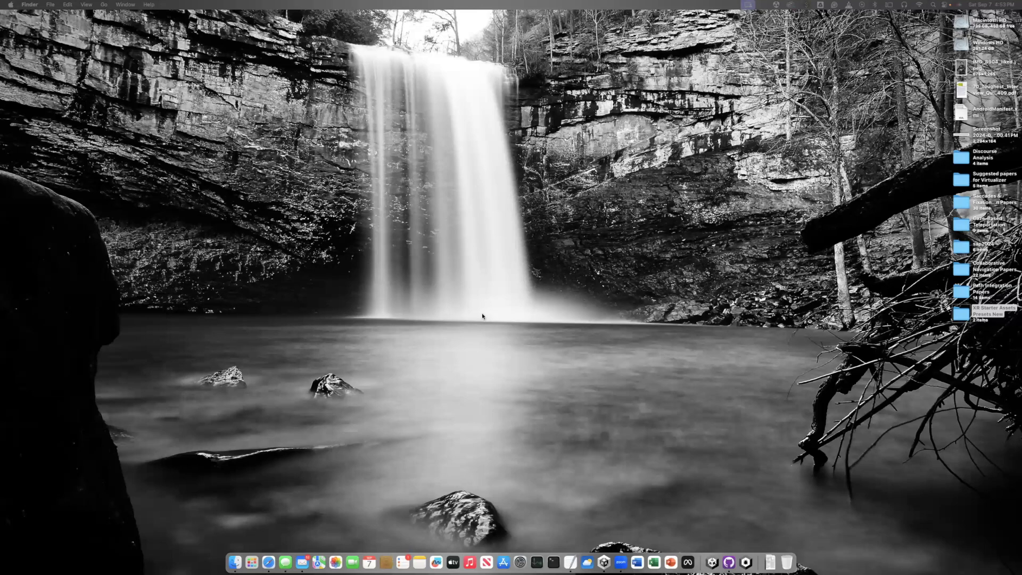
- Open Safari, search the web for "download unity" and go to Unity's official Unity Hub download page
left_click(265, 557)
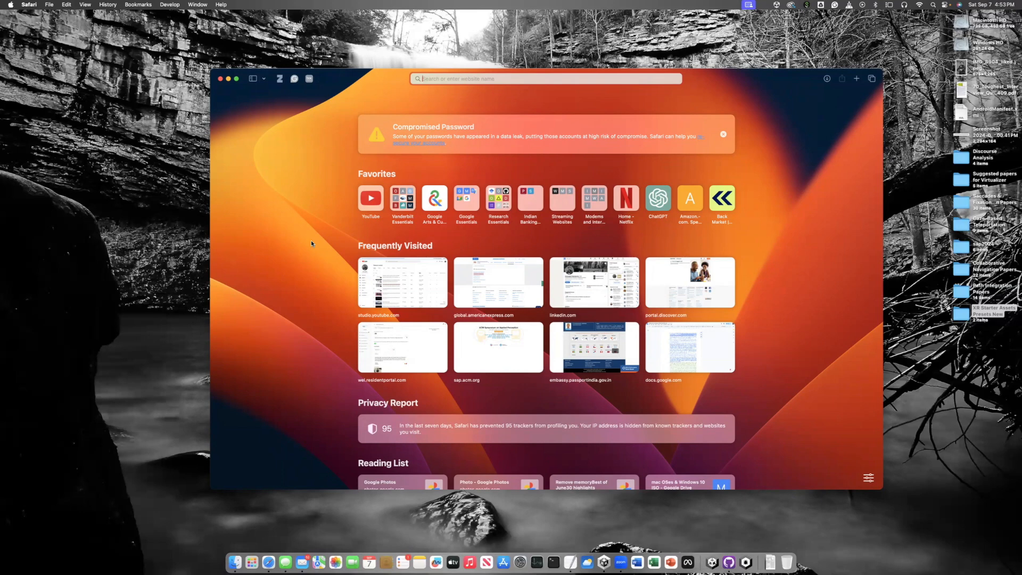
type("downloa")
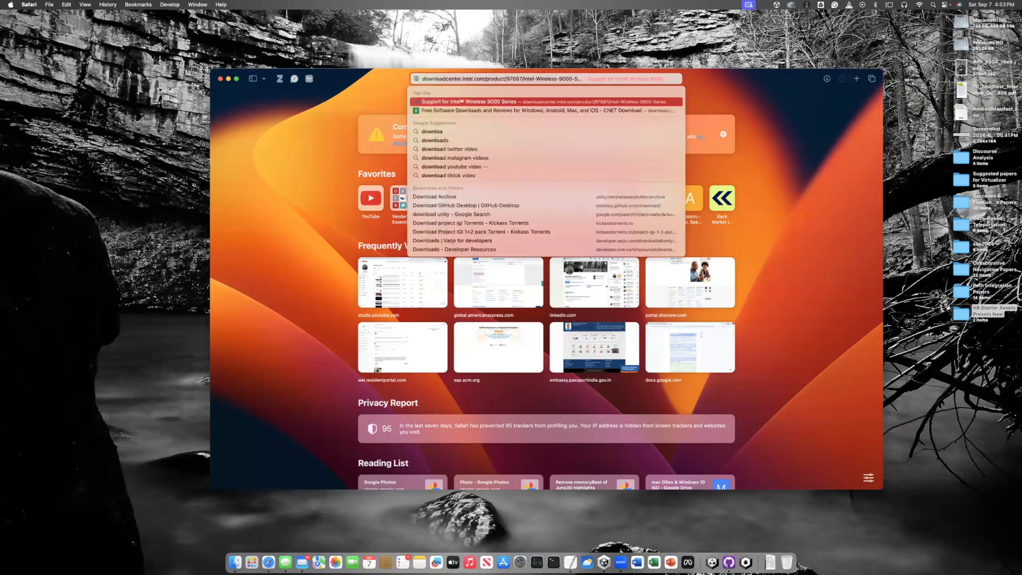
type("d")
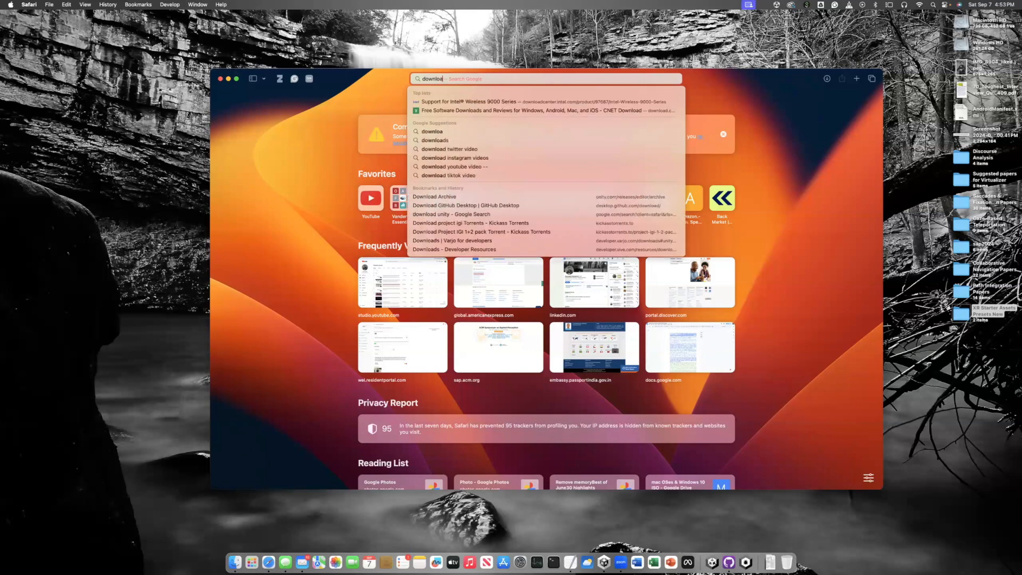
type(" unity")
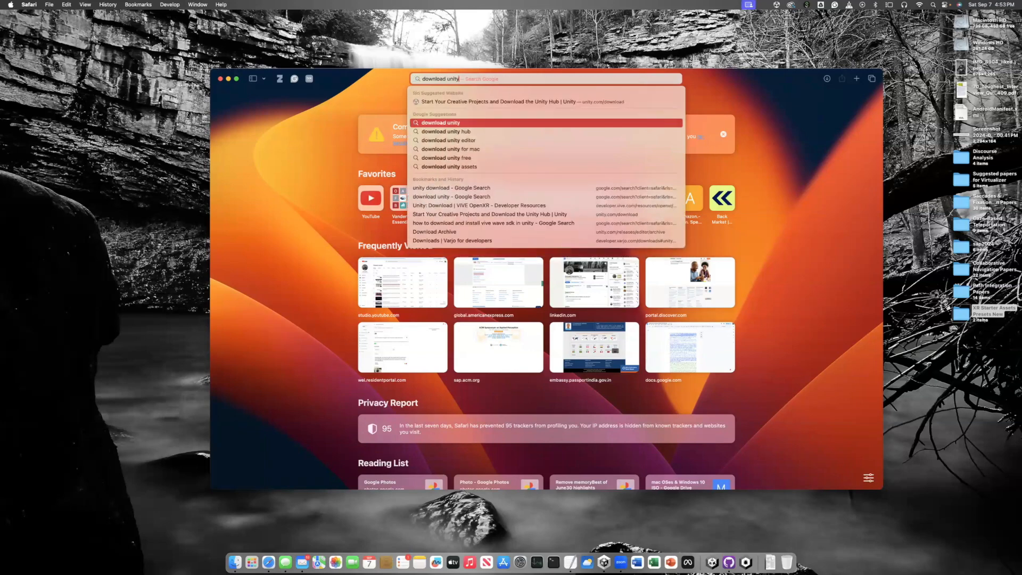
key("Return")
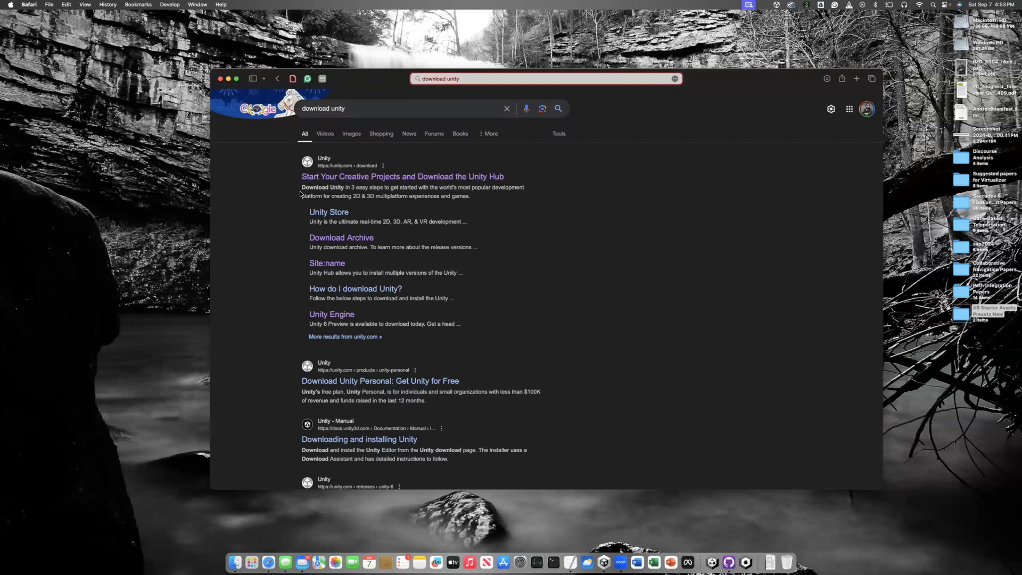
left_click(362, 177)
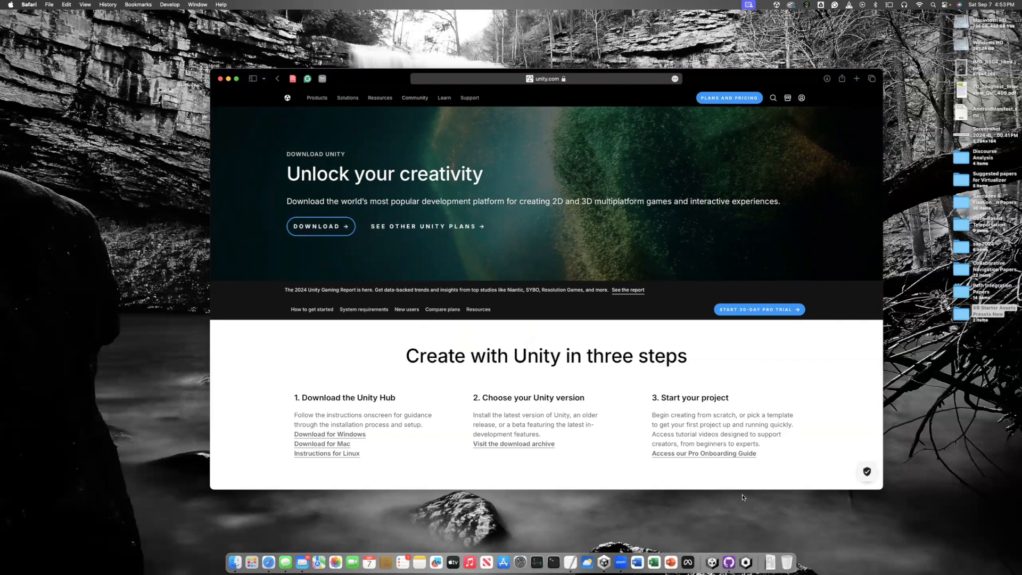
- Switch to Unity Hub and check the account's licenses in the preferences, closing them when done
left_click(604, 559)
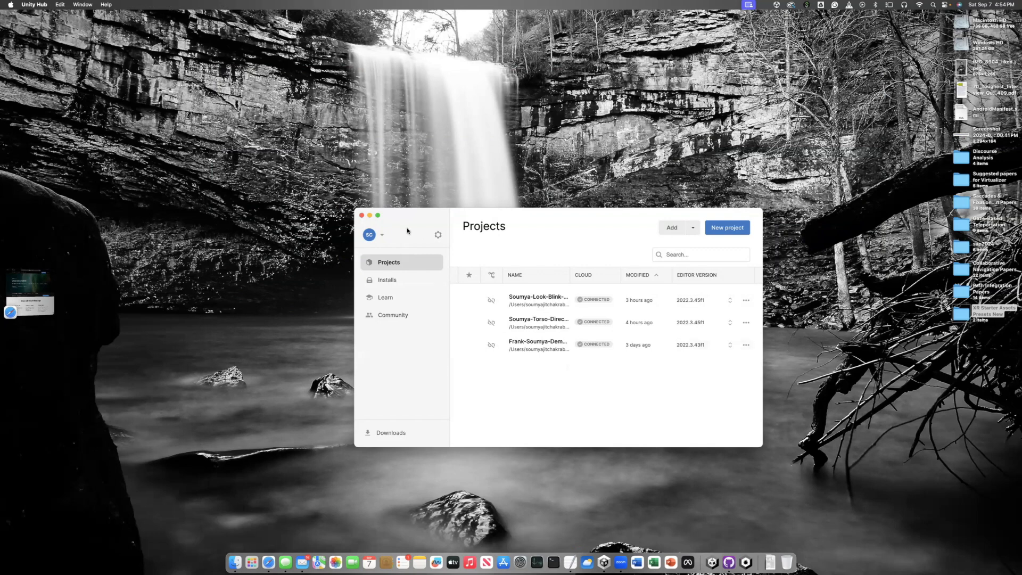
left_click(382, 235)
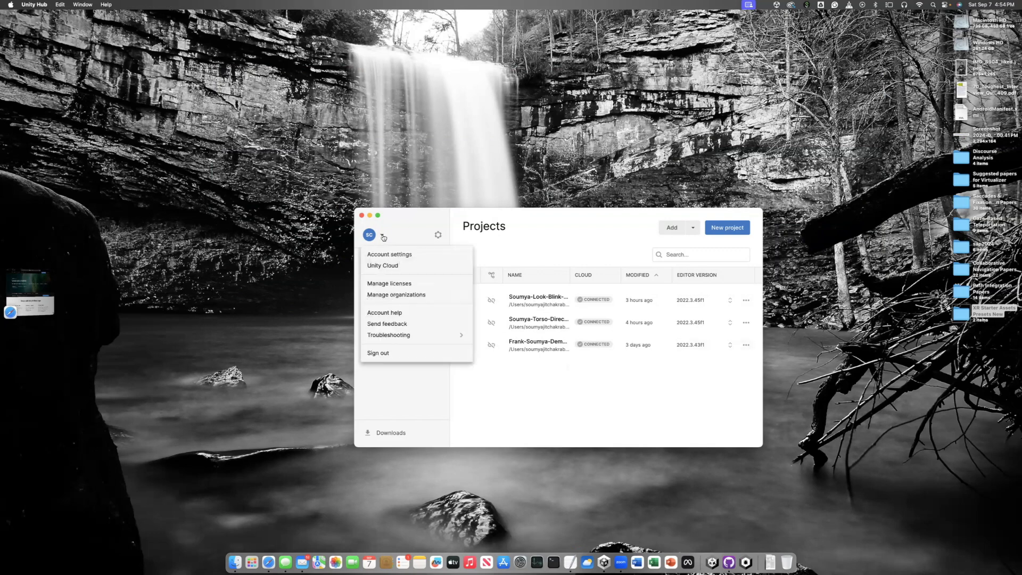
left_click(402, 286)
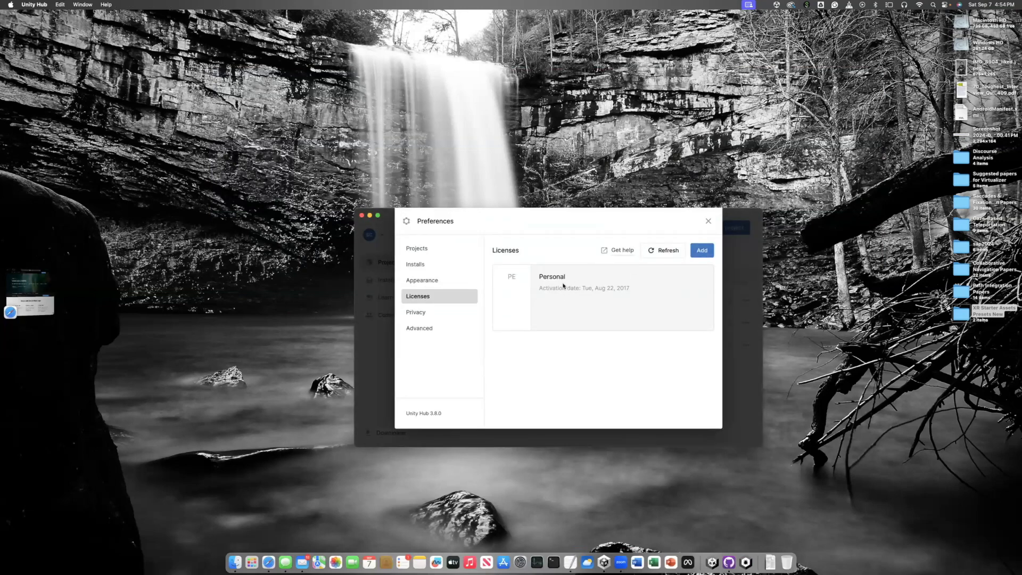
left_click(708, 221)
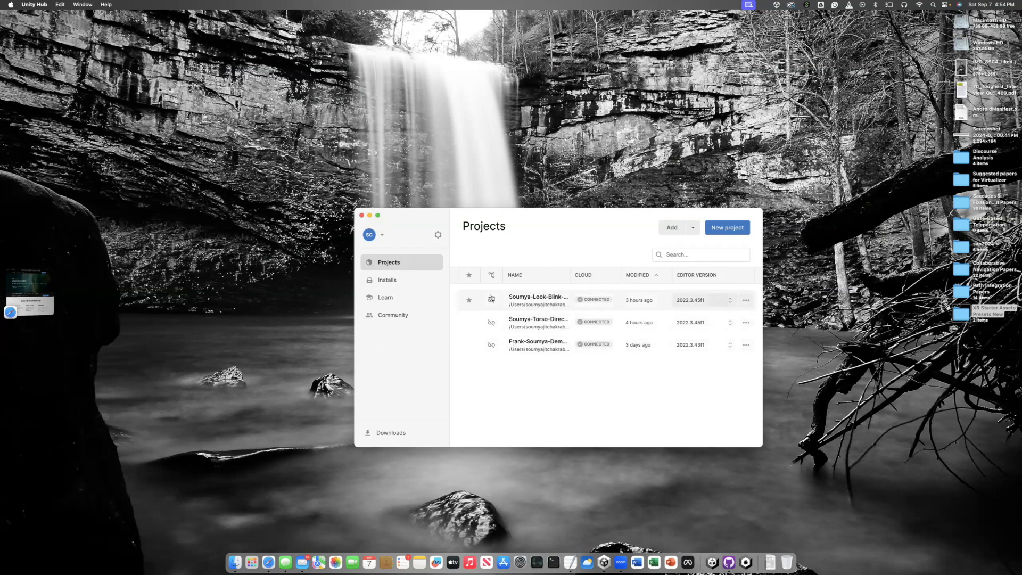
- Review the installed Unity editors and the official releases offered for installation, closing the release list when done
left_click(392, 280)
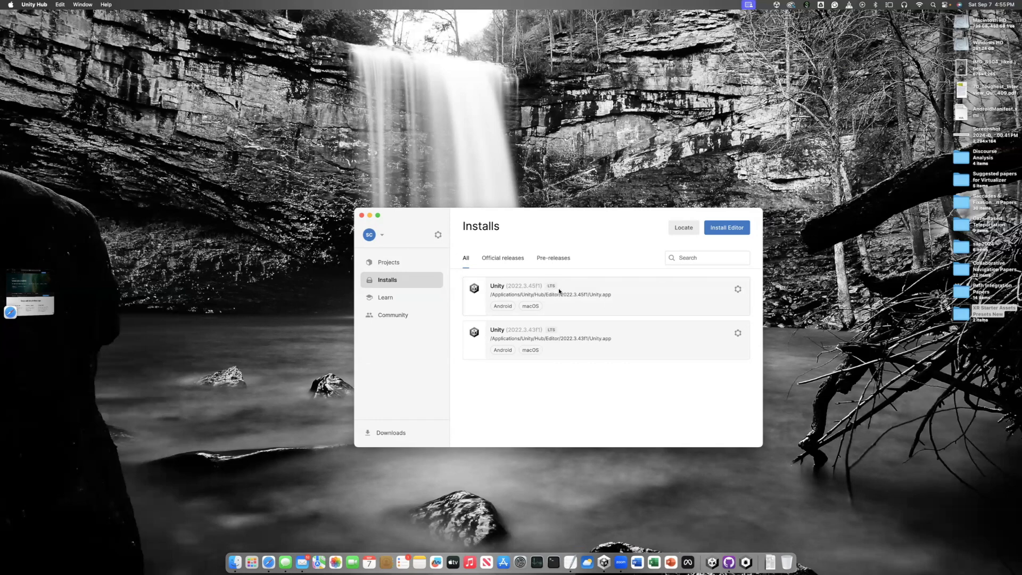
left_click(724, 229)
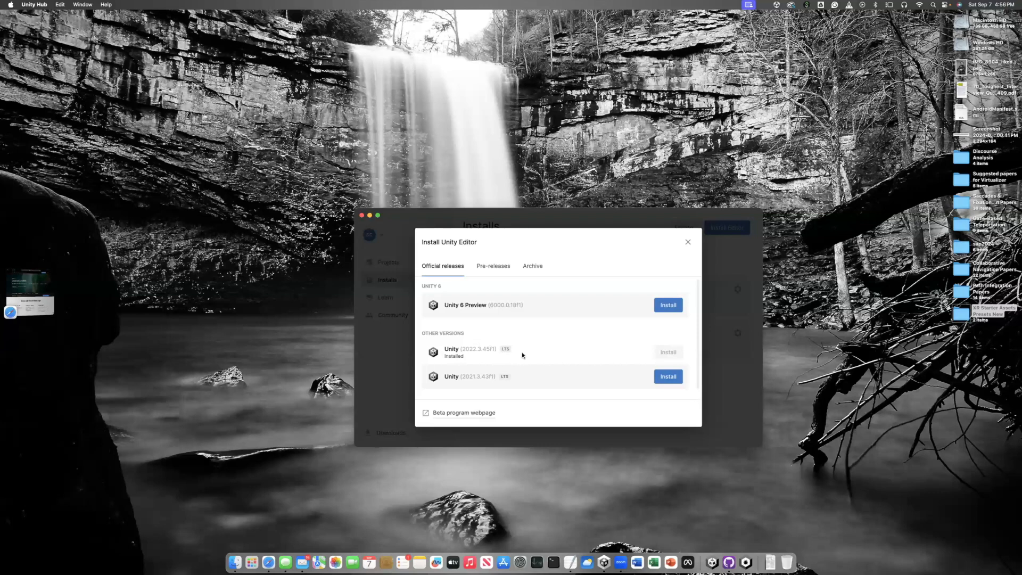
left_click(689, 242)
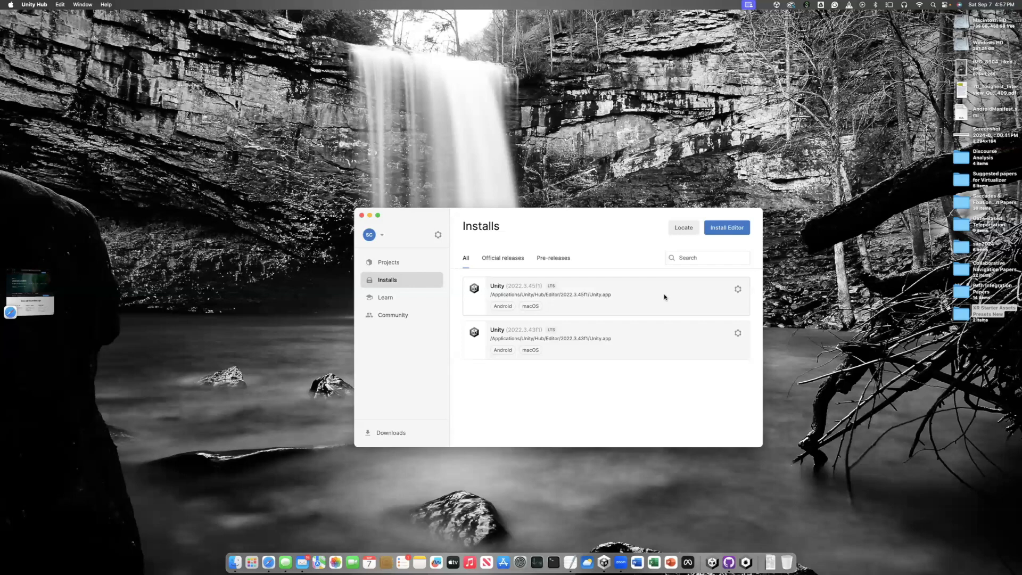
- Inspect the add-on modules for Unity 2022.3.45f1, selecting and deselecting iOS Build Support and closing the list without installing
left_click(738, 290)
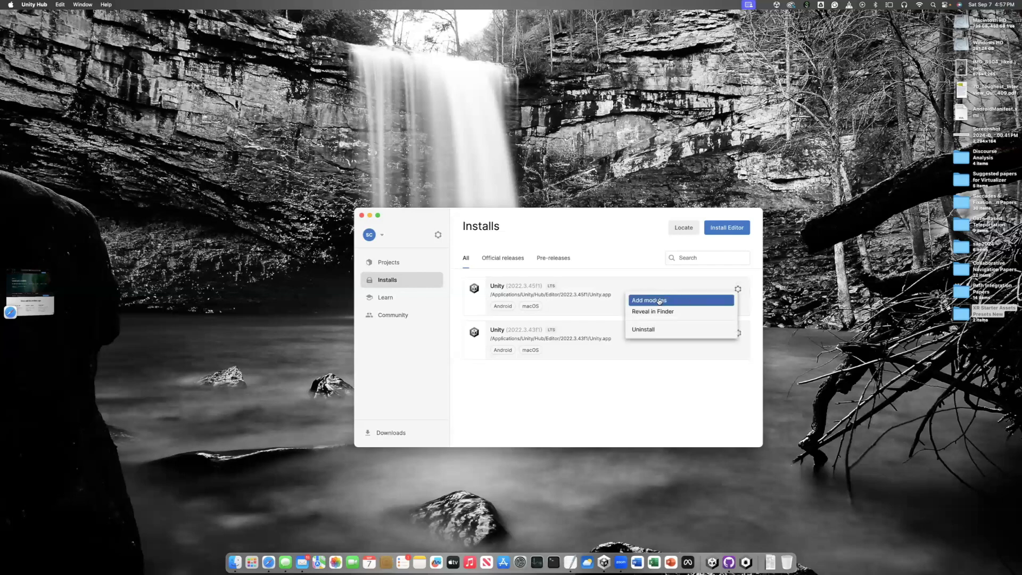
left_click(659, 302)
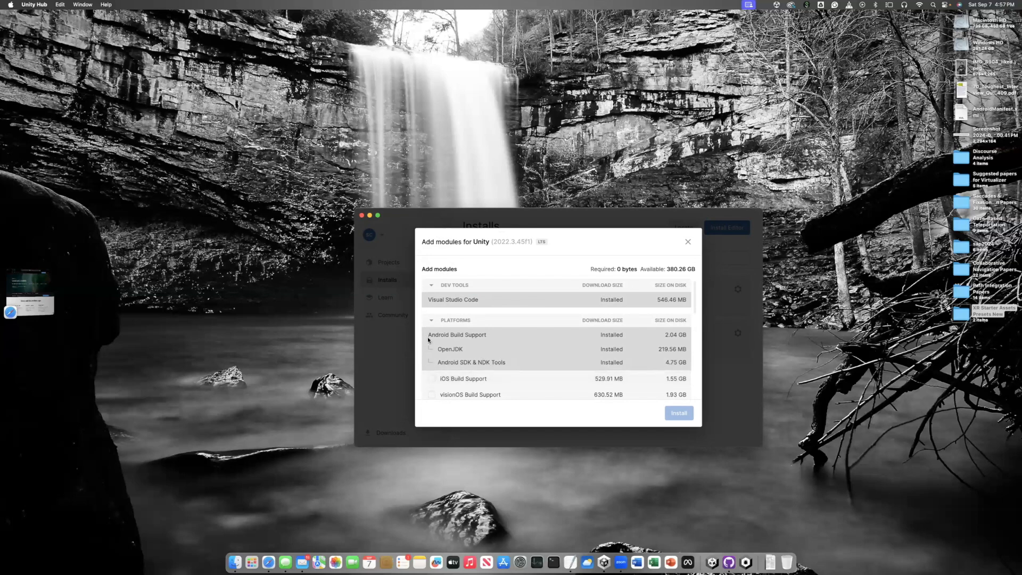
left_click(432, 380)
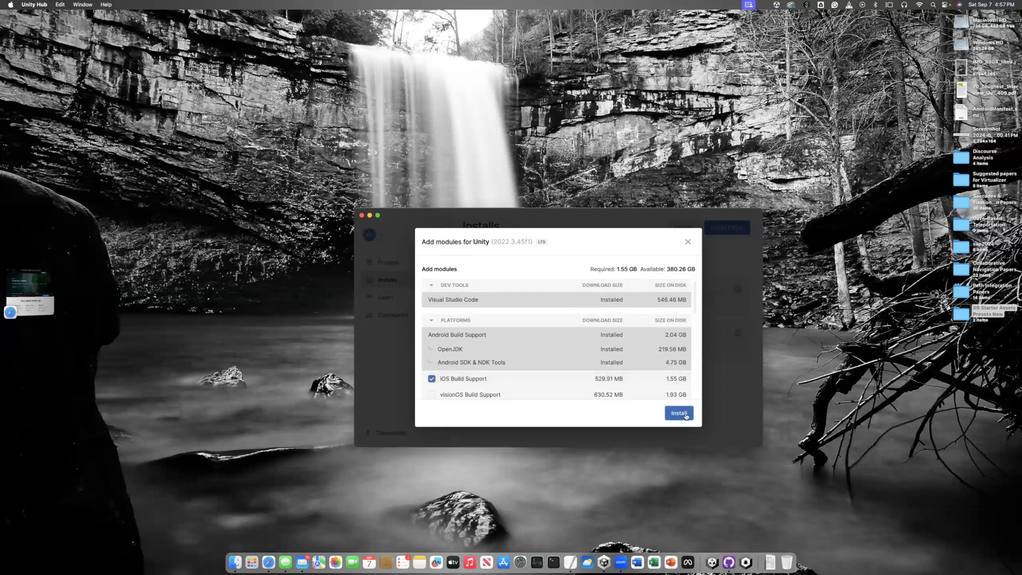
left_click(431, 379)
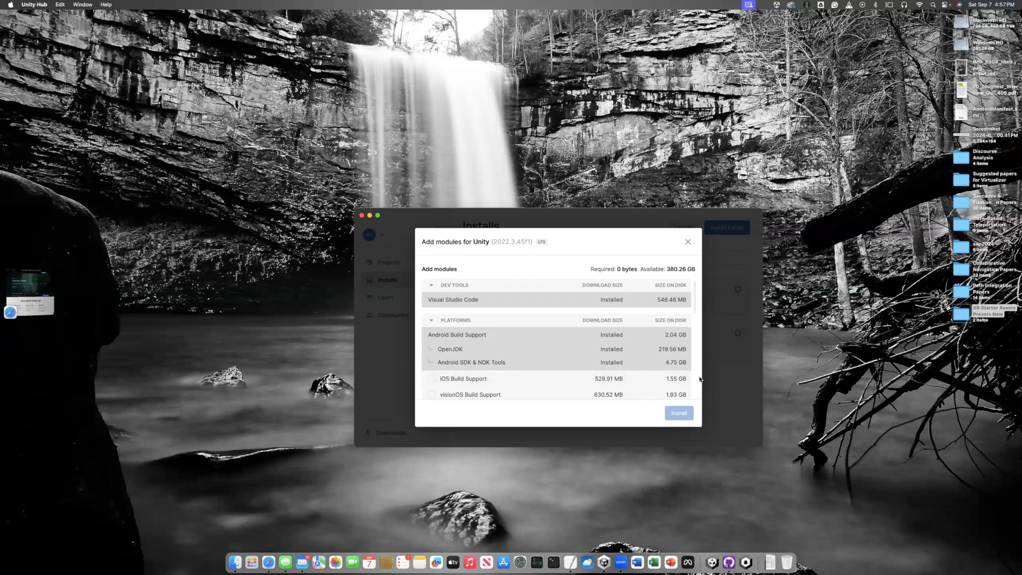
left_click(688, 242)
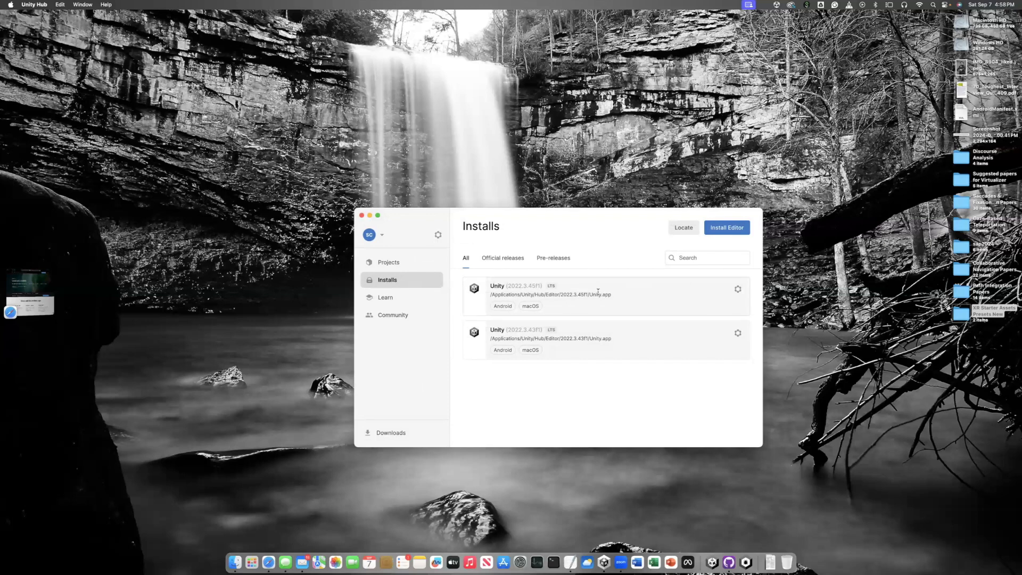
- Start a new project with editor version 2022.3.45f1 and download the Universal 3D template for it
left_click(388, 262)
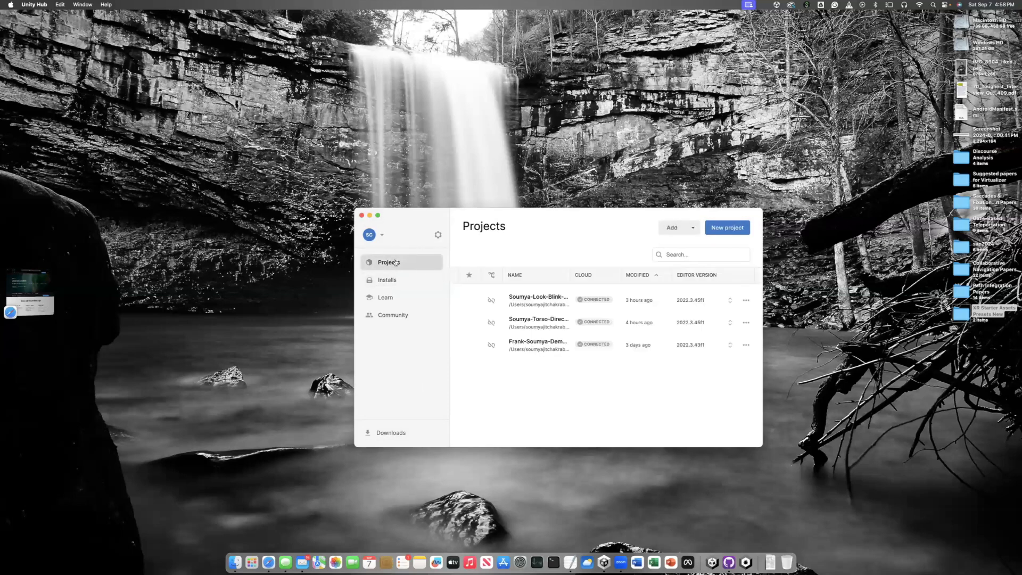
left_click(727, 227)
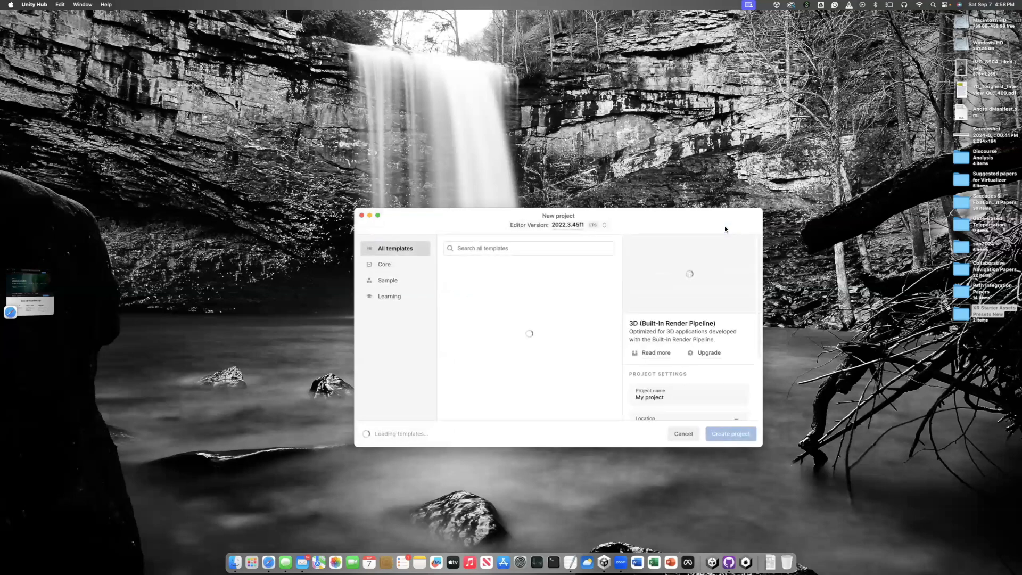
left_click(573, 227)
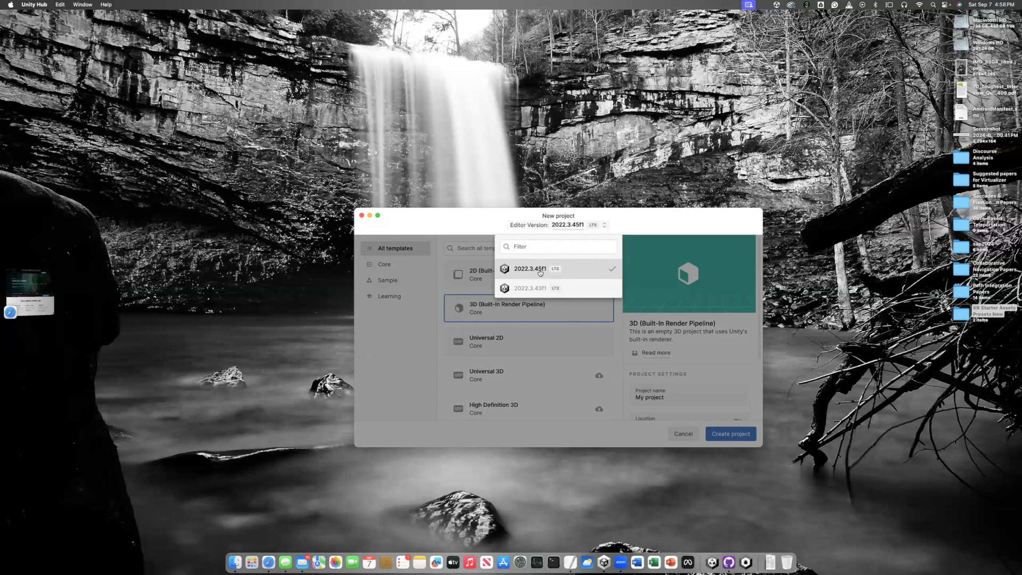
left_click(565, 270)
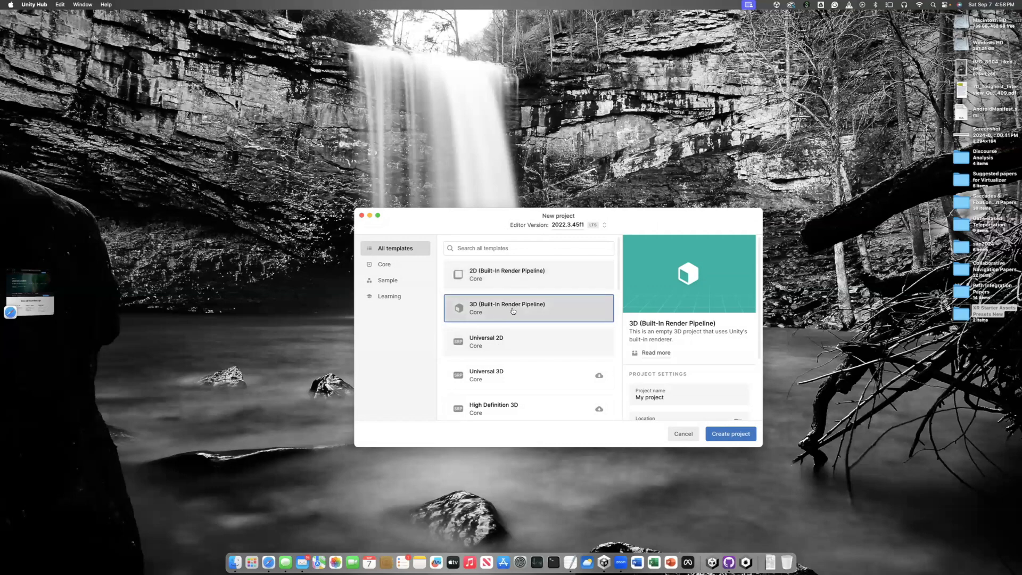
scroll(521, 316, "down", 3)
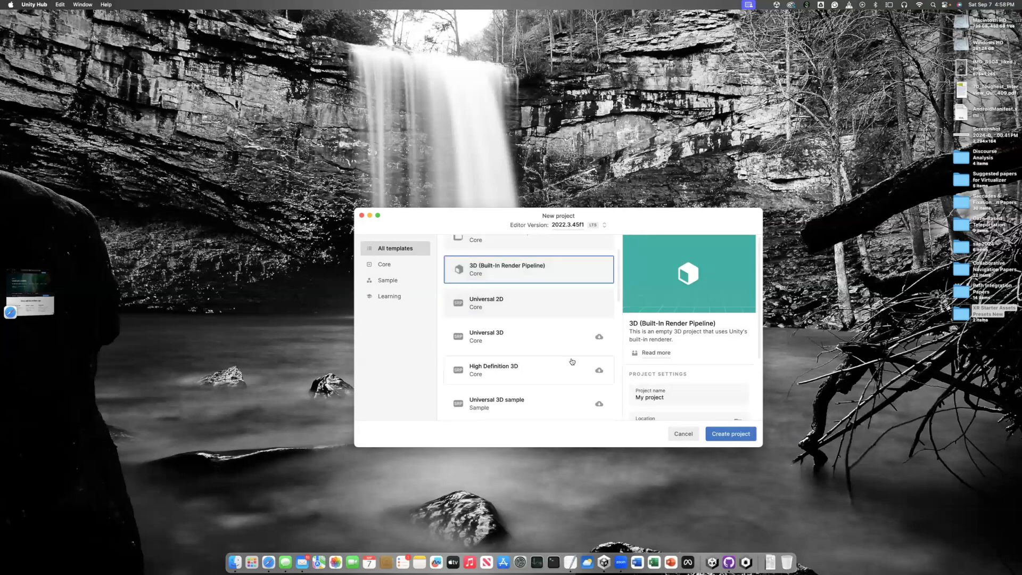
left_click(600, 342)
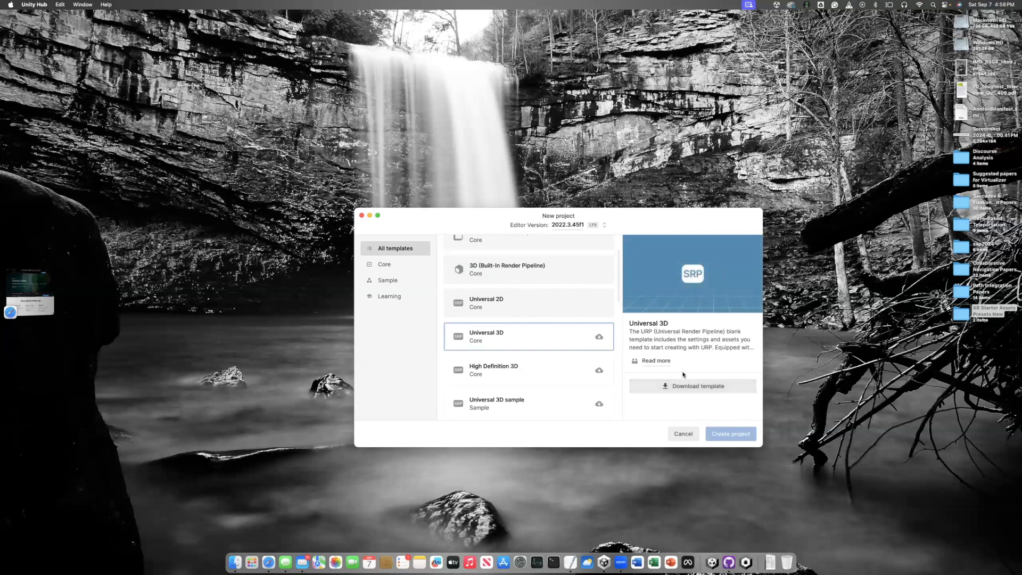
left_click(668, 388)
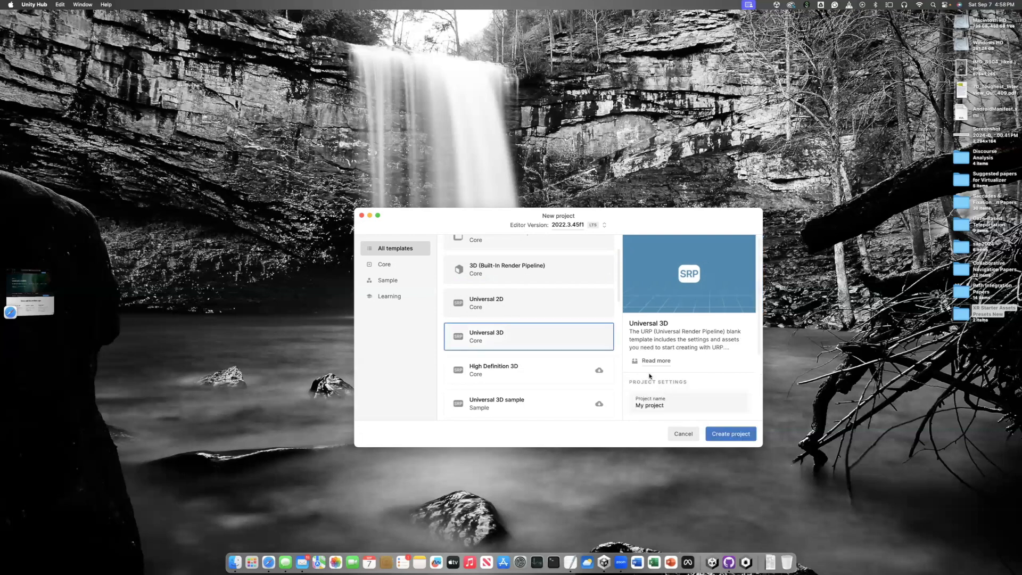
- Review the available project templates and the new project's location and Unity organization settings
scroll(492, 298, "up", 3)
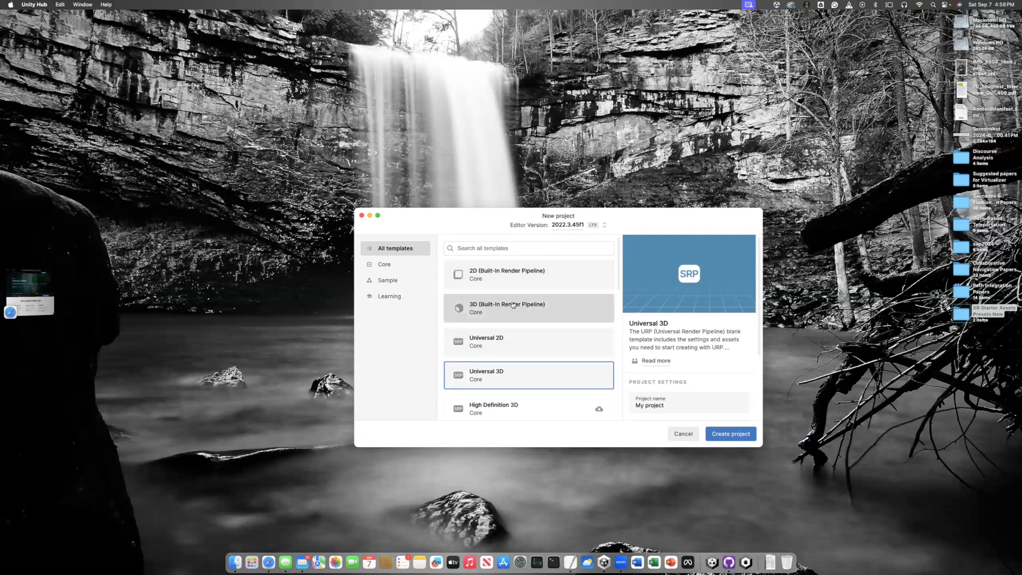
scroll(512, 305, "down", 2)
scroll(512, 304, "down", 5)
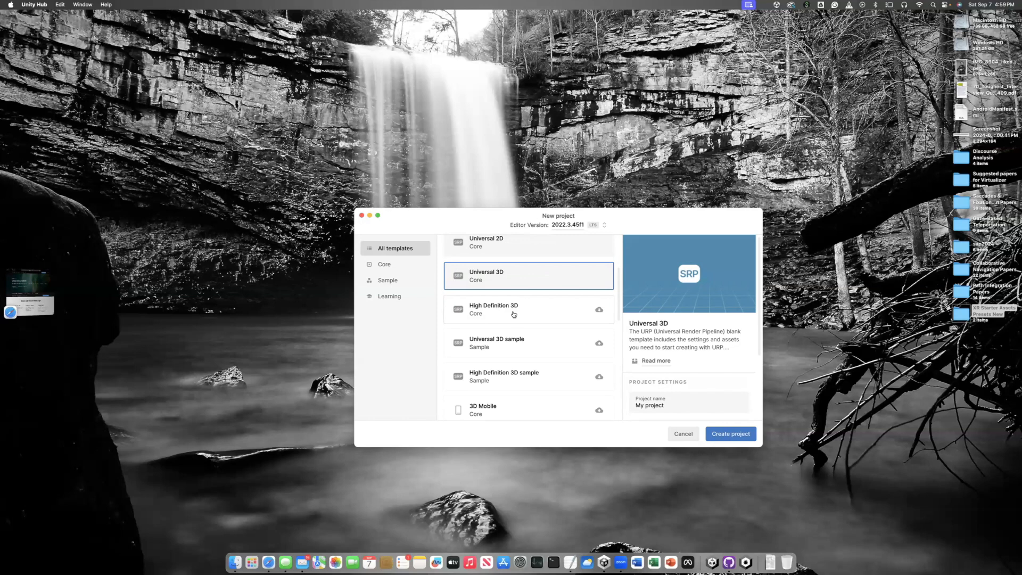
scroll(514, 314, "up", 3)
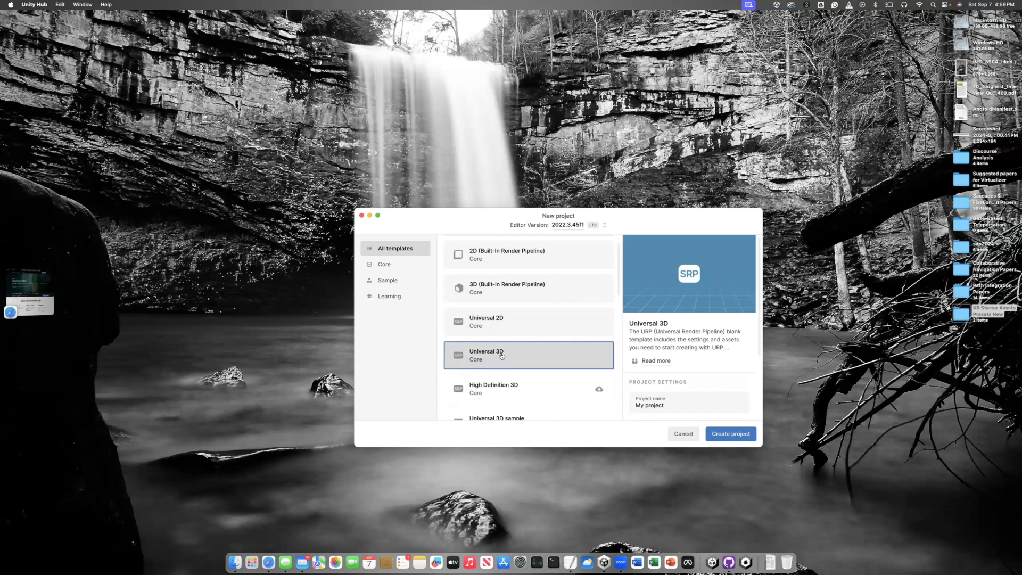
scroll(687, 368, "down", 3)
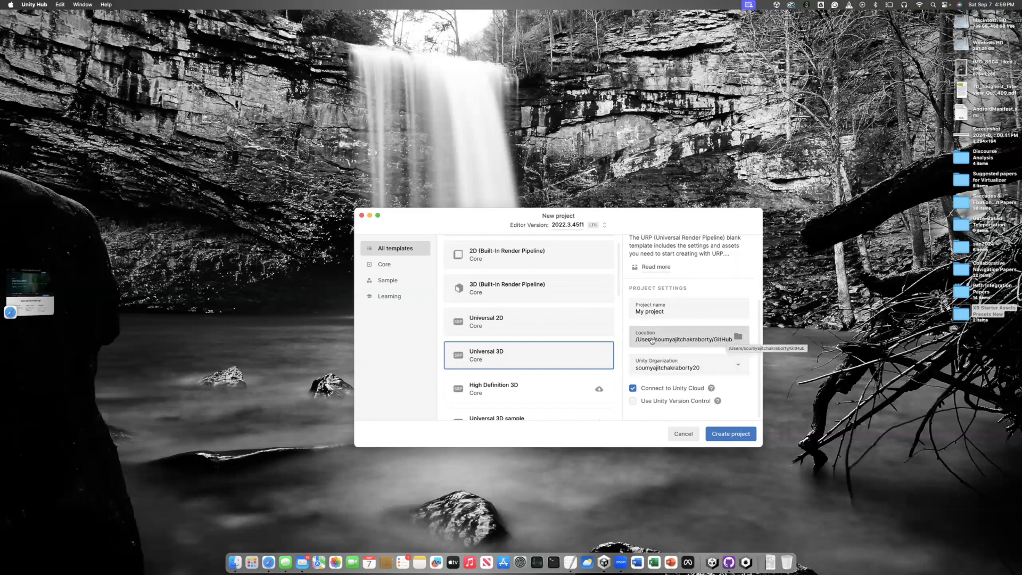
left_click(717, 366)
left_click(689, 367)
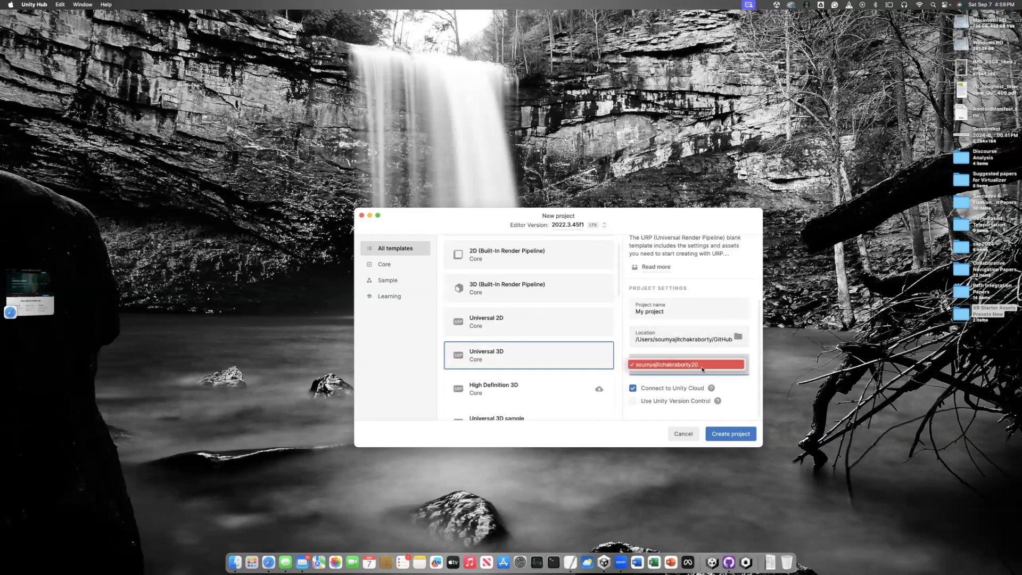
left_click(718, 371)
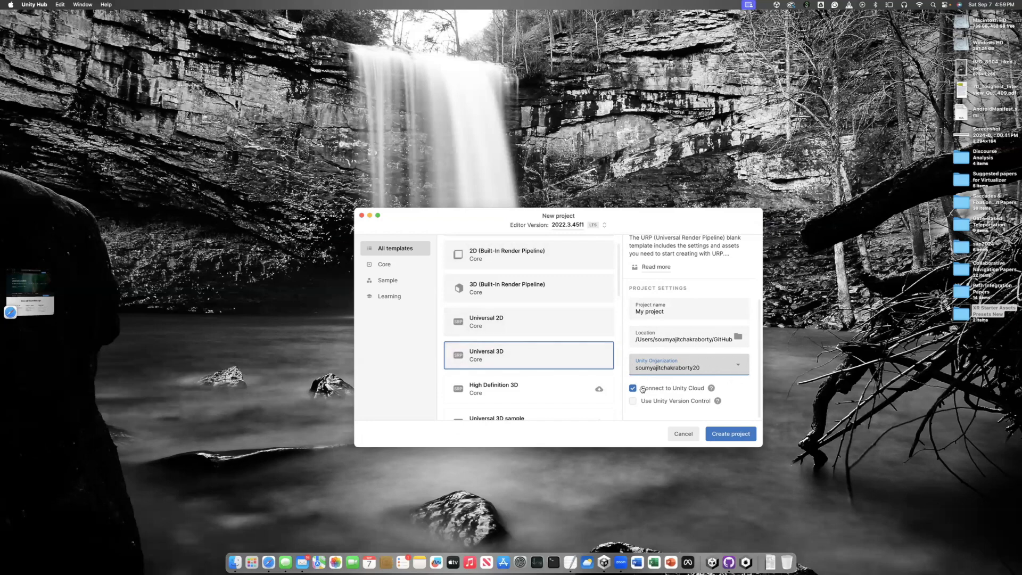
- Name the project "First Project" and create it from the Universal 3D template
scroll(682, 391, "up", 1)
left_click_drag(665, 329, 625, 328)
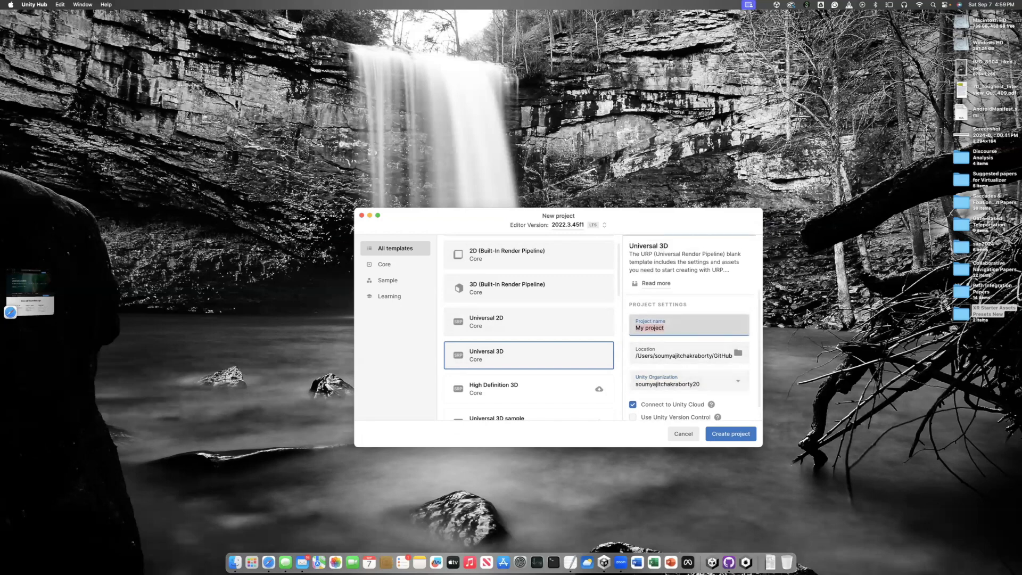
type("First Project")
scroll(729, 407, "down", 1)
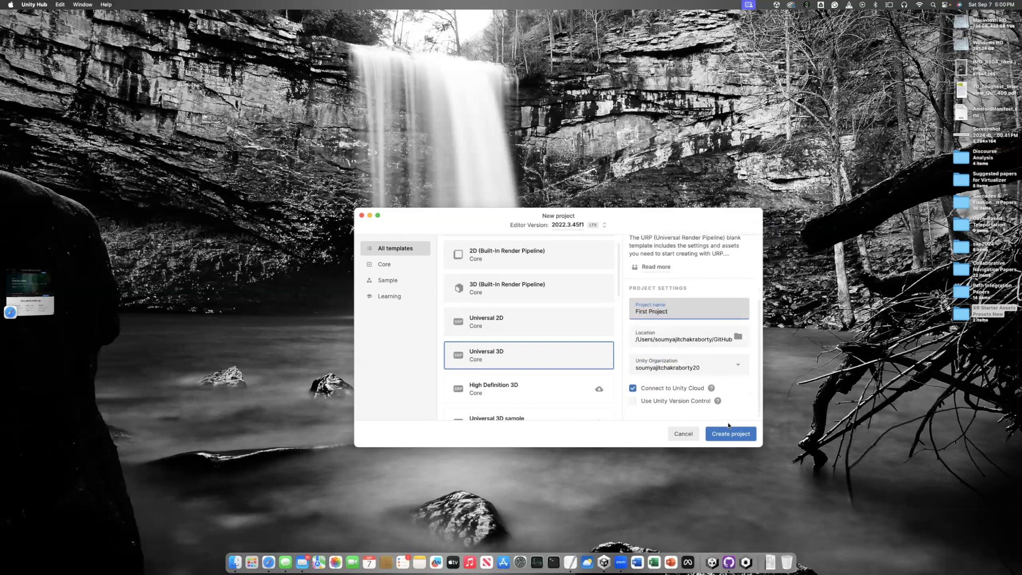
left_click(728, 434)
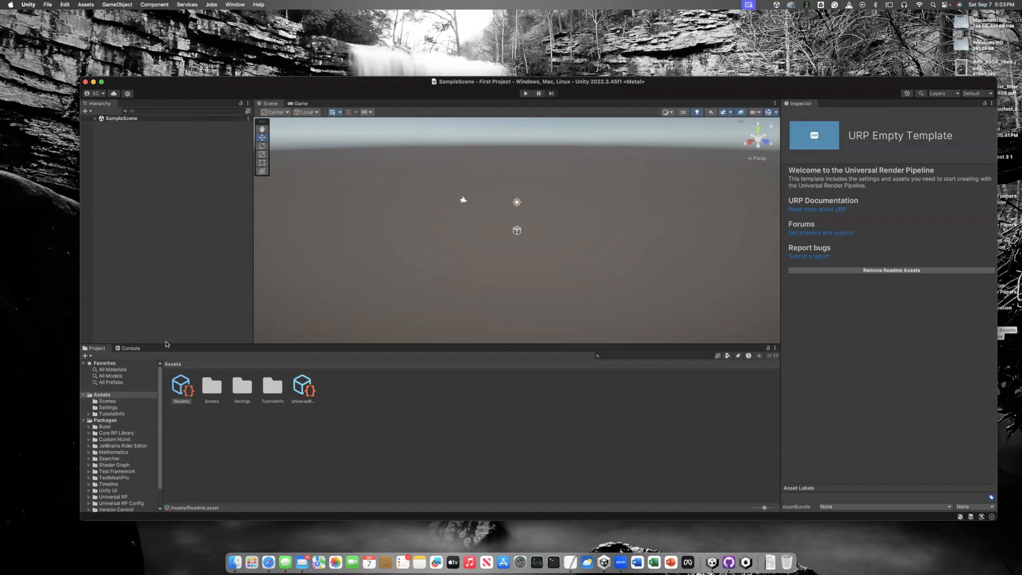
- Expand SampleScene in the hierarchy to examine the objects it contains
left_click(95, 119)
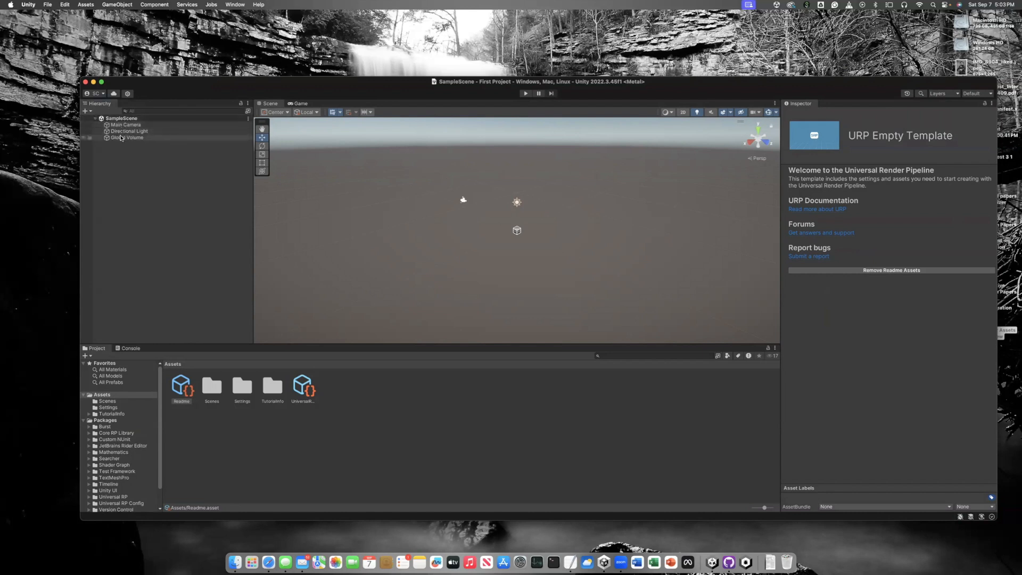
- Inspect the component settings of the Main Camera, Directional Light and Global Volume in SampleScene
left_click(125, 124)
left_click(126, 132)
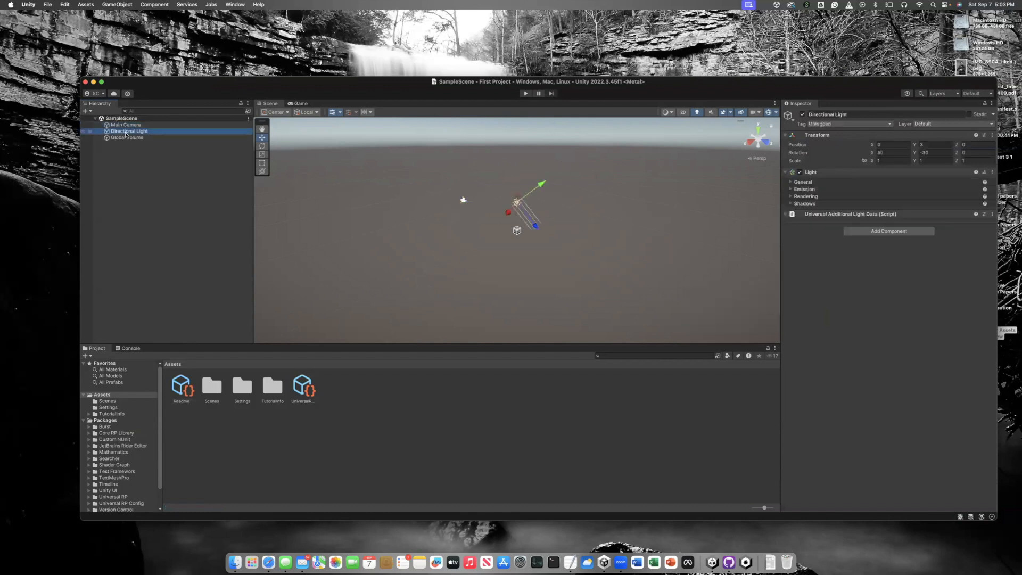
left_click(128, 137)
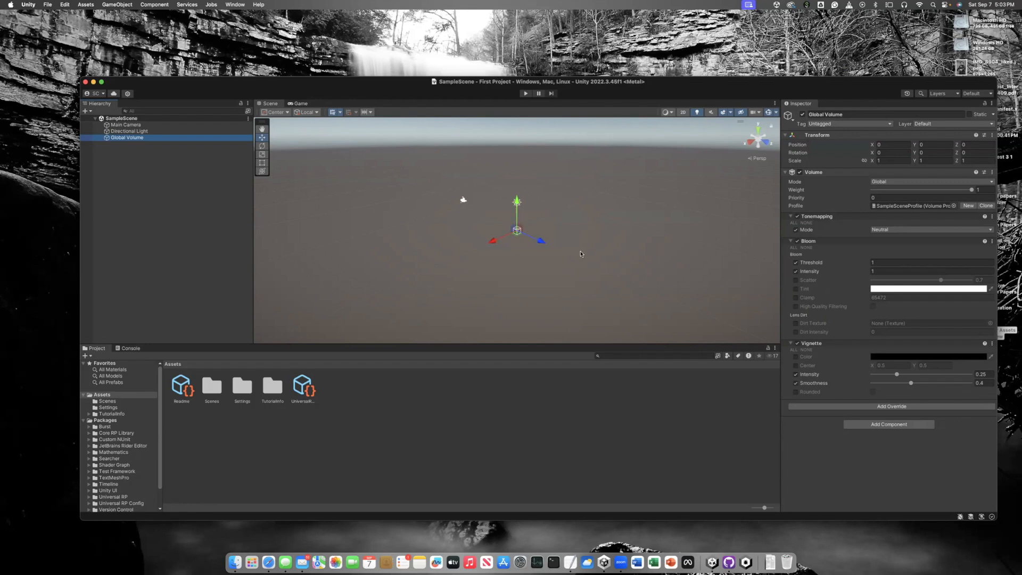
left_click(130, 126)
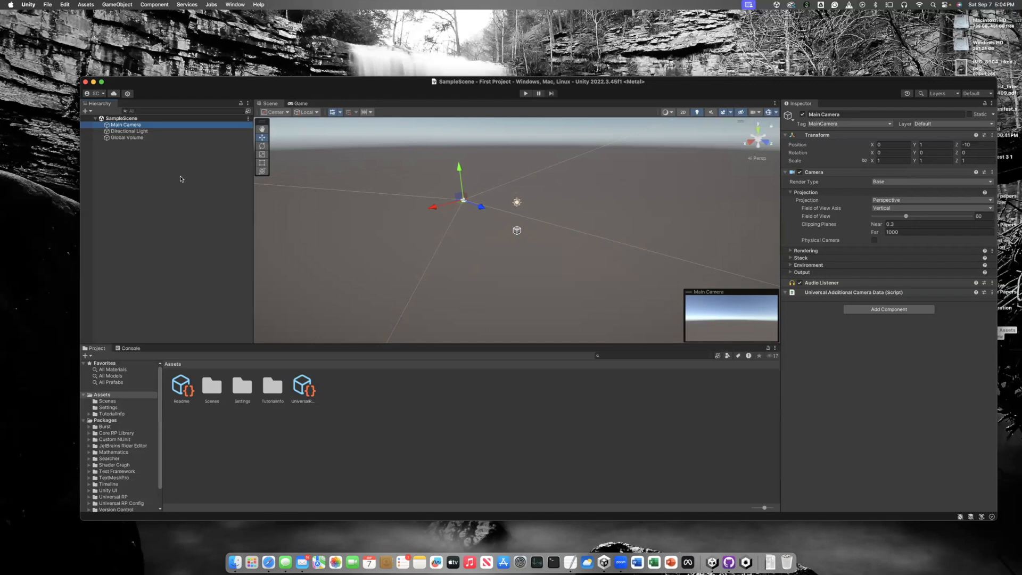
left_click(139, 154)
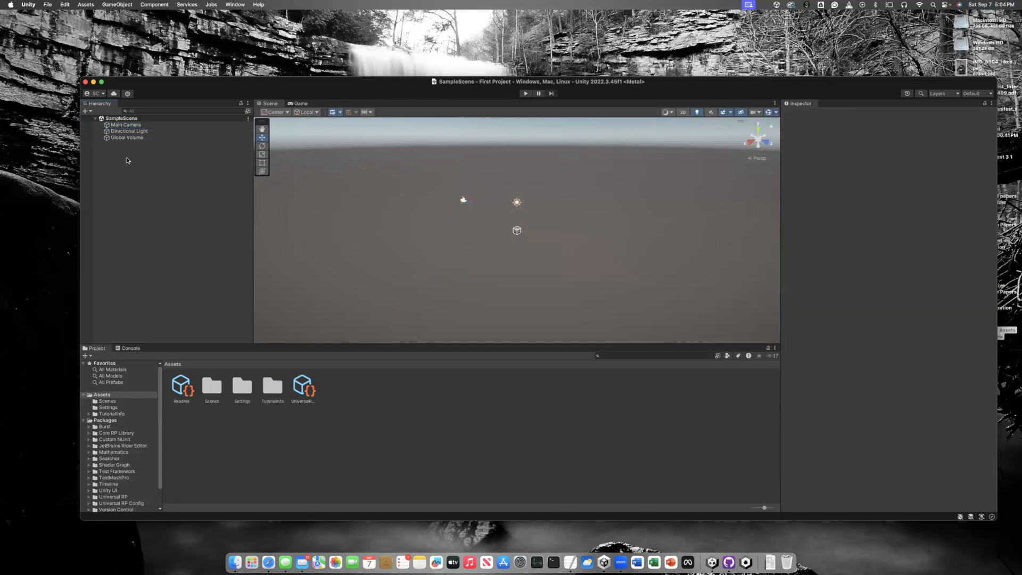
- Add a 3D cube to SampleScene
right_click(127, 161)
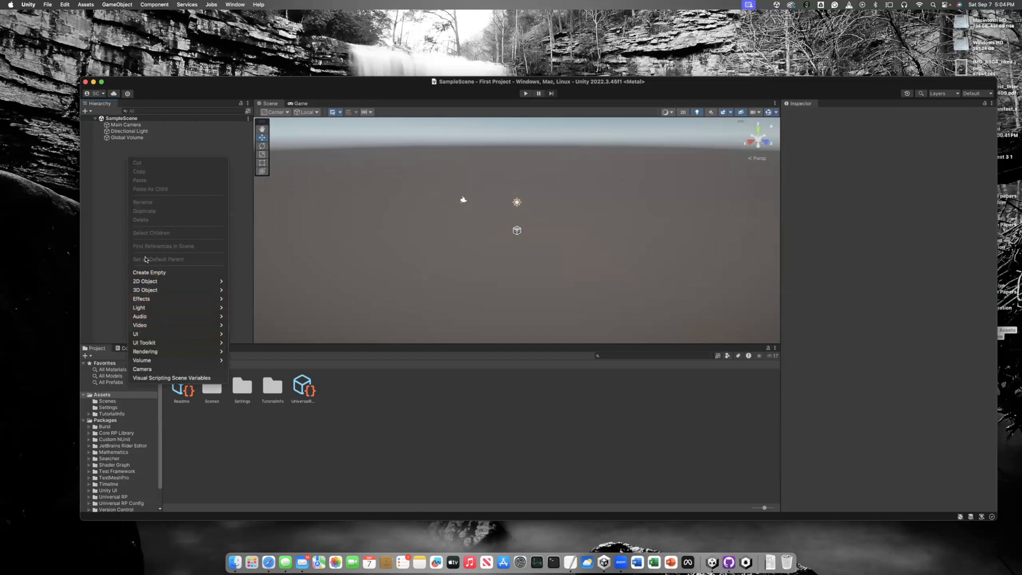
left_click(119, 165)
right_click(119, 164)
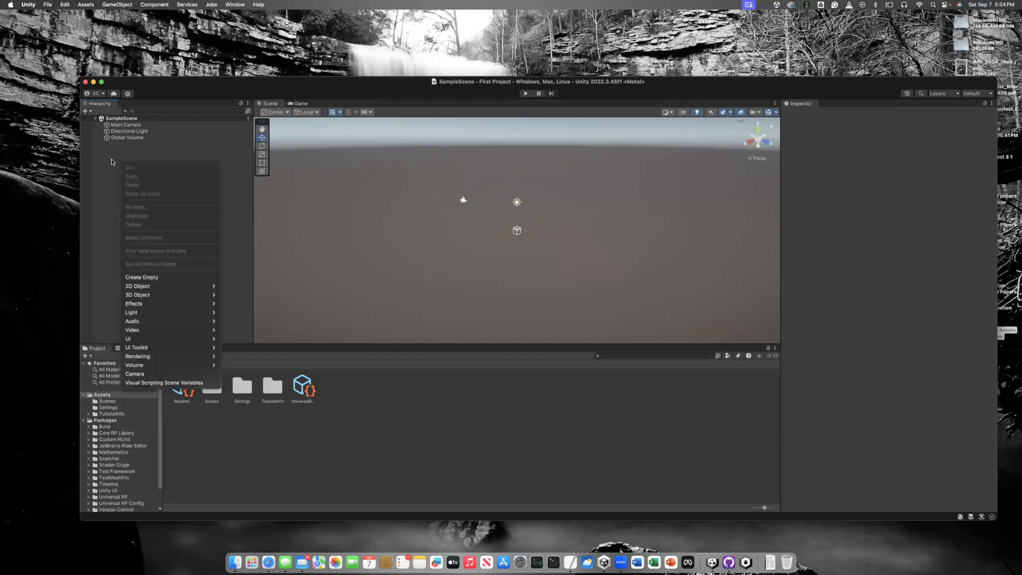
left_click(235, 296)
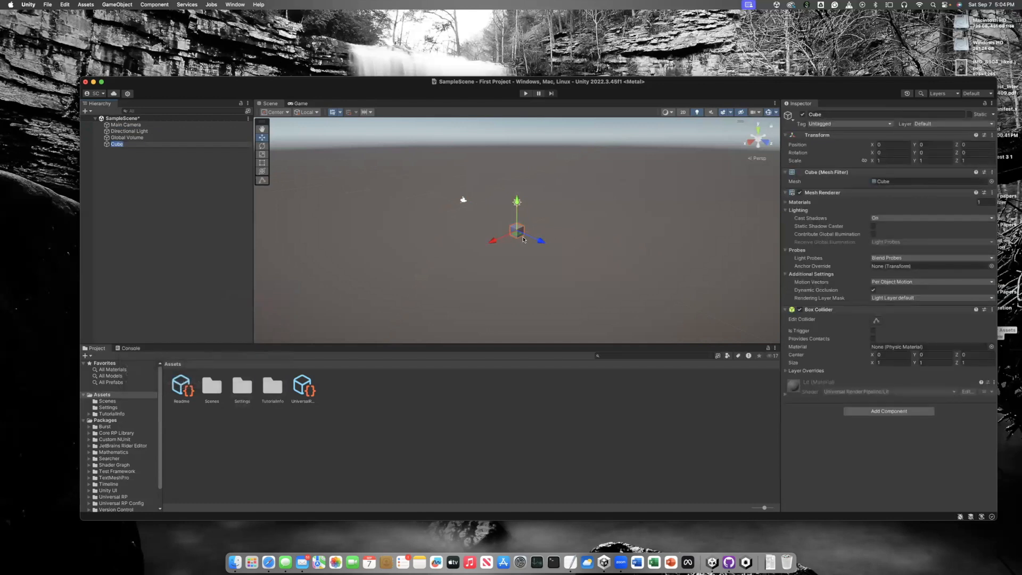
- Move the cube in the scene to about X -1.88 and Z -3.53, and check its transform values
right_click_drag(572, 271, 572, 266)
key("w")
key("d")
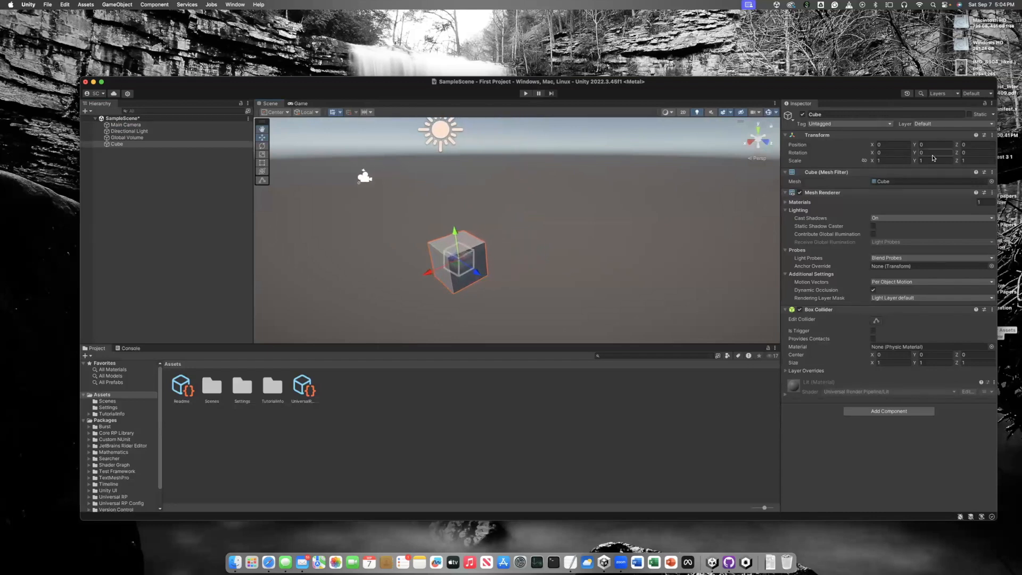
left_click_drag(476, 273, 421, 234)
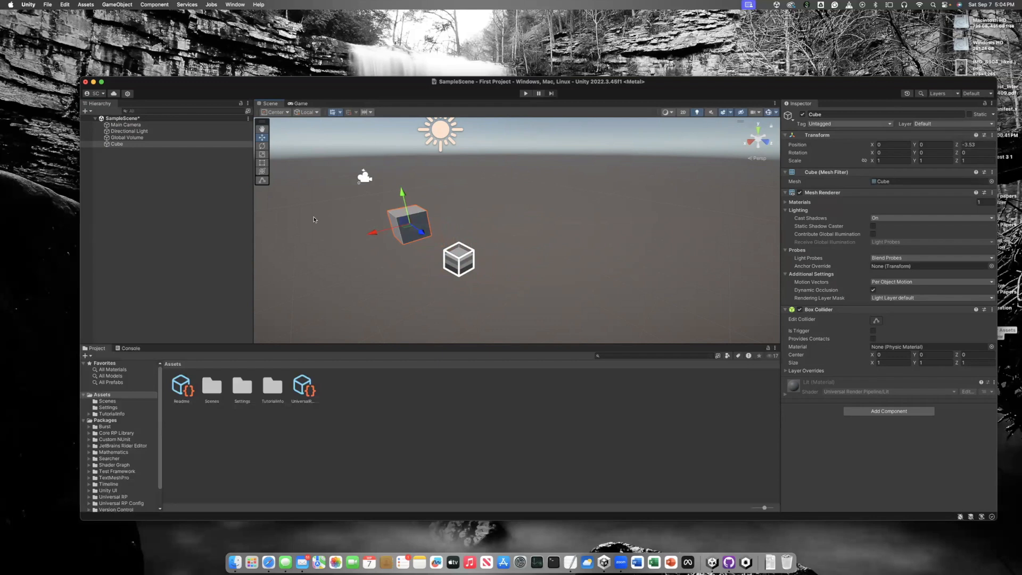
left_click_drag(374, 234, 423, 228)
left_click(883, 160)
left_click(889, 145)
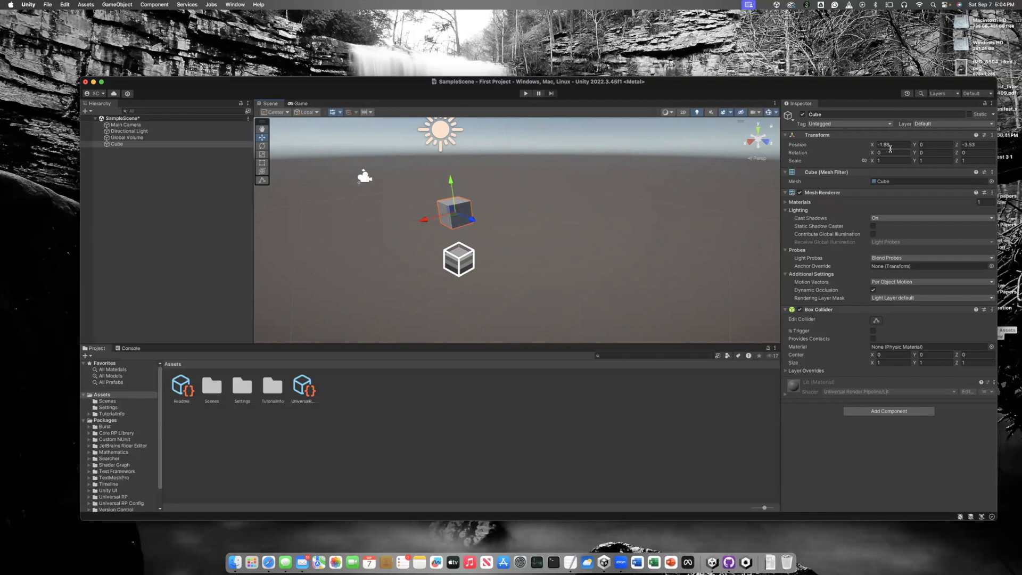
left_click(890, 160)
- Rotate the cube to about -29.9 in X and 41 in Y, and nudge it to about X -1.94, Z -3.48
left_click(262, 146)
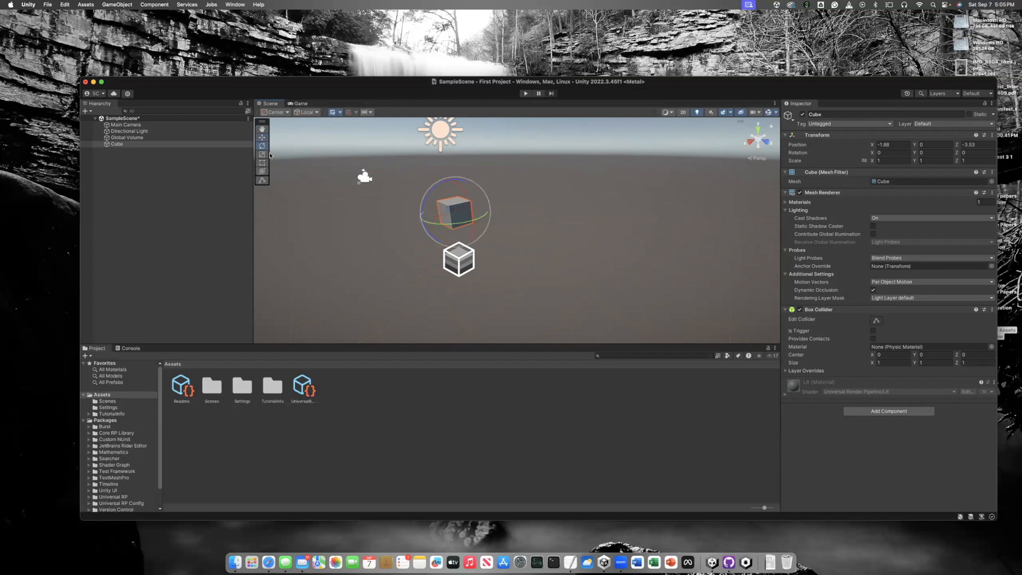
left_click_drag(437, 227, 425, 202)
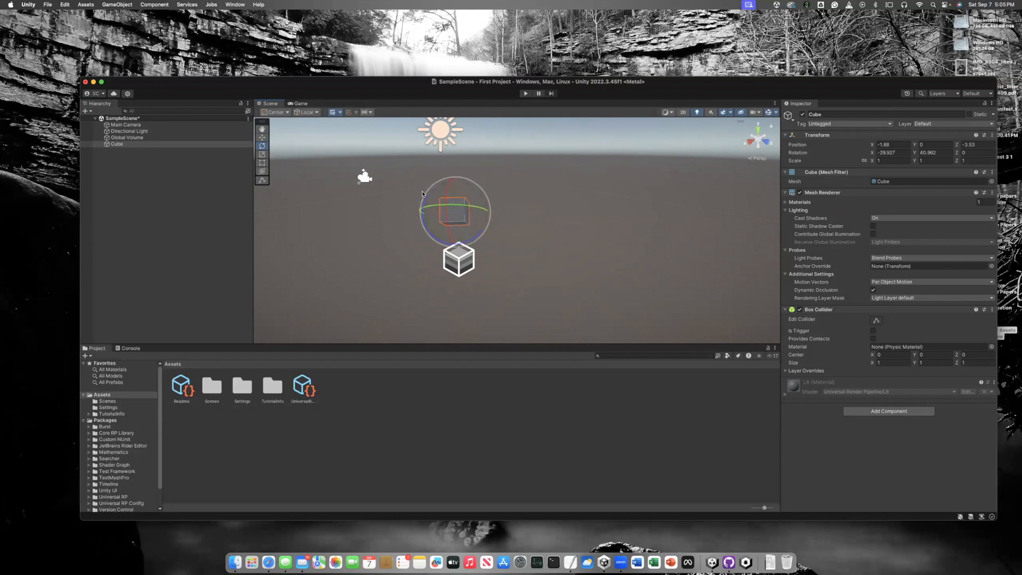
left_click(261, 140)
mouse_move(426, 215)
left_mouse_down()
mouse_move(401, 213)
mouse_move(444, 213)
mouse_move(427, 217)
left_mouse_up()
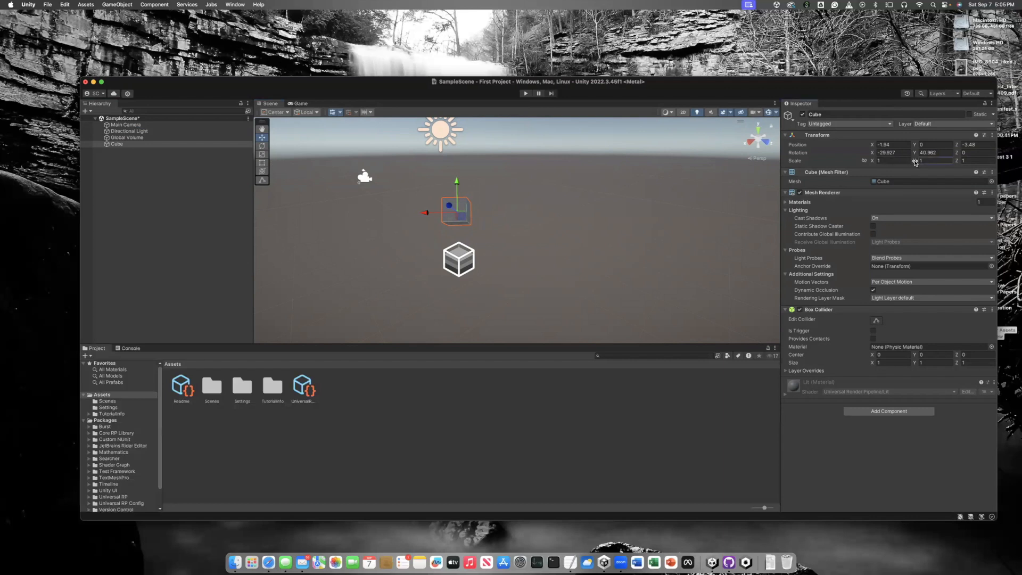
- Scale the cube with and without constrained proportions, ending at about 1.8 in X, 1.07 in Y and 1.02 in Z
left_click_drag(915, 162, 874, 162)
left_click(865, 160)
left_click_drag(876, 162, 882, 163)
left_click_drag(879, 163, 867, 163)
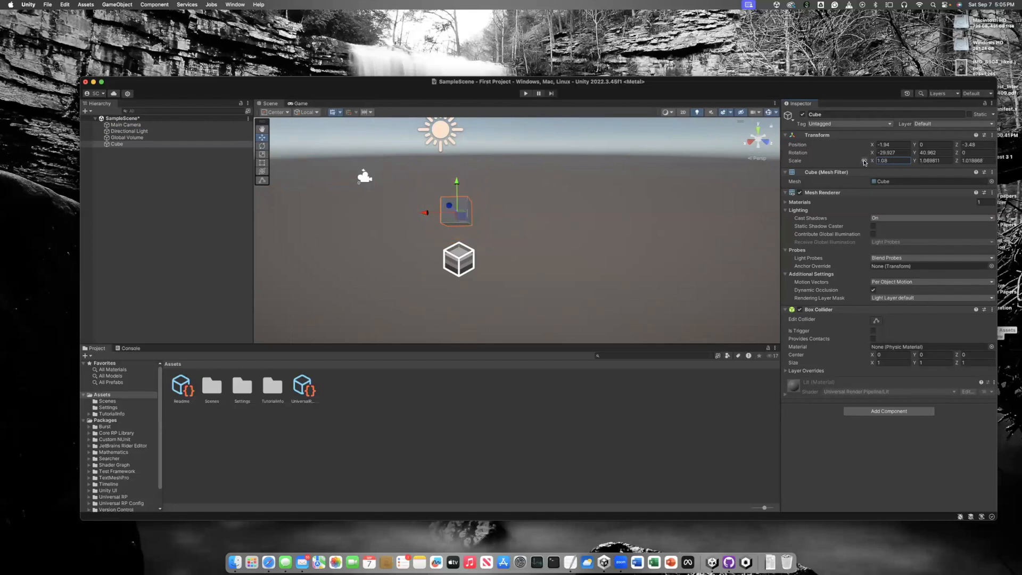
left_click(865, 160)
left_click_drag(873, 162, 883, 164)
- Delete the cube from SampleScene
left_click(111, 145)
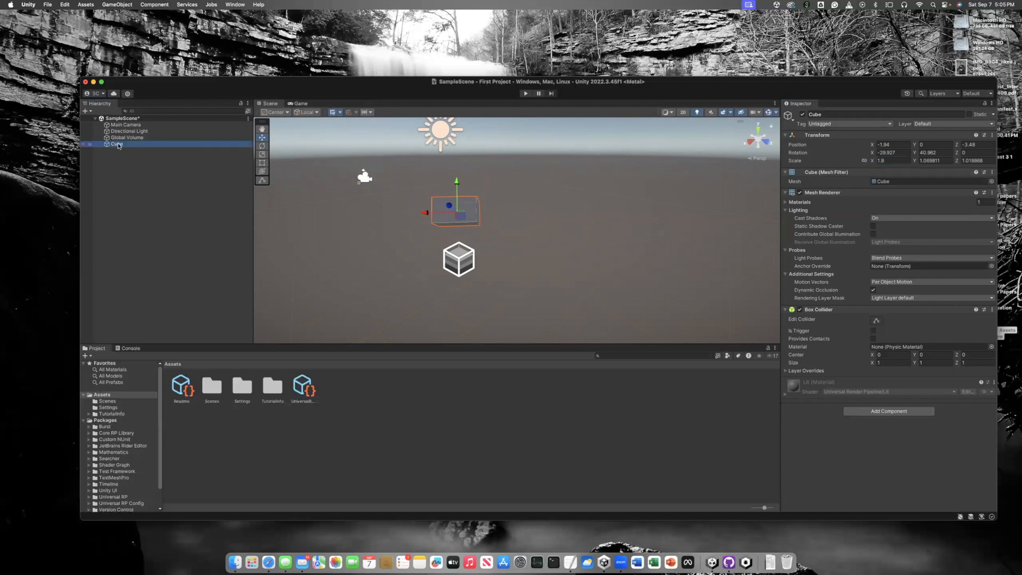
right_click(118, 146)
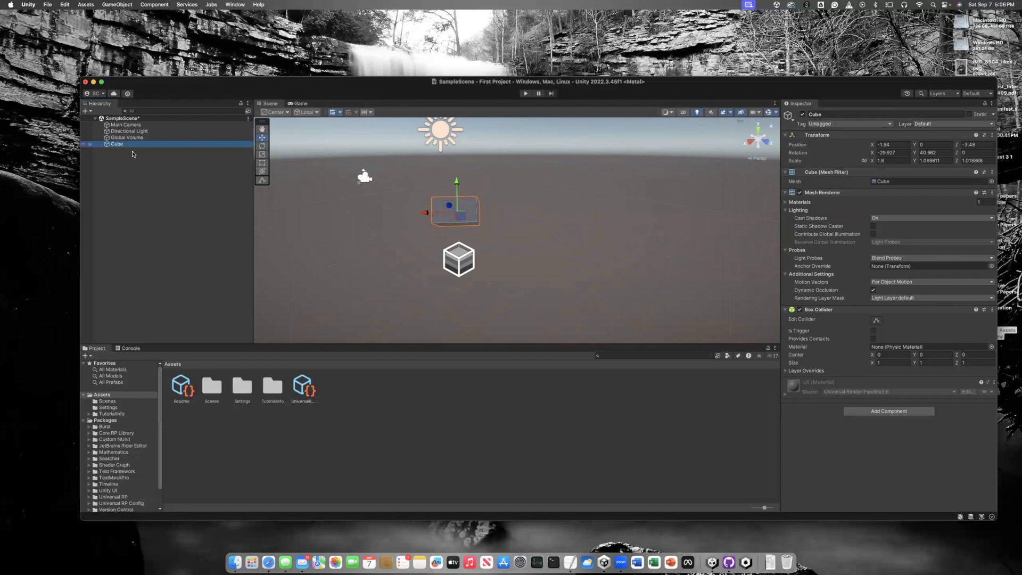
left_click(143, 209)
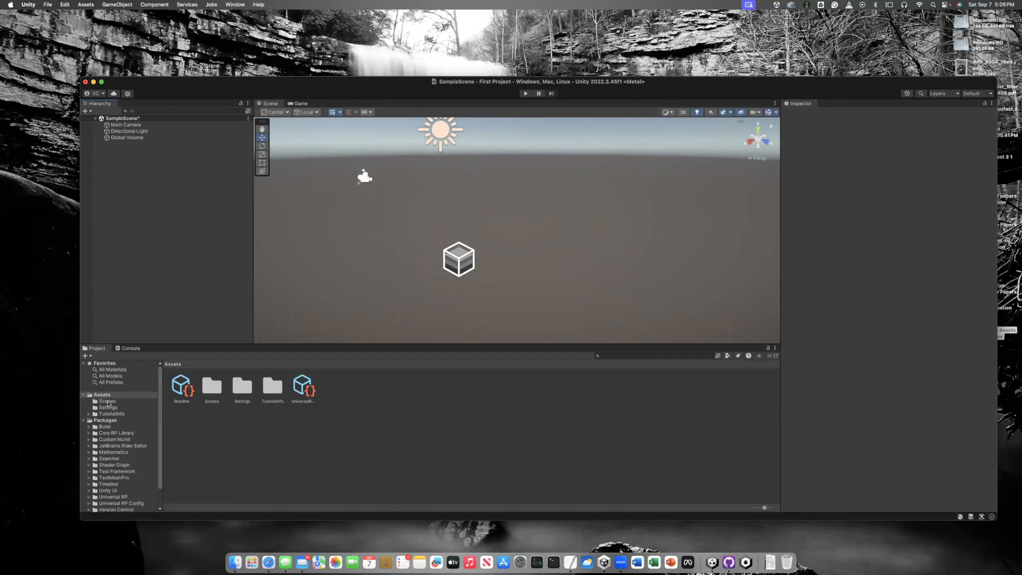
- Look through the project's Scenes, Settings and TutorialInfo asset folders and view the contents of the Scenes folder
left_click(214, 391)
left_click(252, 389)
left_click(274, 388)
left_click(241, 383)
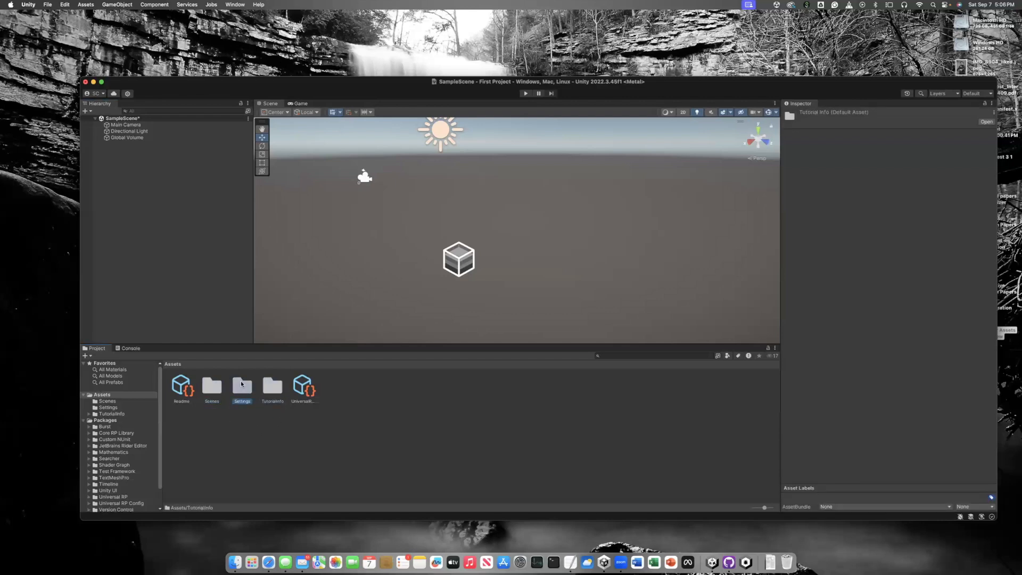
left_click(240, 418)
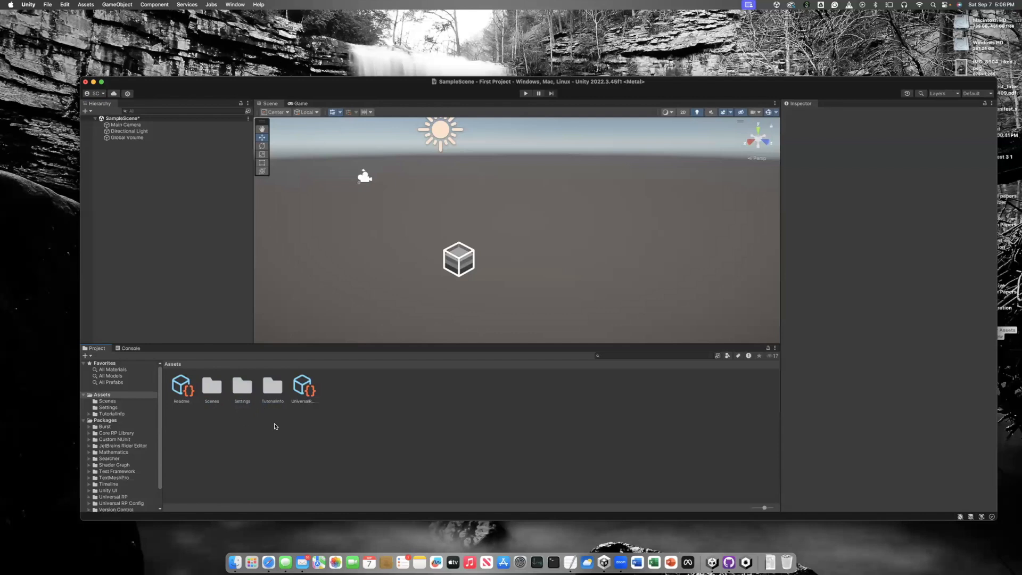
left_click(210, 389)
double_click(210, 389)
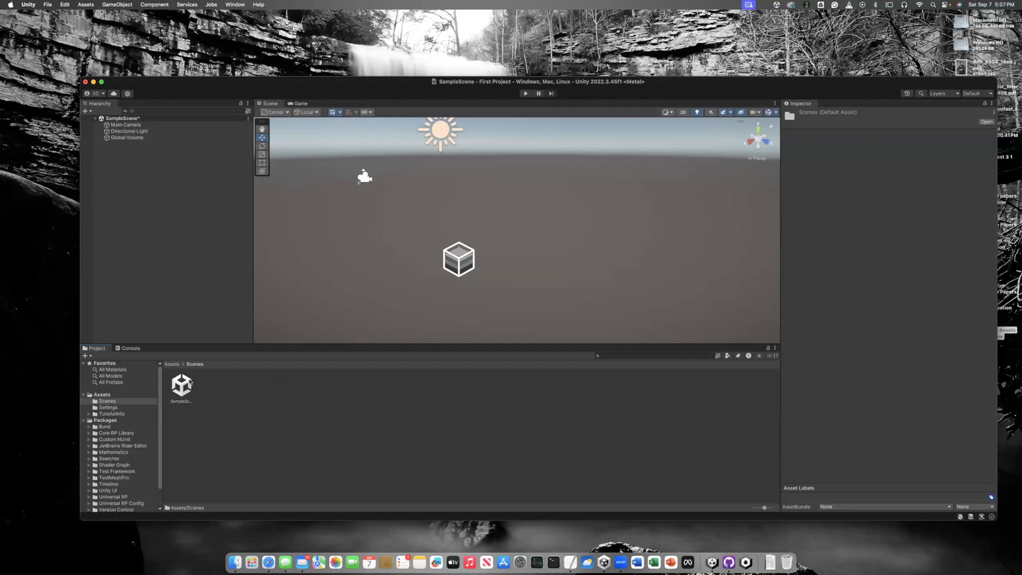
left_click(172, 364)
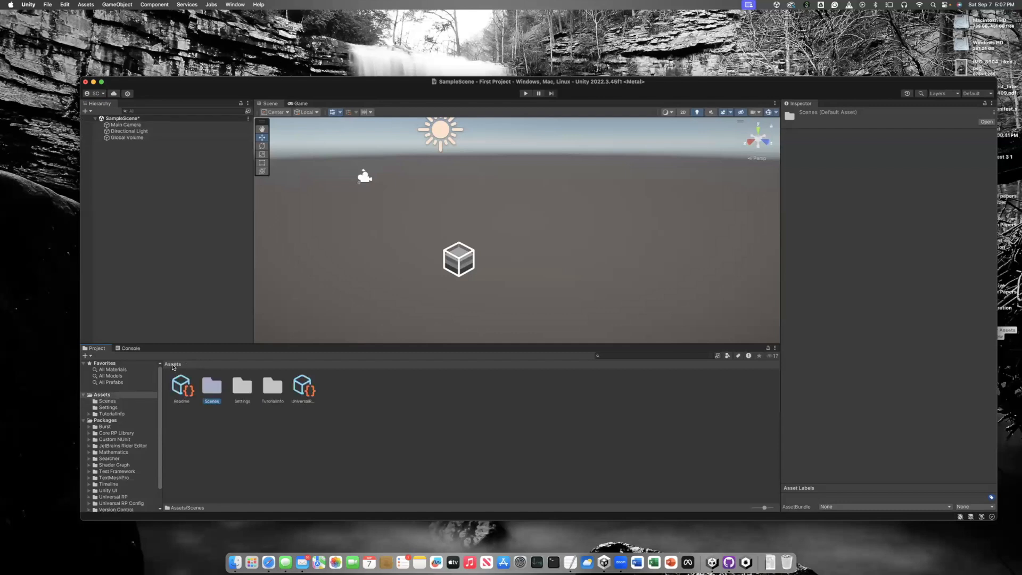
left_click(259, 428)
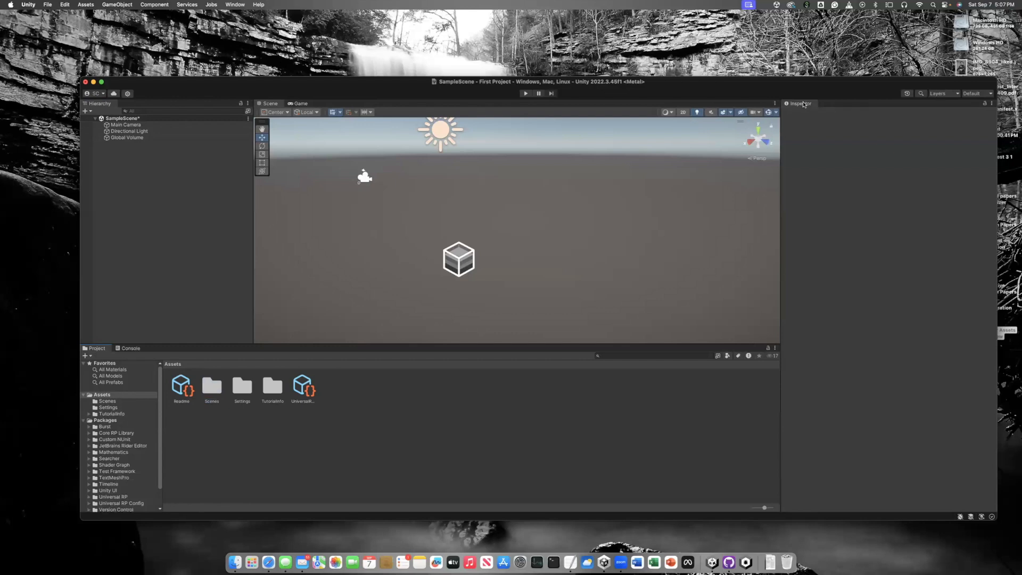
- Review the Main Camera's components in the Inspector and save SampleScene
left_click(122, 127)
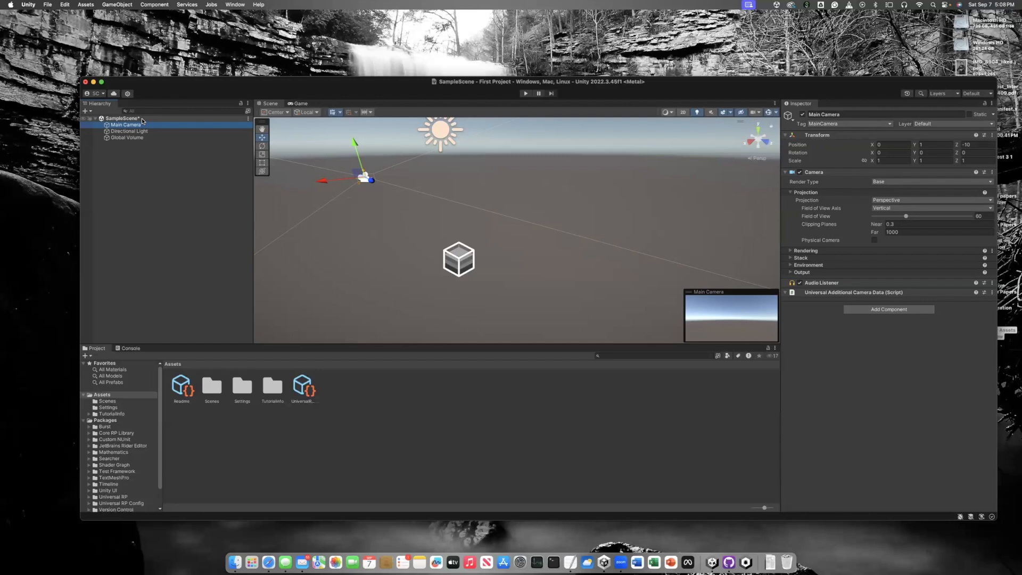
key("super+s")
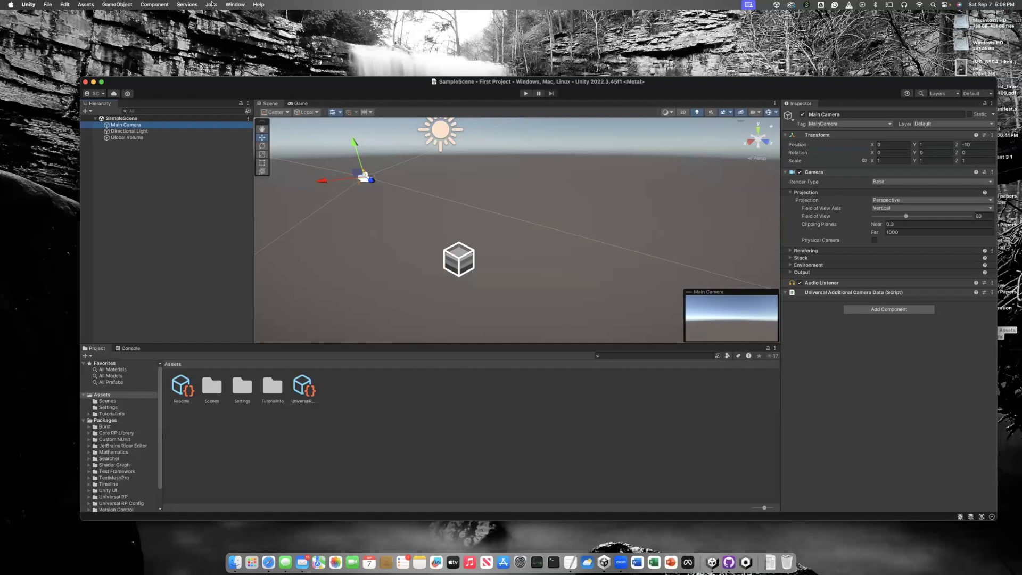
- Open the project's build settings and switch the target platform to Android
left_click(47, 4)
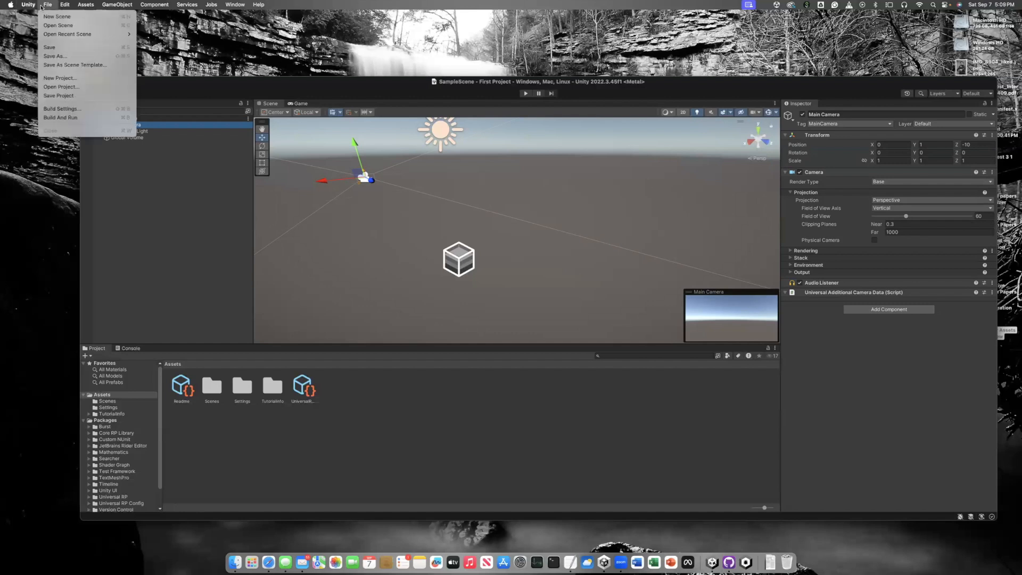
left_click(63, 109)
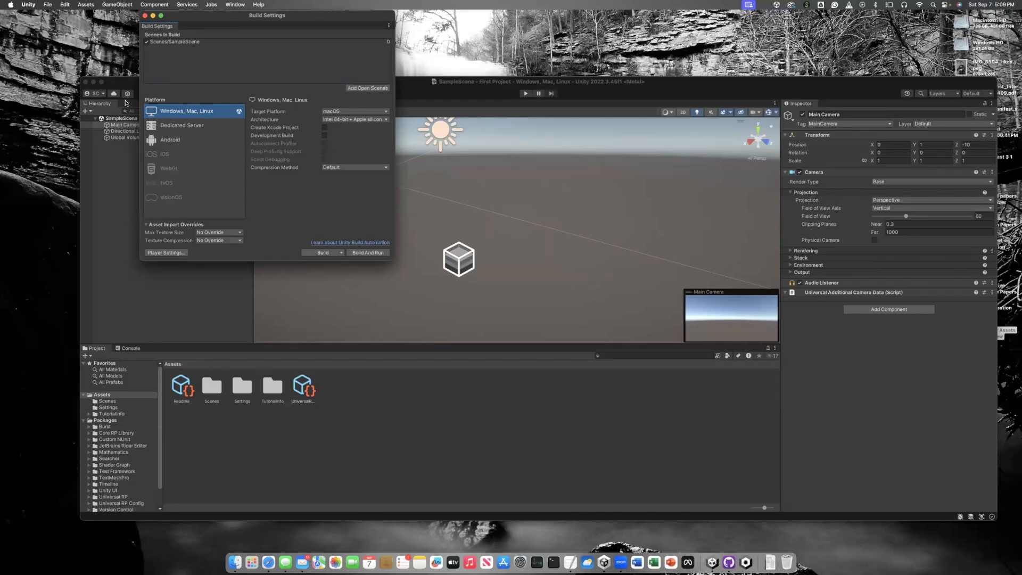
left_click(173, 141)
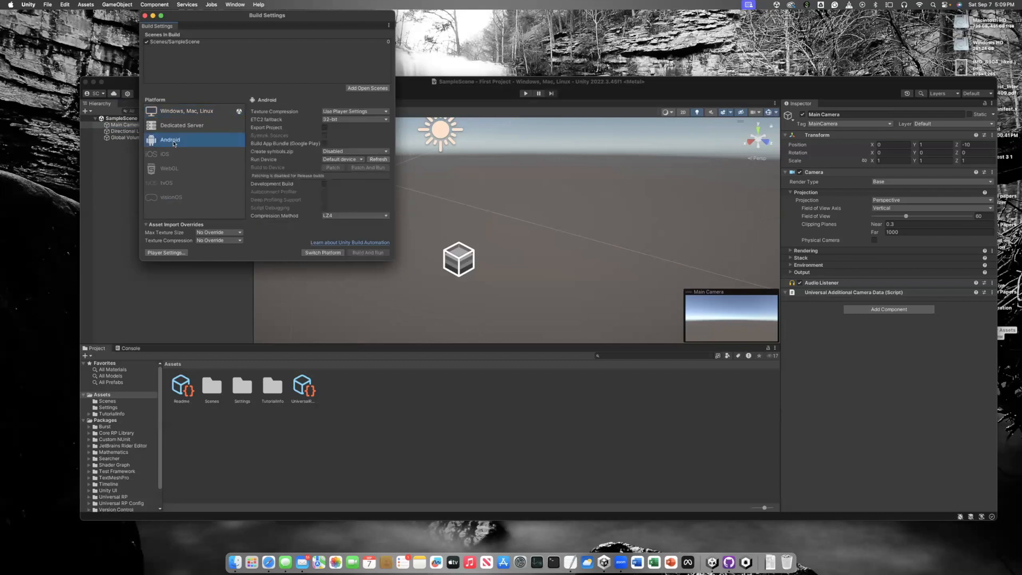
left_click(317, 253)
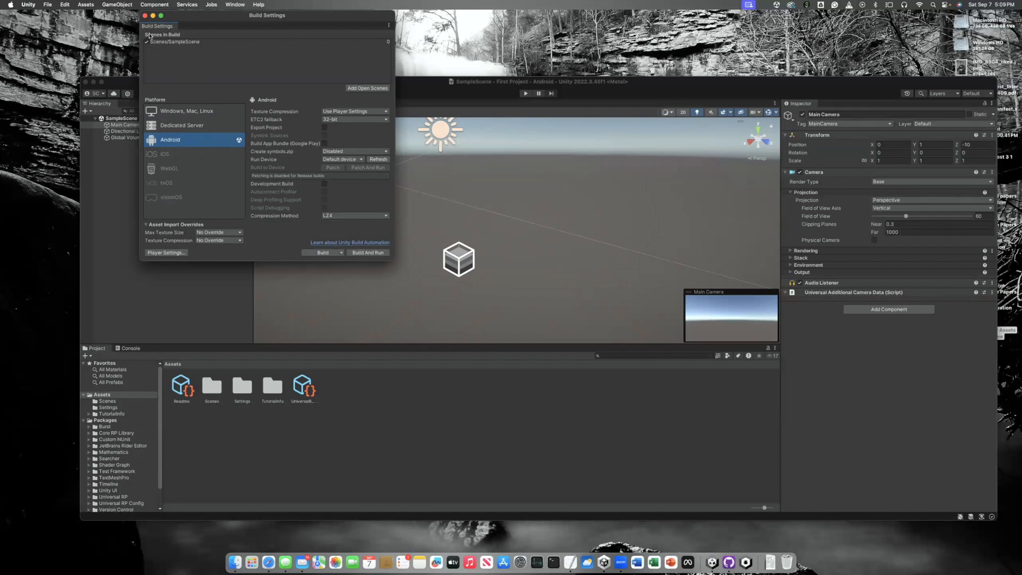
left_click_drag(208, 22, 313, 21)
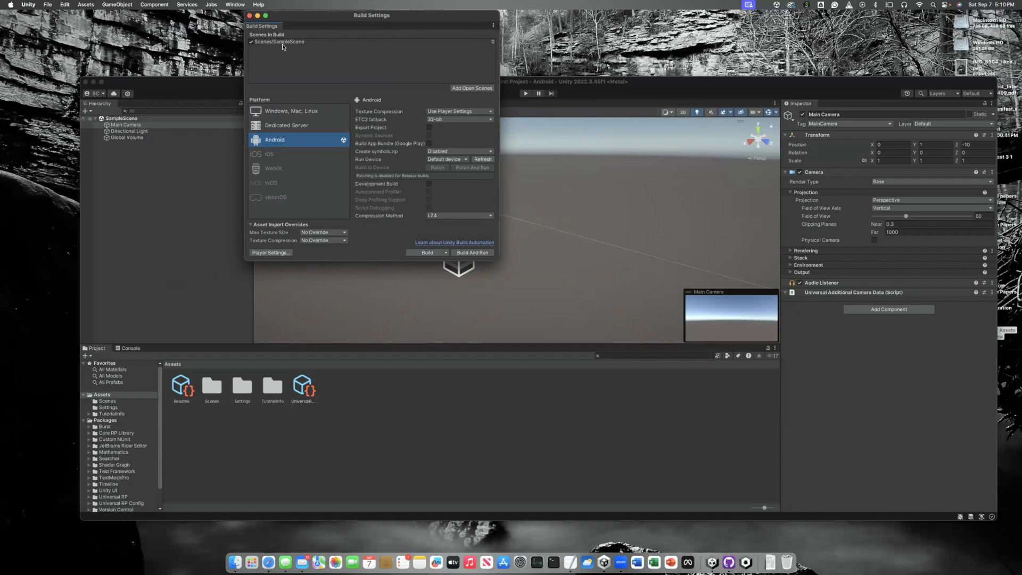
- Create a new scene with the default name in the Scenes asset folder and return to the build settings
left_click(210, 390)
double_click(212, 391)
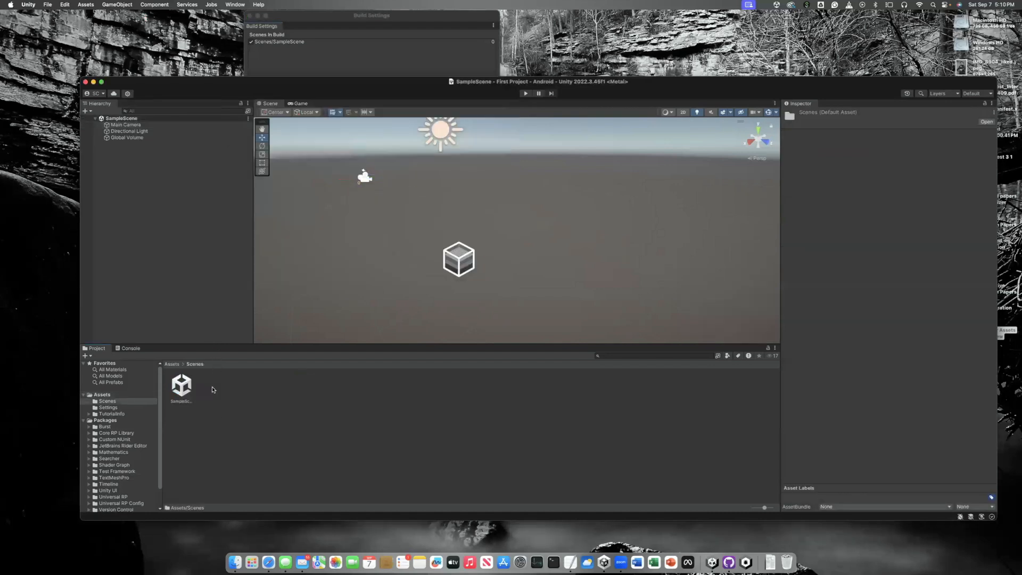
right_click(257, 362)
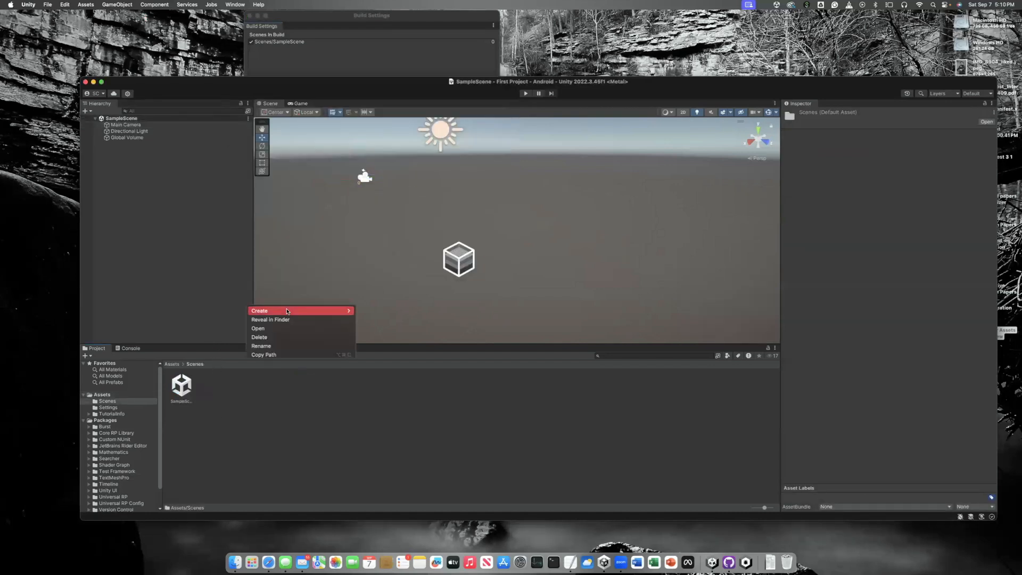
mouse_move(287, 311)
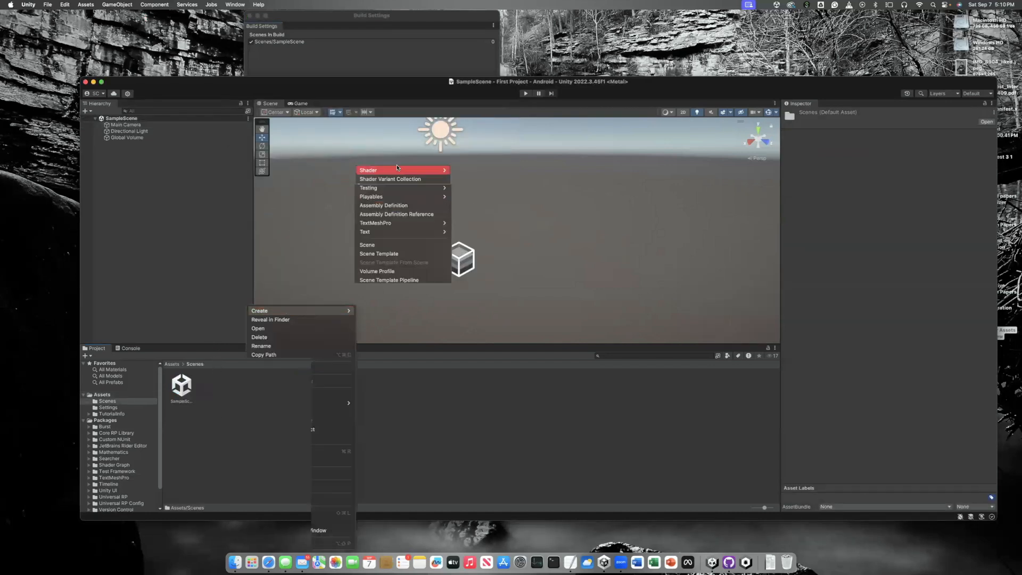
left_click(375, 246)
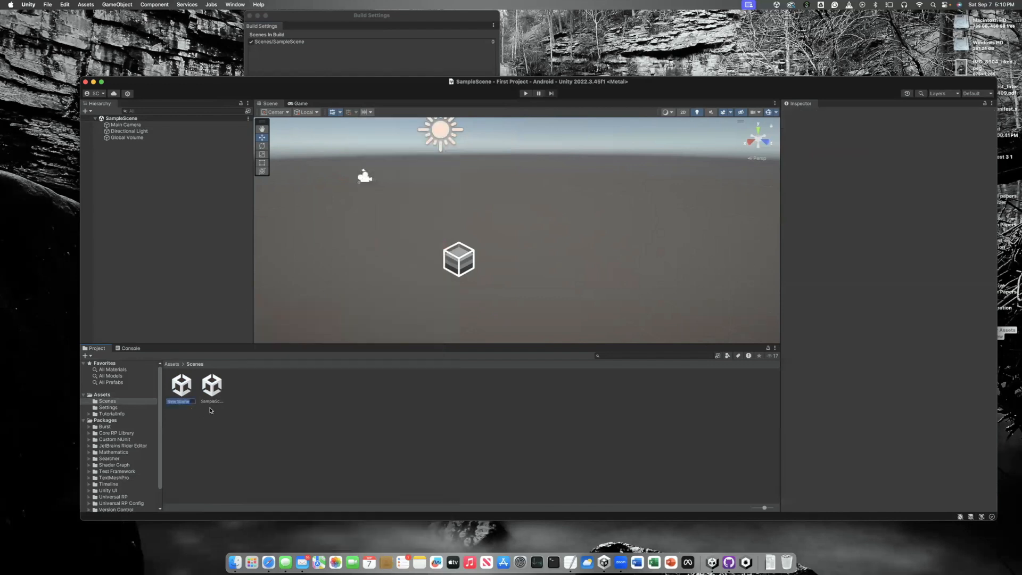
left_click(181, 387)
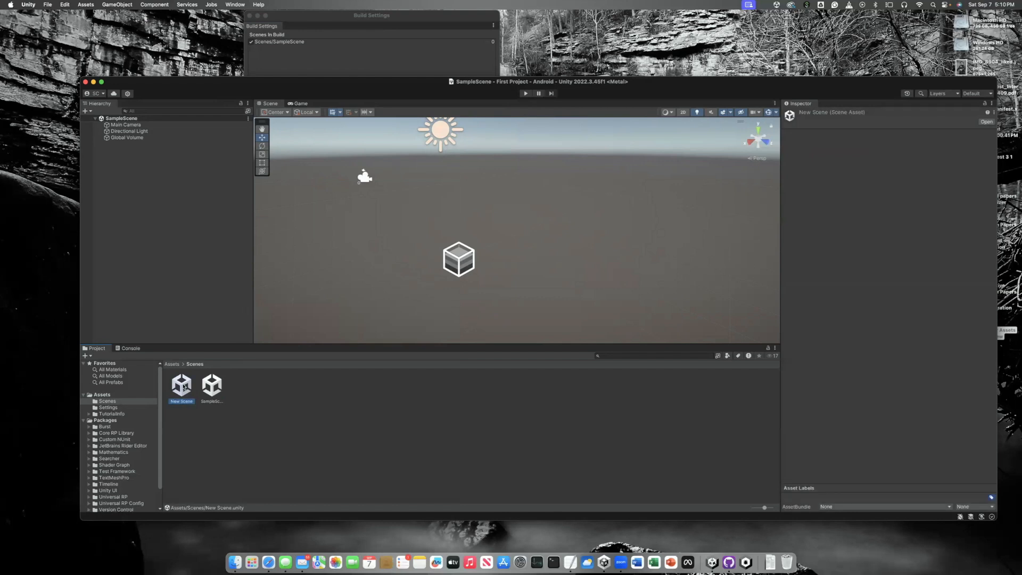
left_click(372, 15)
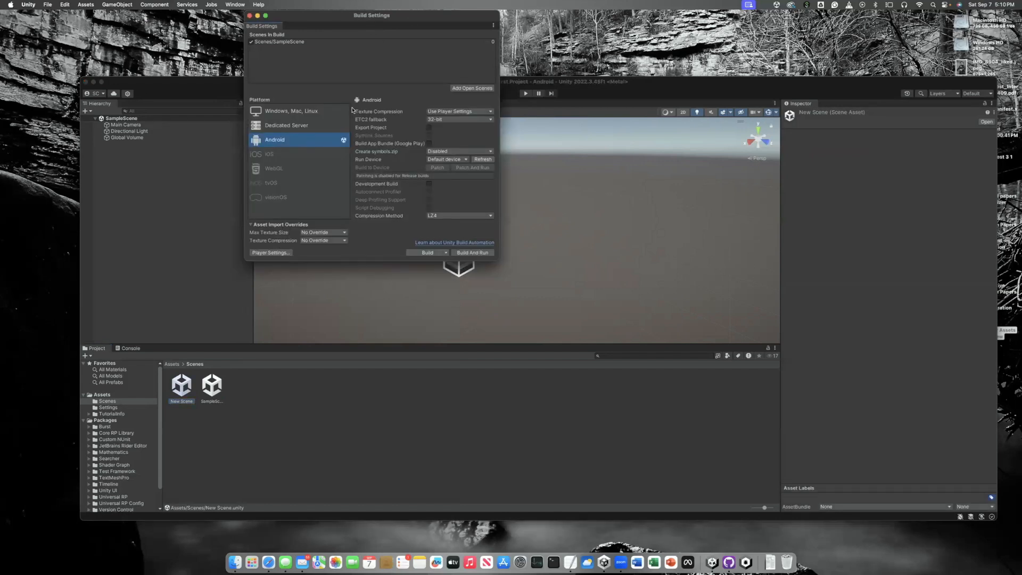
- Add New Scene to the scenes in build, move it above SampleScene, and remove it from the list again
left_click_drag(176, 388, 311, 50)
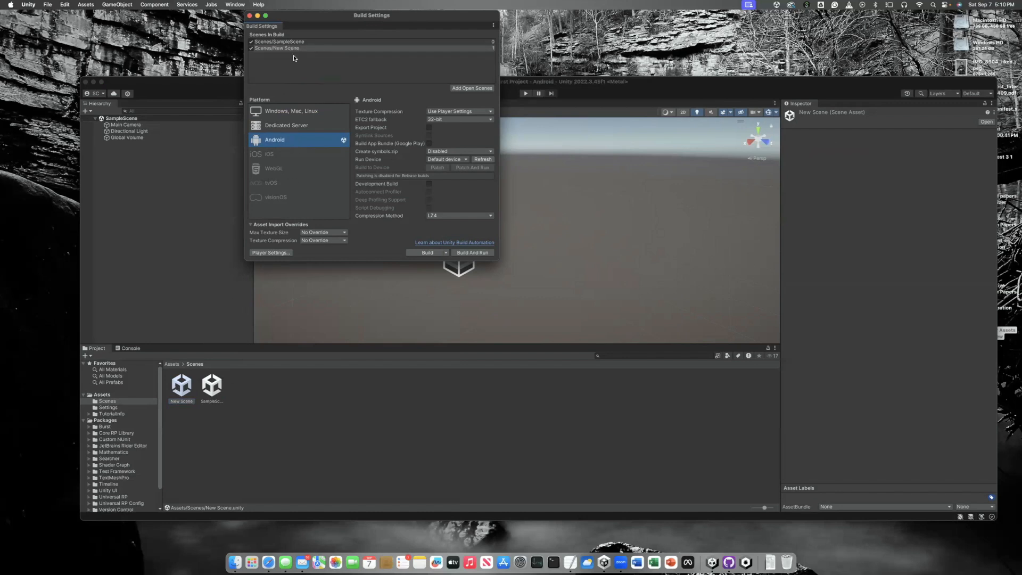
left_click_drag(281, 47, 272, 42)
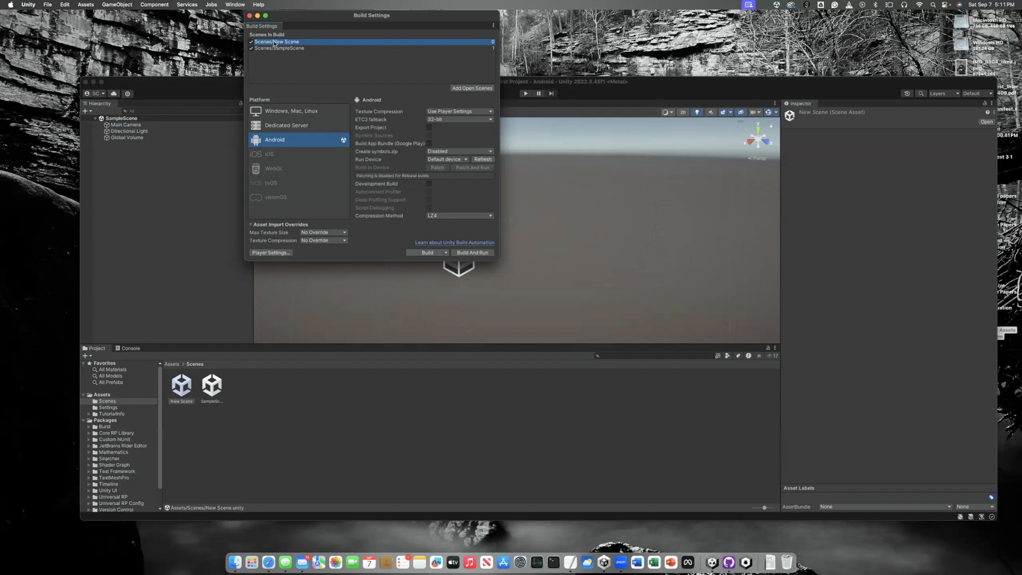
key("BackSpace")
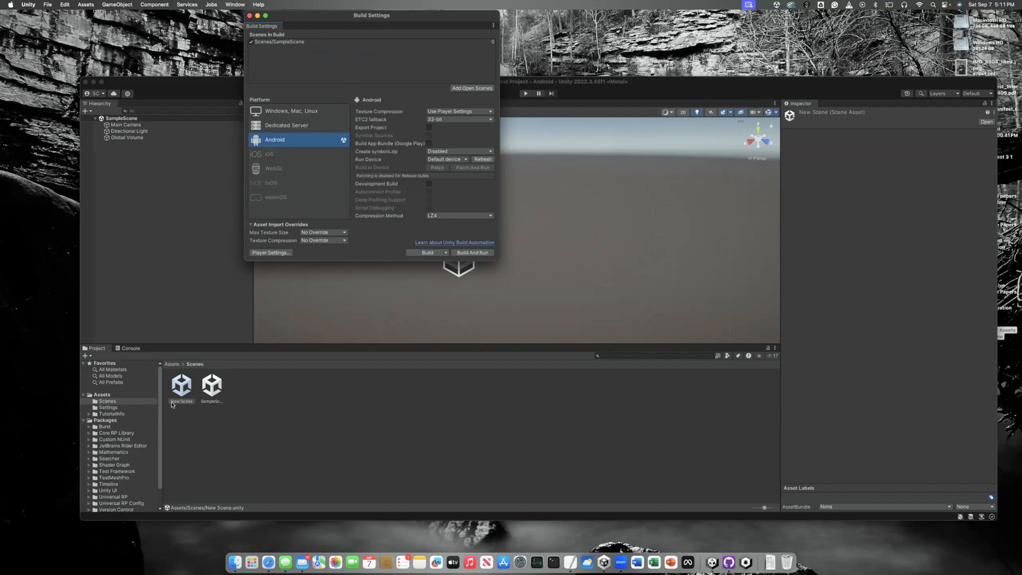
- Delete the New Scene asset from the Scenes folder and close the build settings
right_click(181, 384)
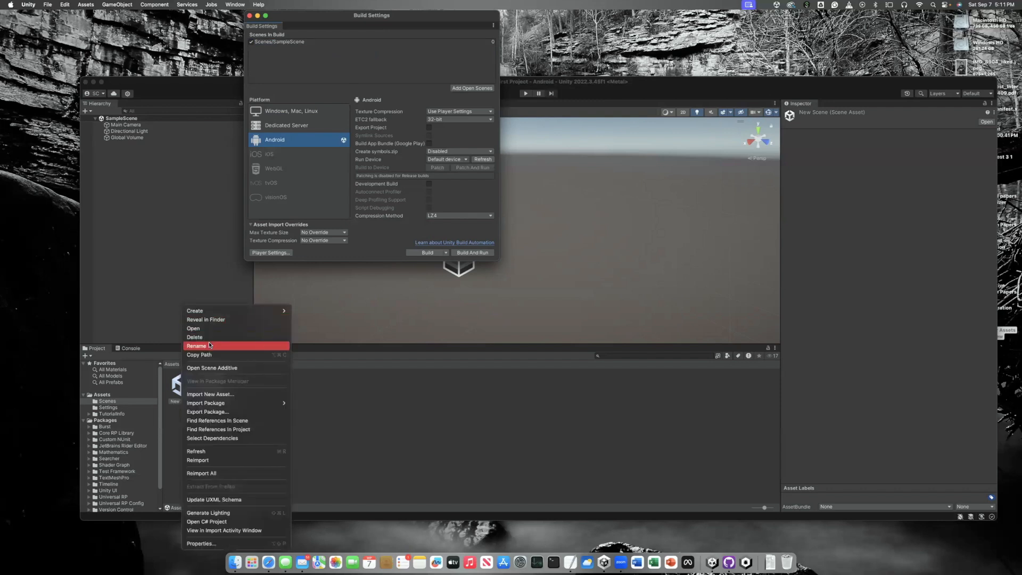
left_click(208, 339)
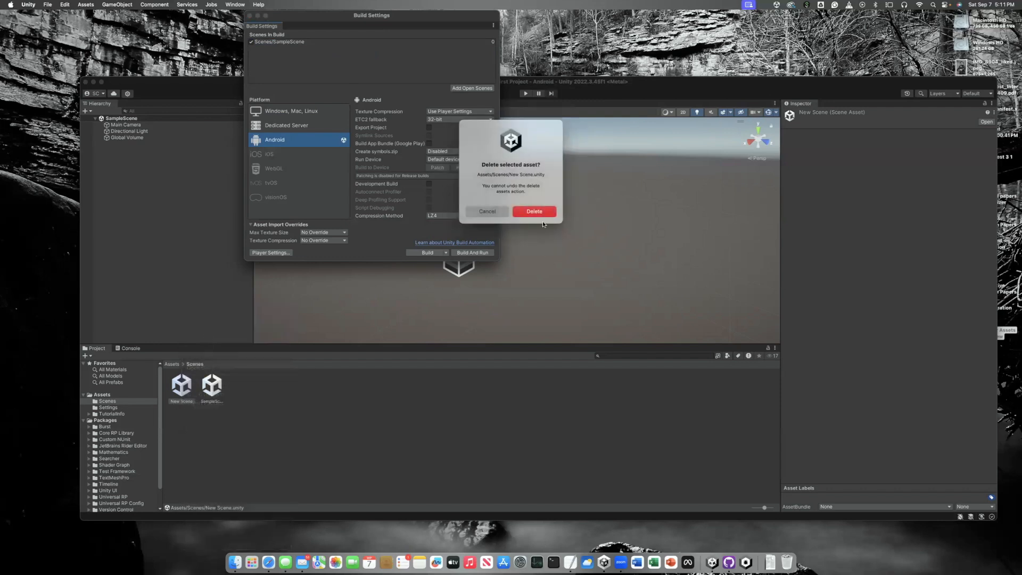
left_click(541, 212)
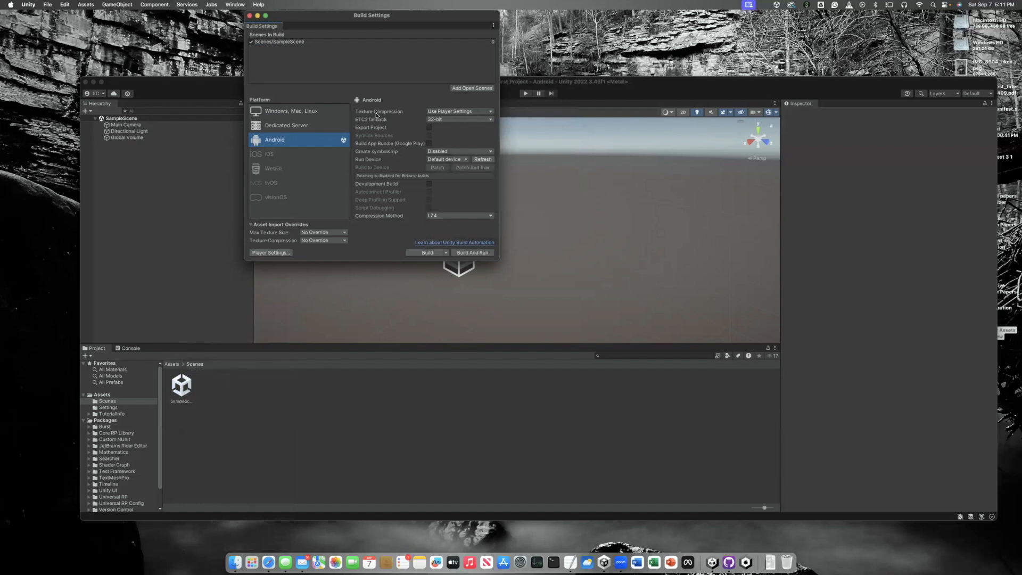
left_click(249, 15)
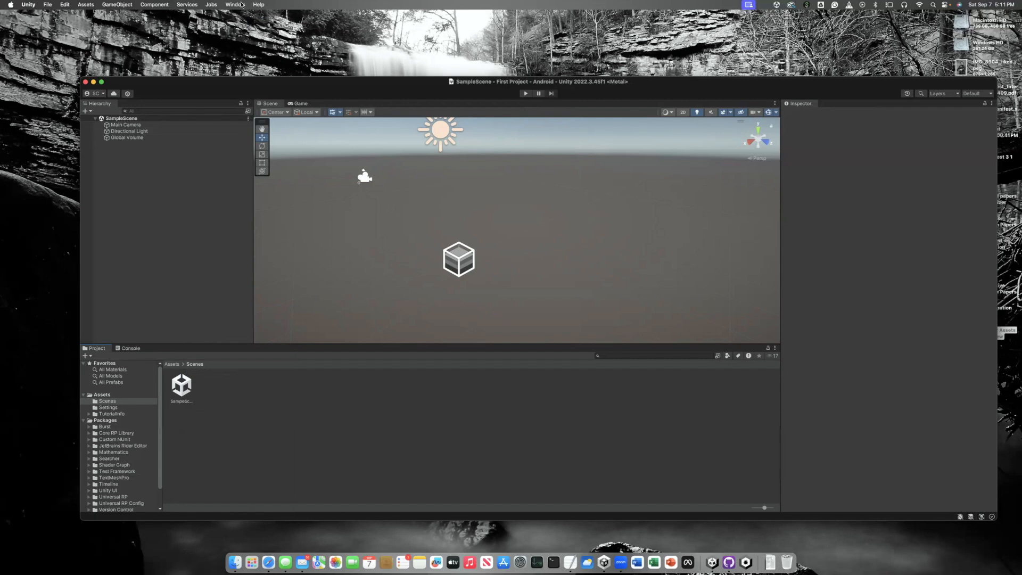
- Open the Package Manager and list the packages from the Unity Registry
left_click(114, 125)
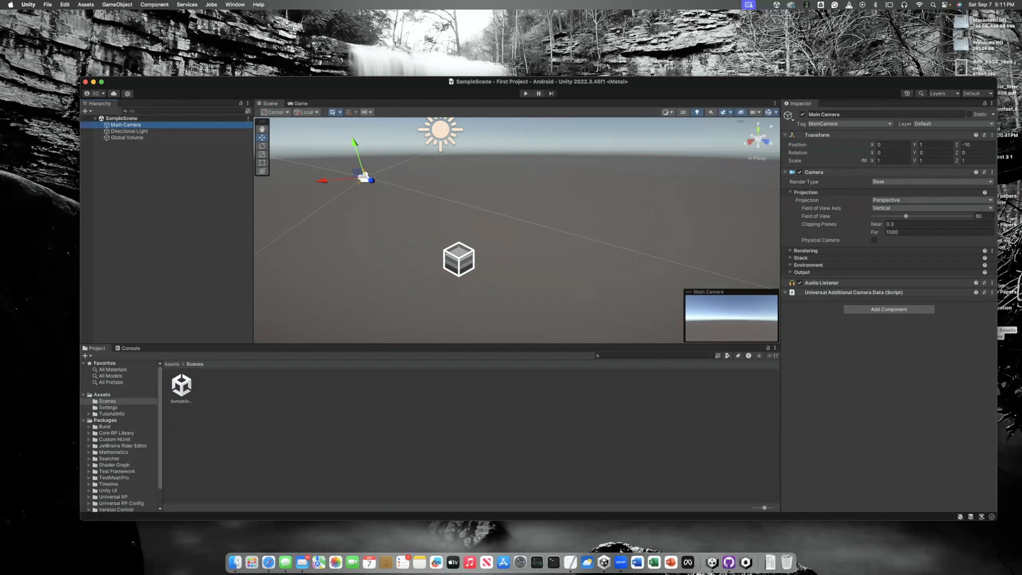
left_click(238, 5)
left_click(244, 109)
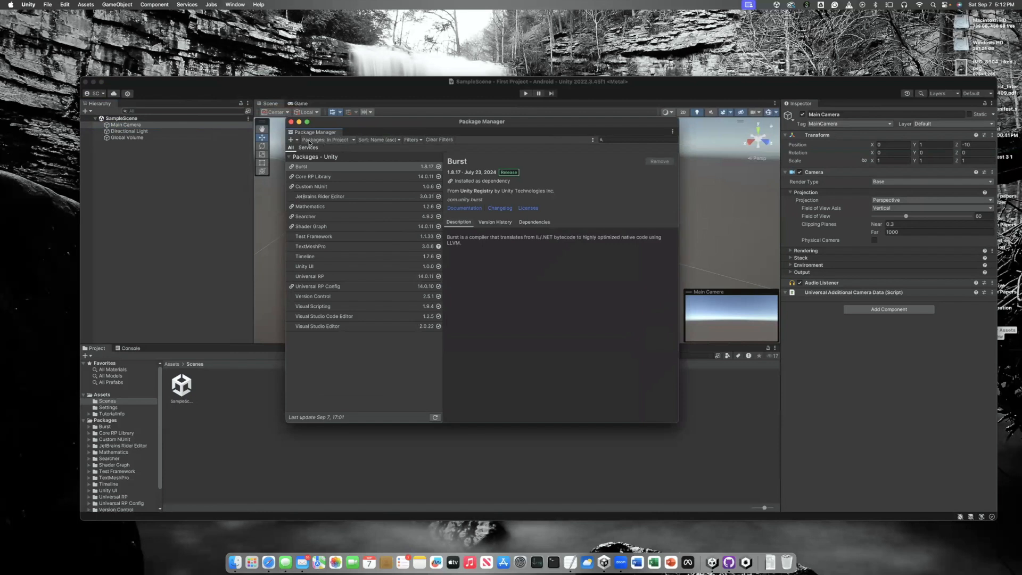
left_click(345, 141)
left_click(323, 156)
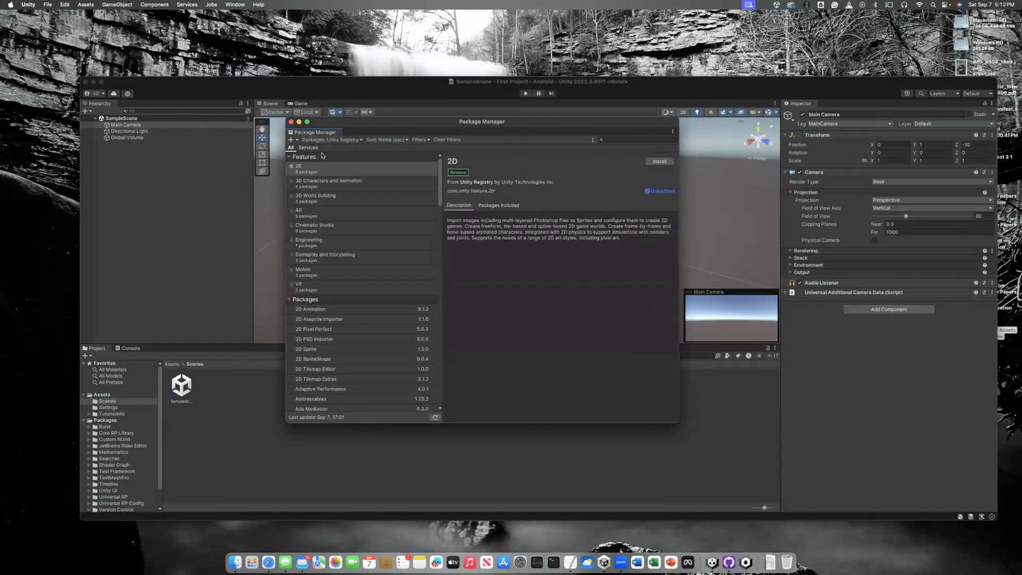
- Install the XR Plugin Management package, version 4.5.0, from the Unity Registry
scroll(376, 258, "down", 20)
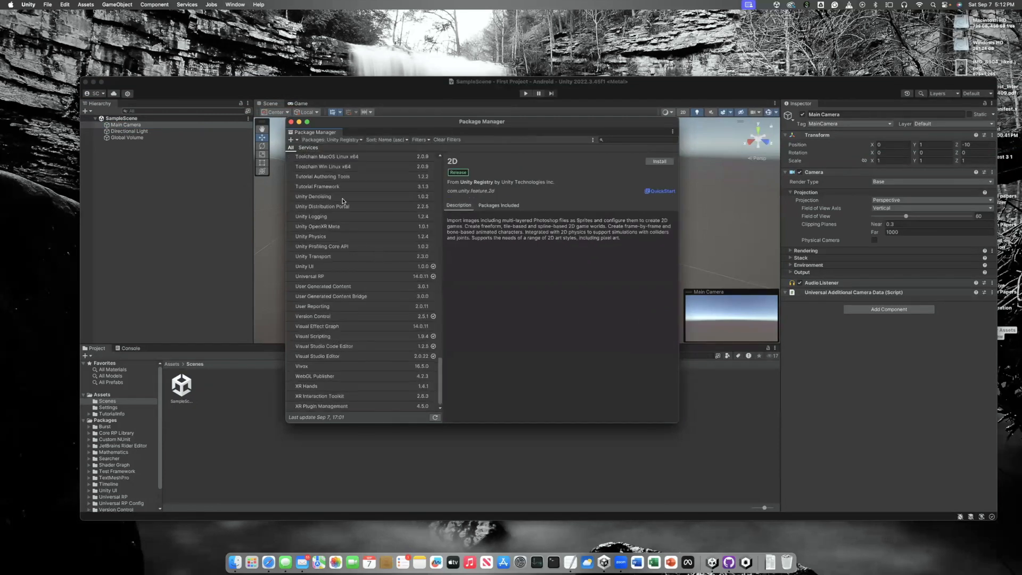
left_click(338, 407)
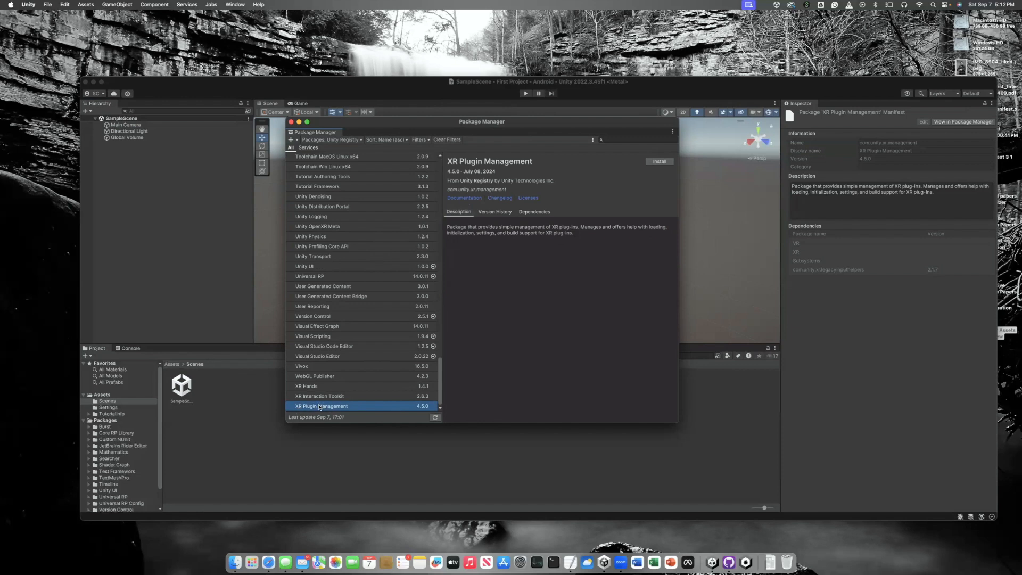
left_click(658, 161)
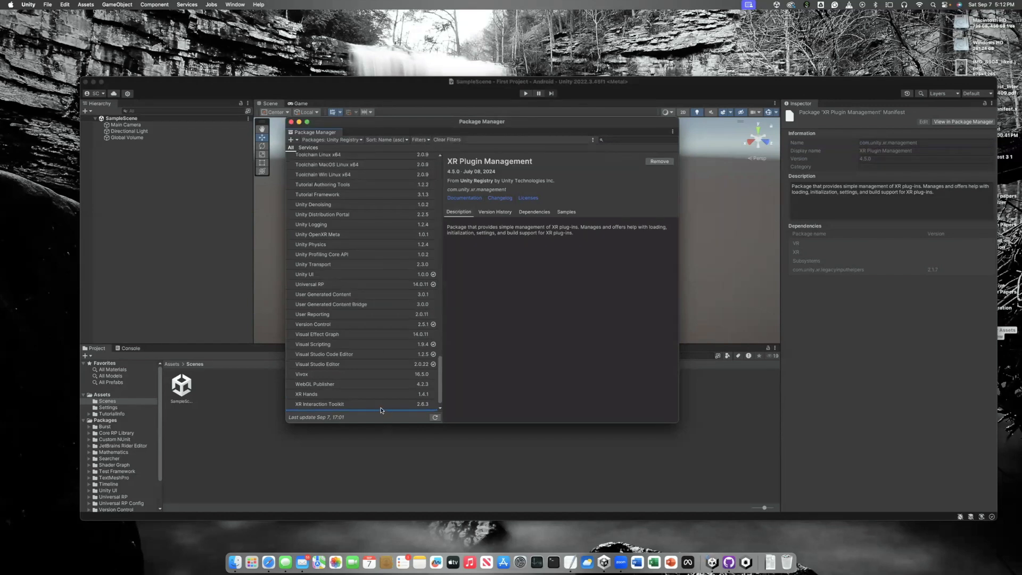
- Install the XR Interaction Toolkit package 2.6.3 and agree to enable the new input system backends with an editor restart
scroll(354, 408, "down", 1)
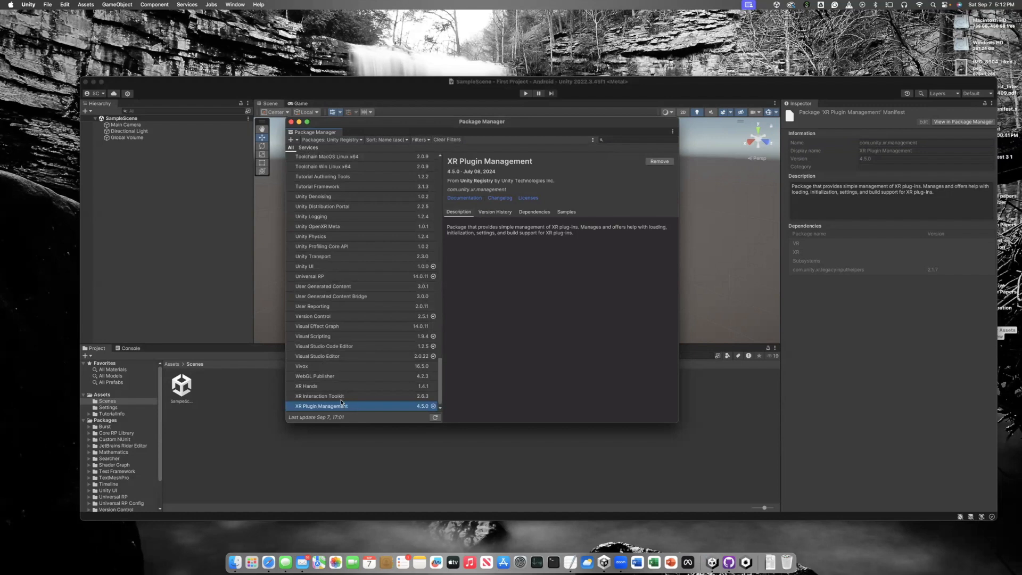
left_click(323, 397)
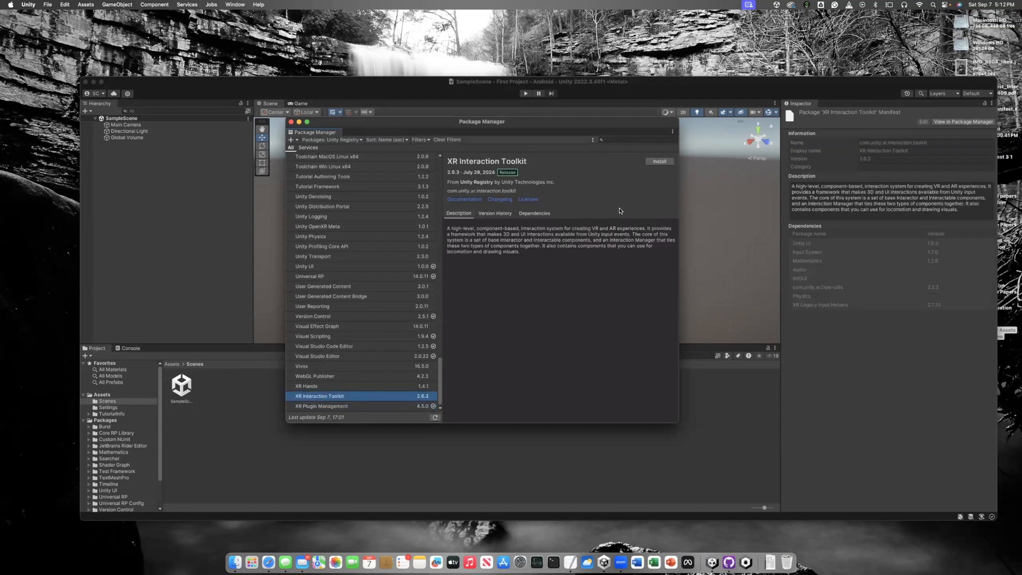
left_click(656, 162)
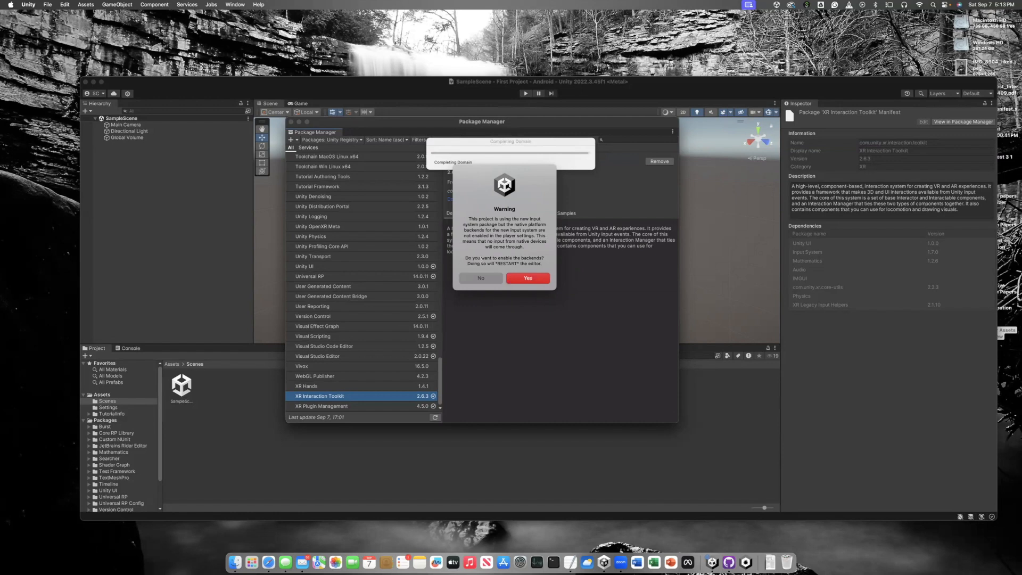
left_click(528, 279)
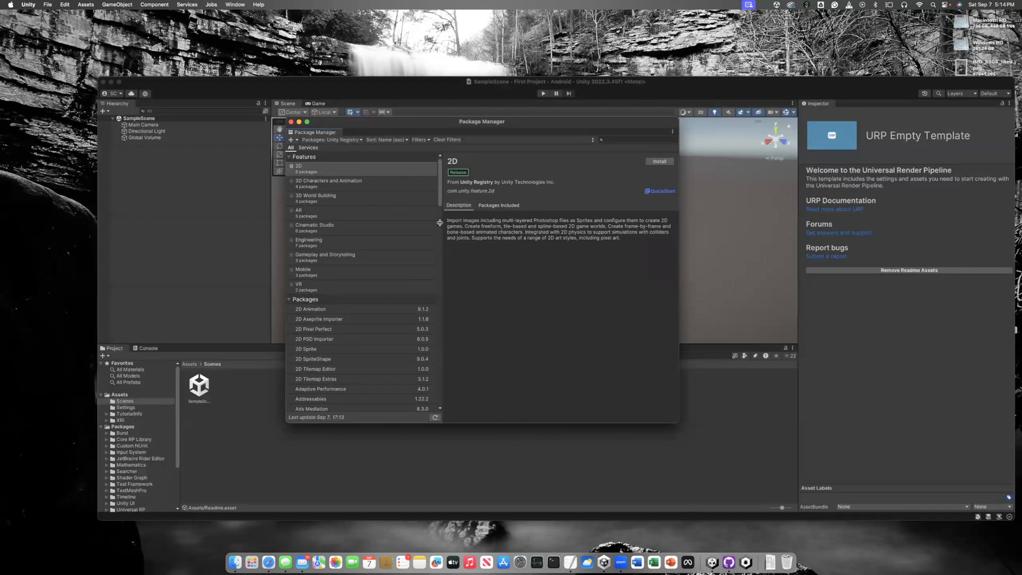
- Import the Starter Assets sample of the XR Interaction Toolkit package
left_click_drag(439, 200, 426, 416)
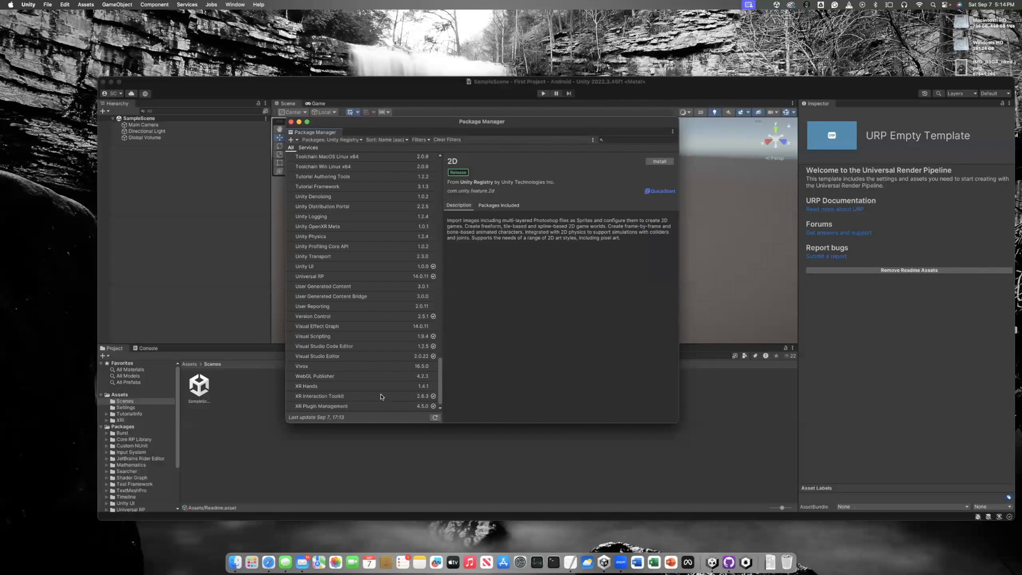
left_click(385, 396)
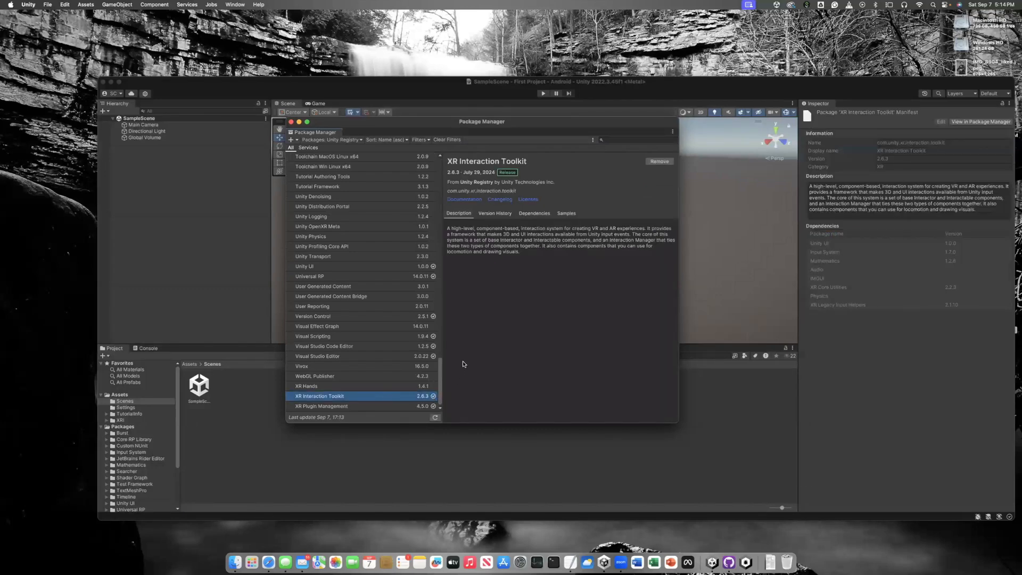
left_click(566, 216)
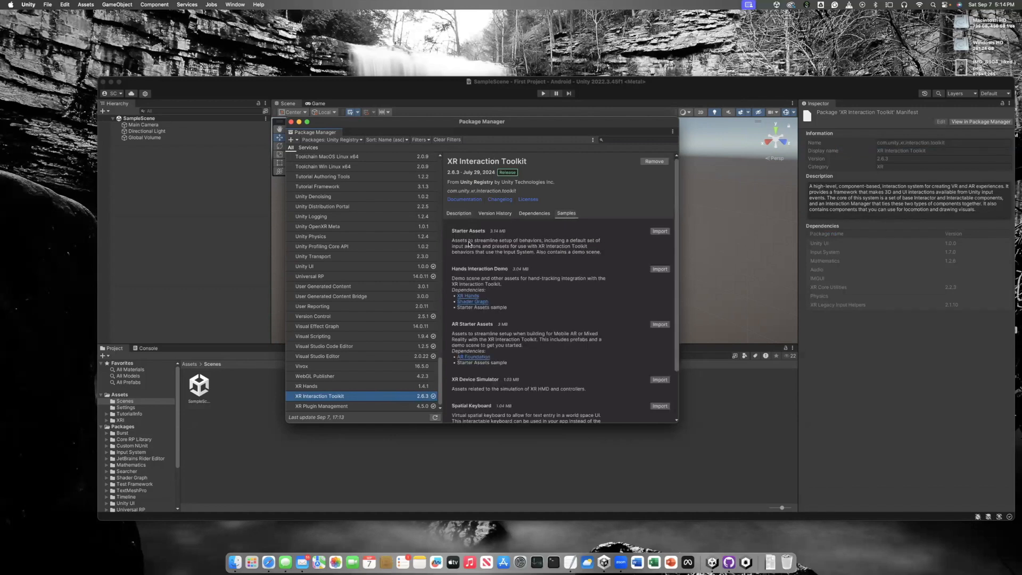
left_click(660, 231)
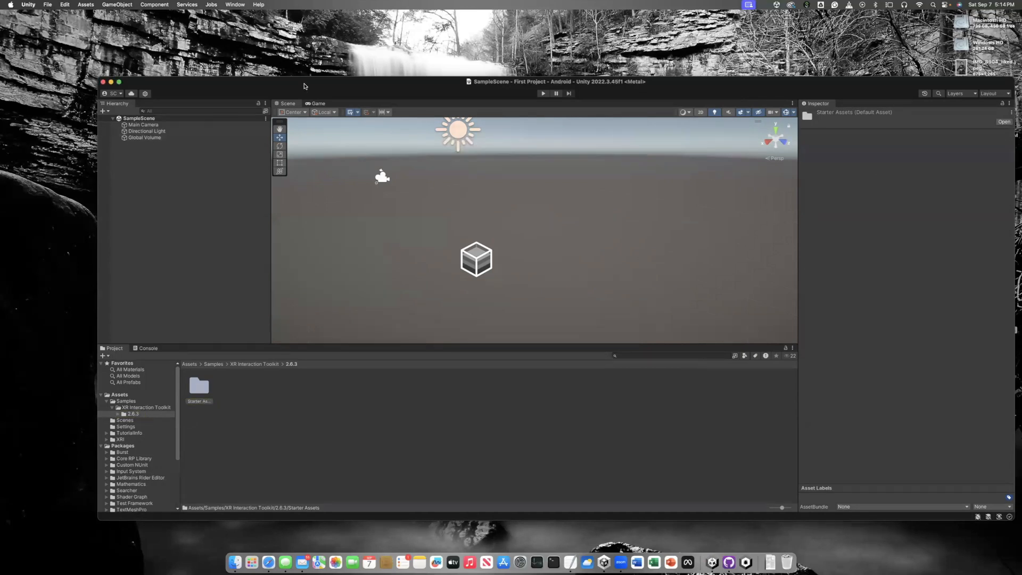
- Reopen the Package Manager and update the TextMeshPro package to version 3.0.9
left_click(236, 4)
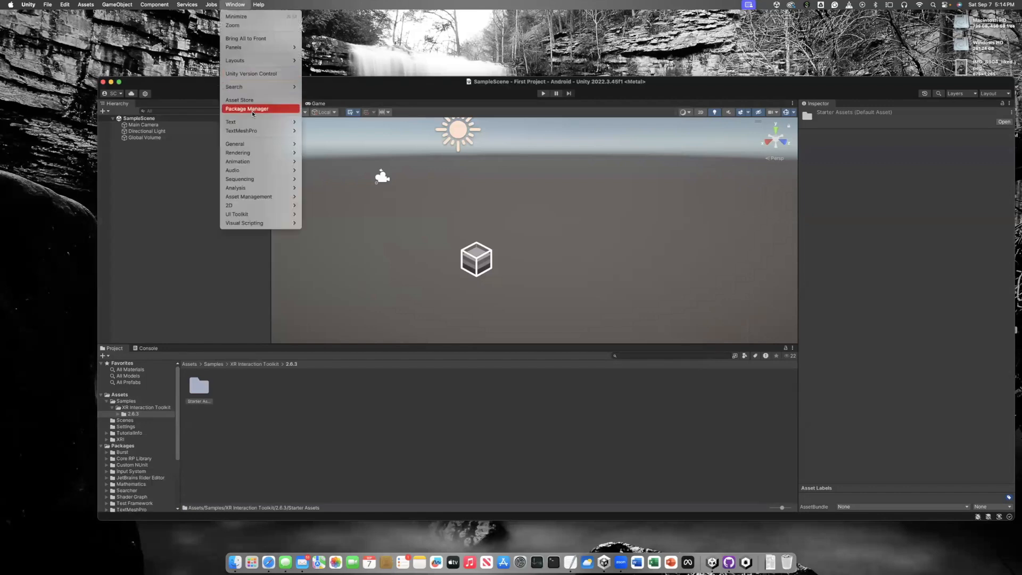
left_click(253, 110)
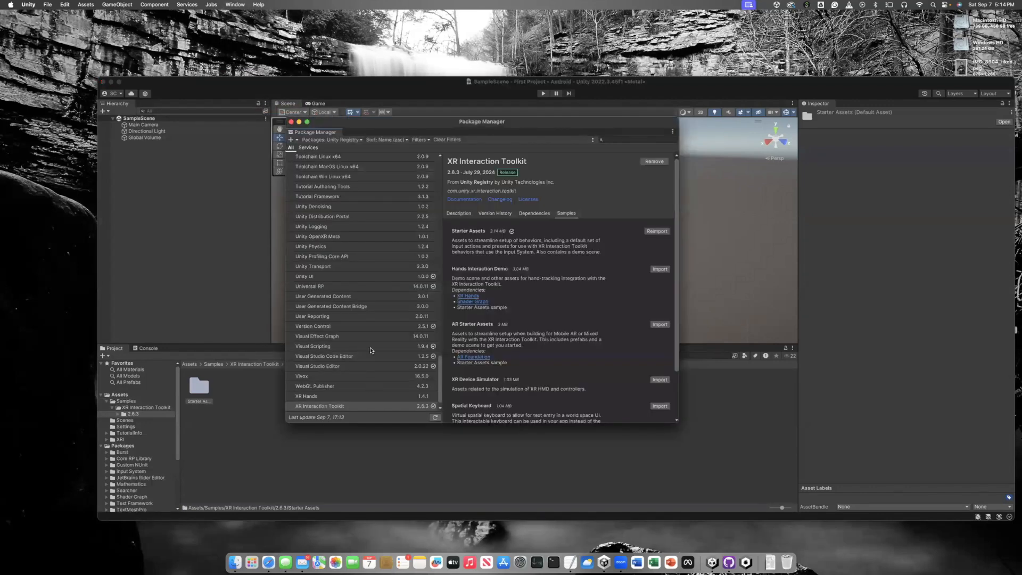
scroll(351, 277, "up", 3)
left_click(332, 213)
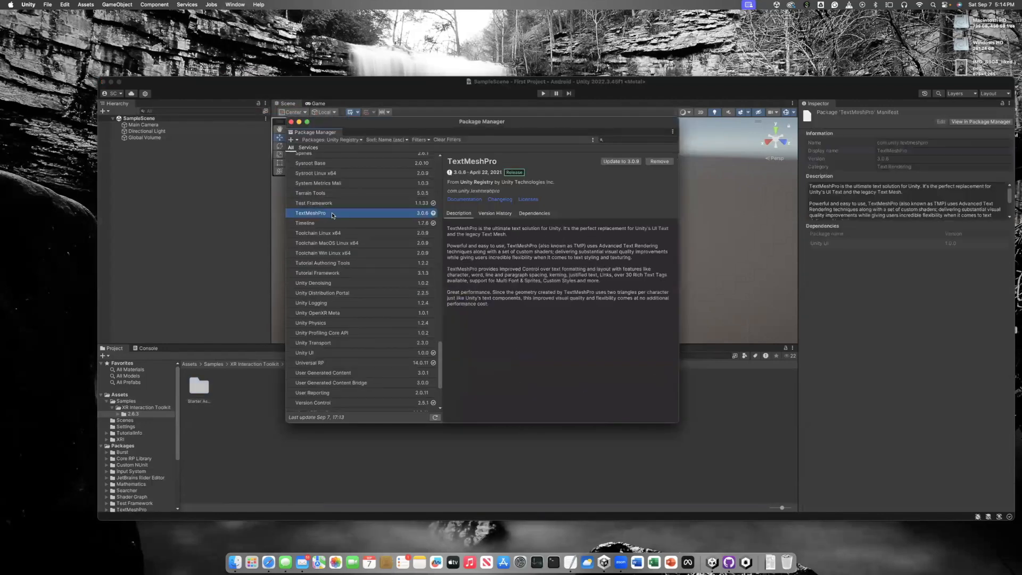
left_click(613, 162)
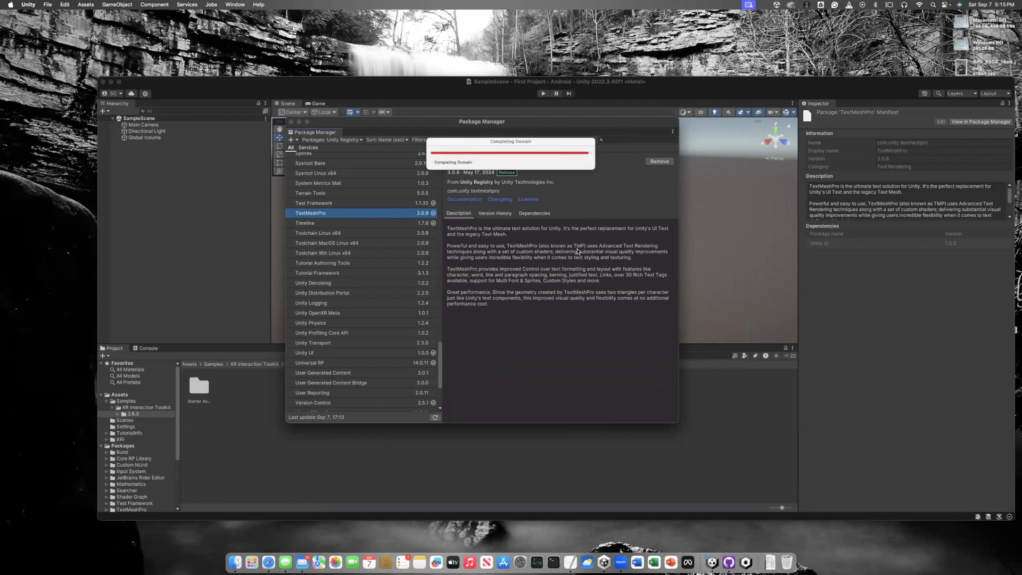
- Install the Oculus XR Plugin package, version 4.2.0, and close the Package Manager
scroll(369, 244, "up", 5)
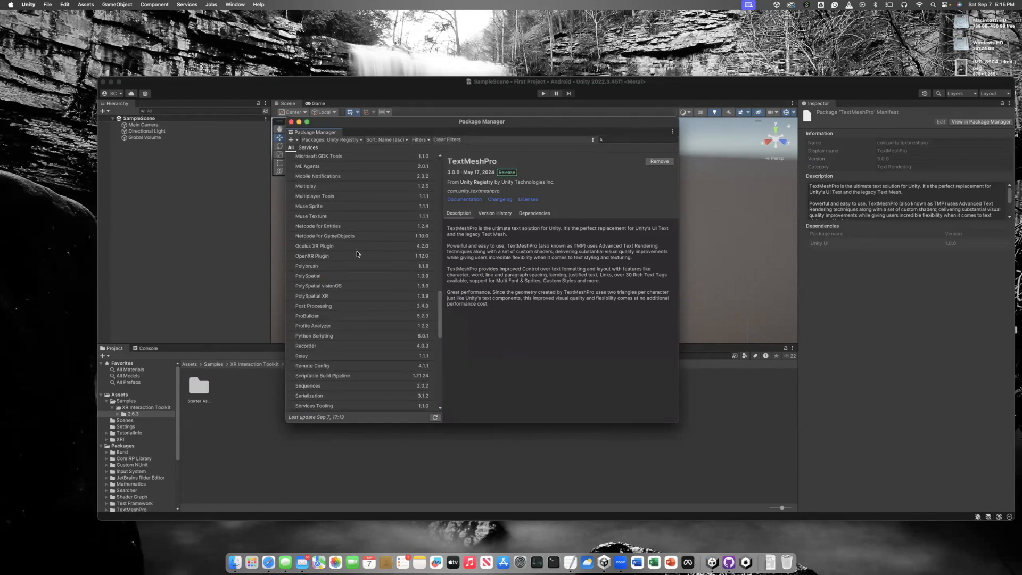
left_click(325, 249)
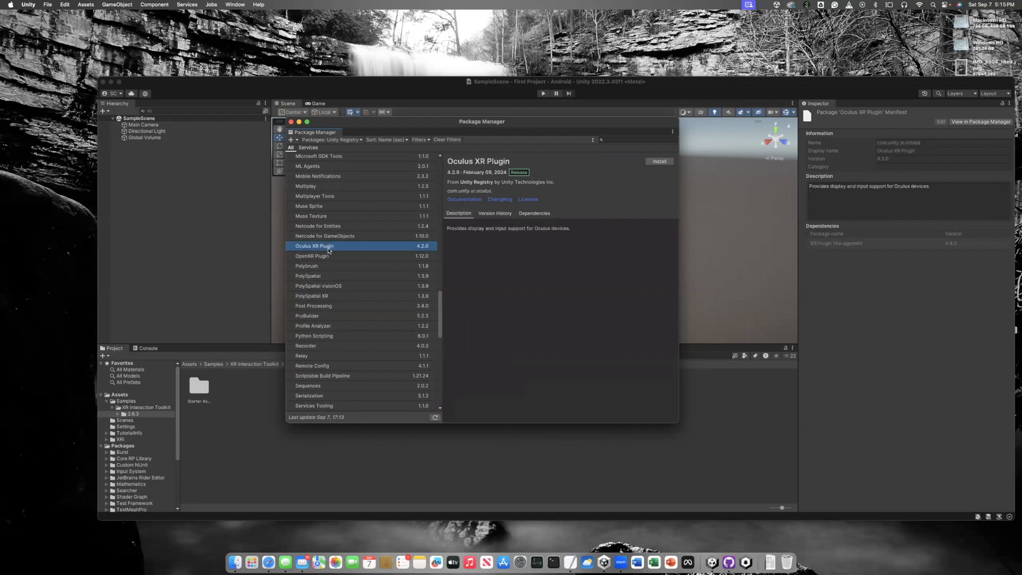
left_click(662, 160)
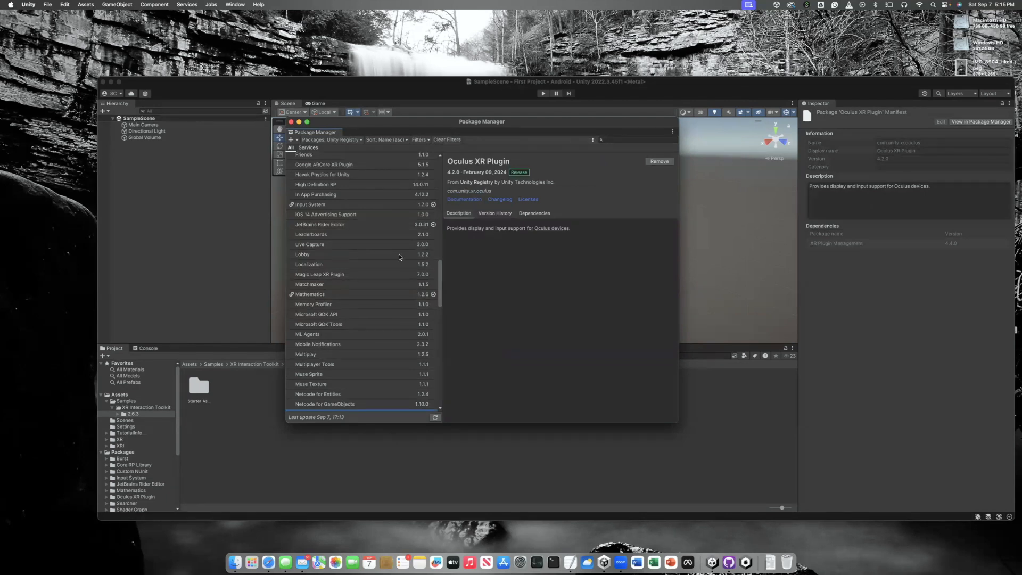
left_click(291, 122)
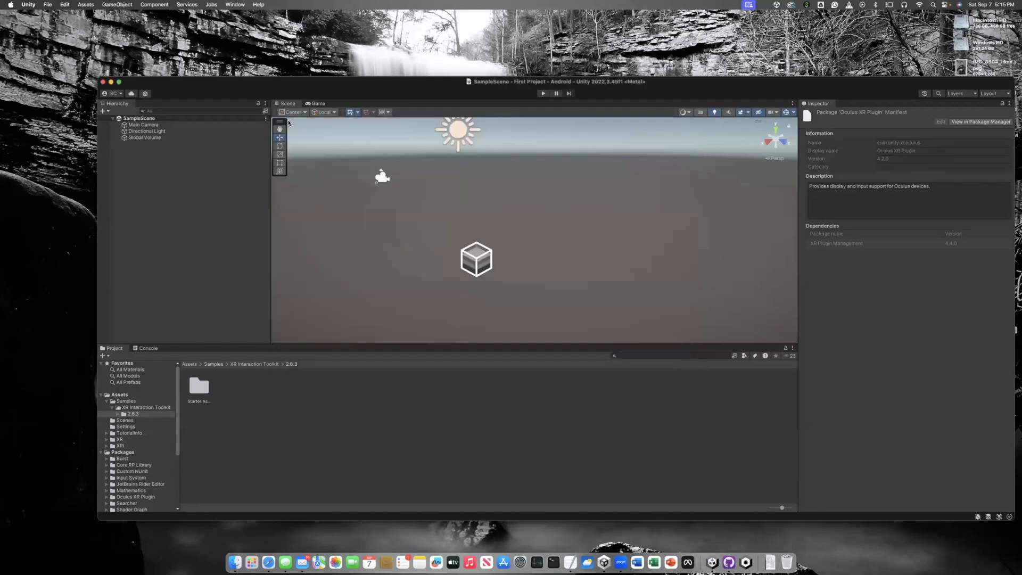
- Open the Player settings from the build settings, dock Project Settings beside the Inspector and widen that area
left_click(49, 4)
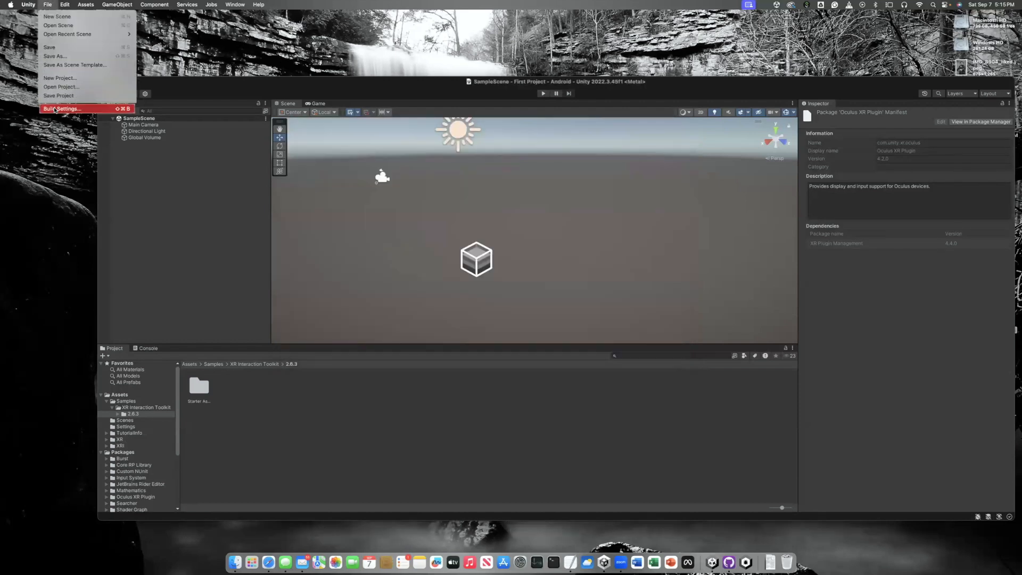
left_click(54, 105)
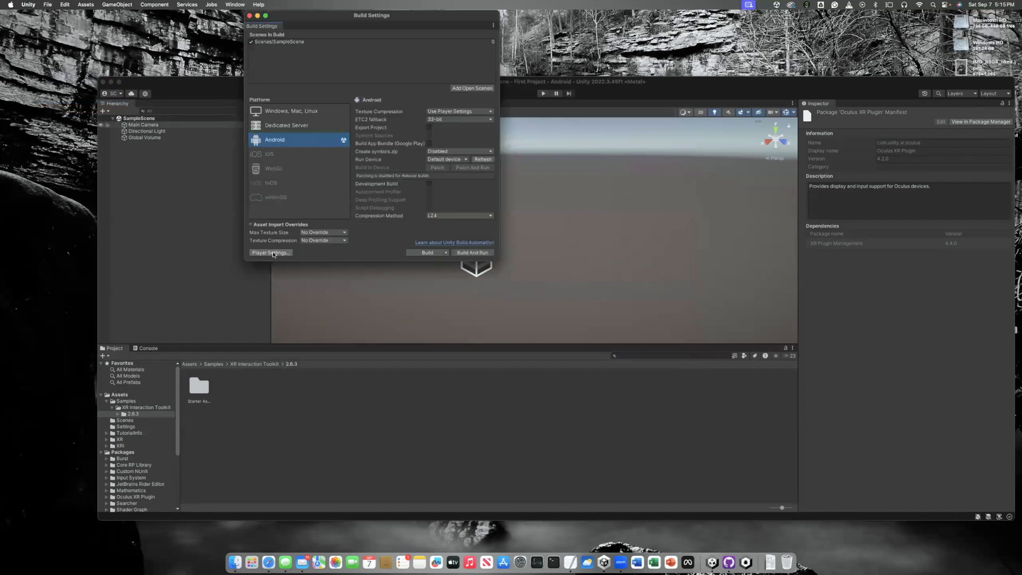
left_click(278, 254)
left_click_drag(149, 313, 861, 105)
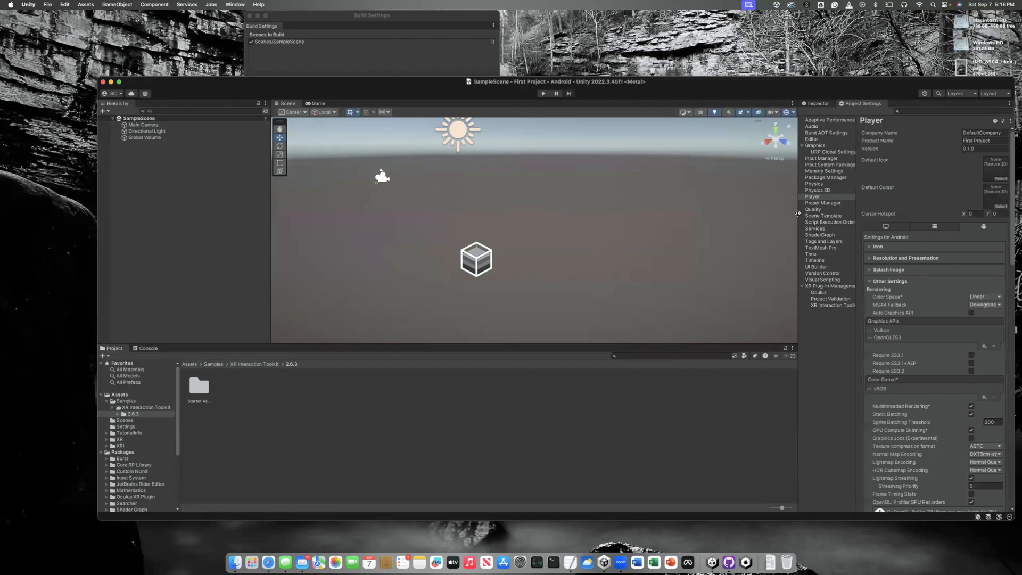
left_click_drag(797, 213, 703, 221)
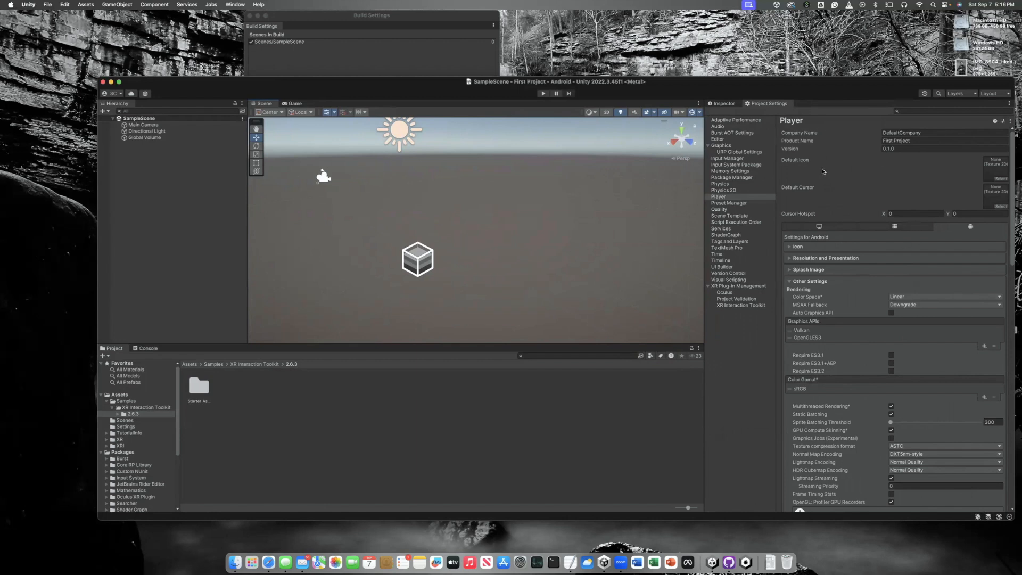
- Set the Minimum API Level in the Android Player settings to Android 12.0 (12L, API level 32)
left_click(318, 27)
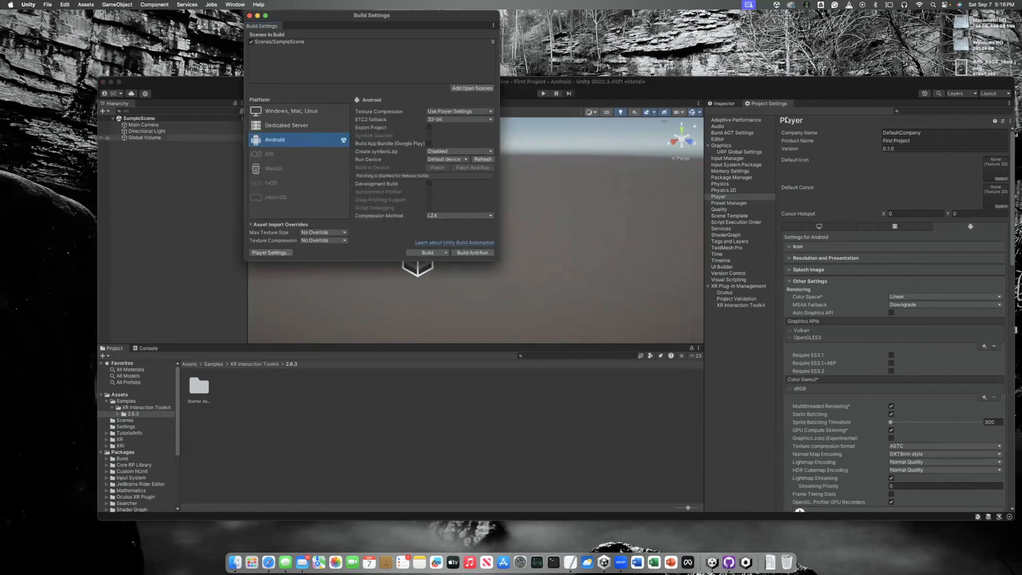
left_click(815, 91)
scroll(882, 393, "down", 5)
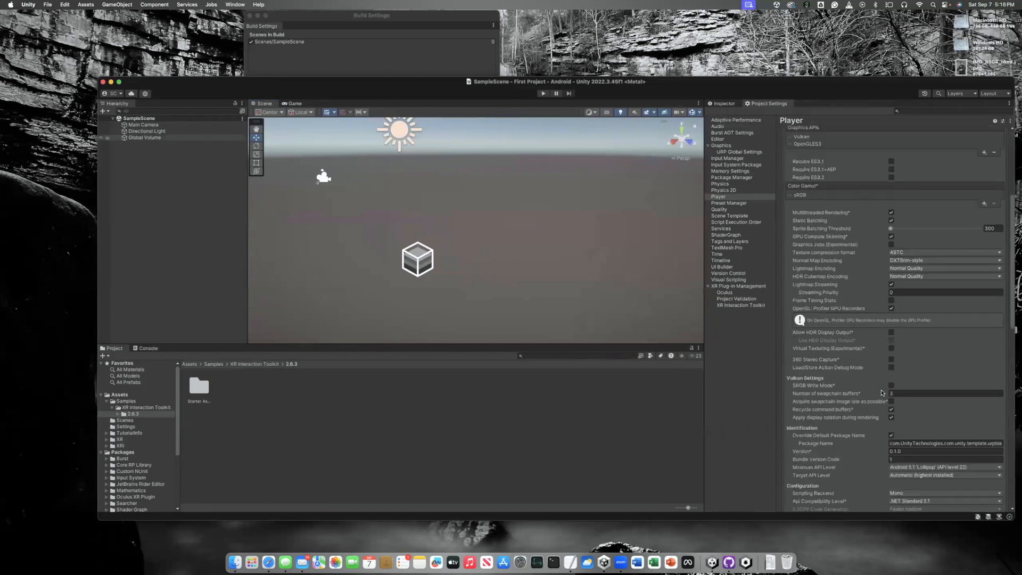
scroll(882, 393, "down", 6)
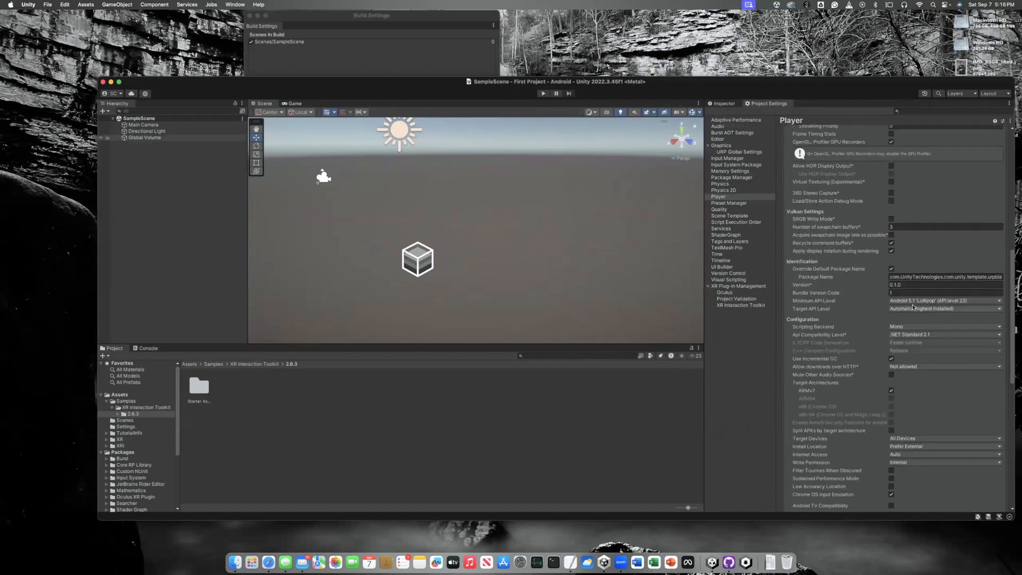
left_click(934, 303)
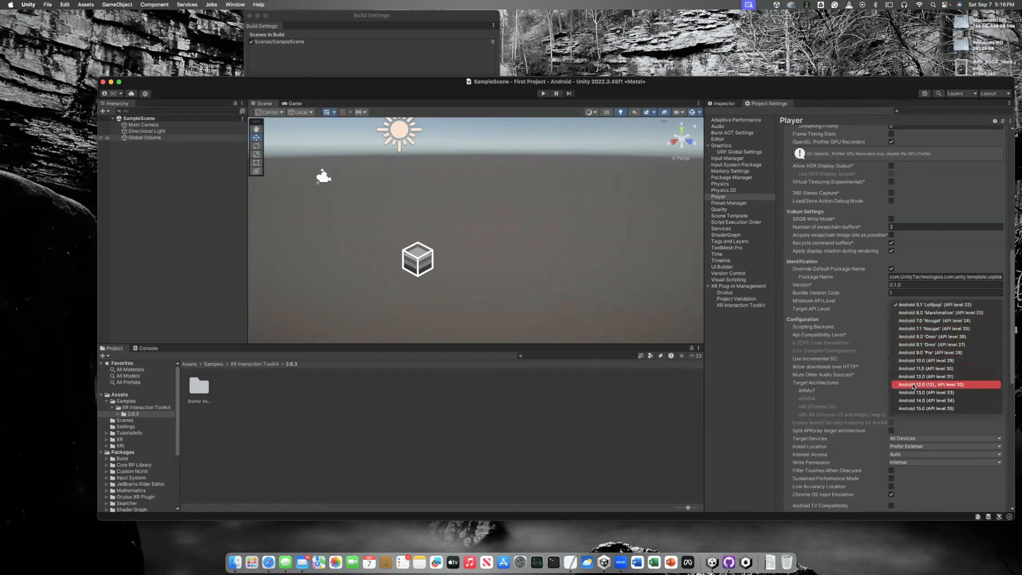
left_click(948, 385)
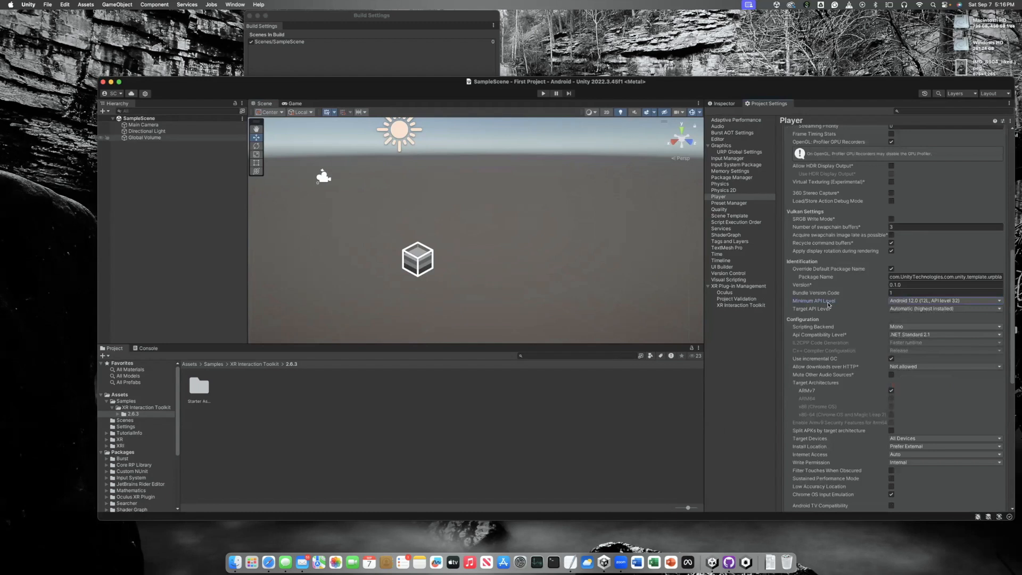
- Set the Scripting Backend to IL2CPP, enable the ARM64 target architecture and disable ARMv7
left_click(899, 327)
left_click(904, 336)
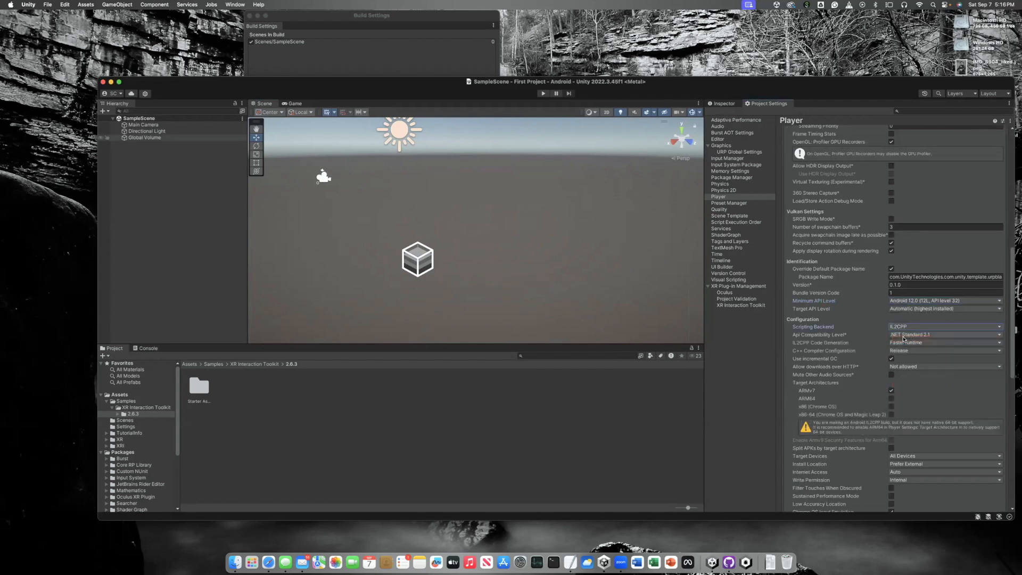
scroll(898, 361, "down", 3)
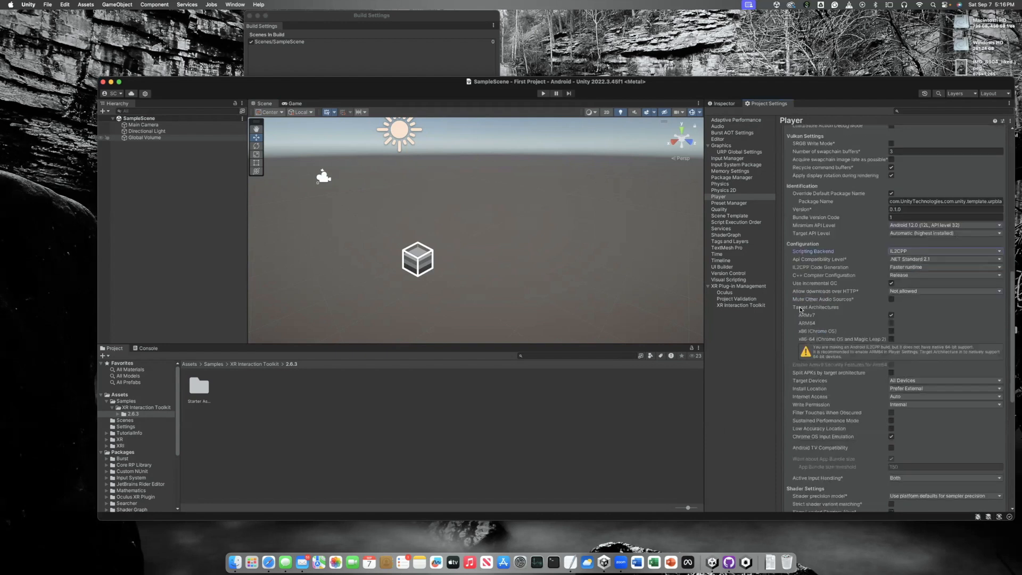
left_click(891, 322)
left_click(891, 316)
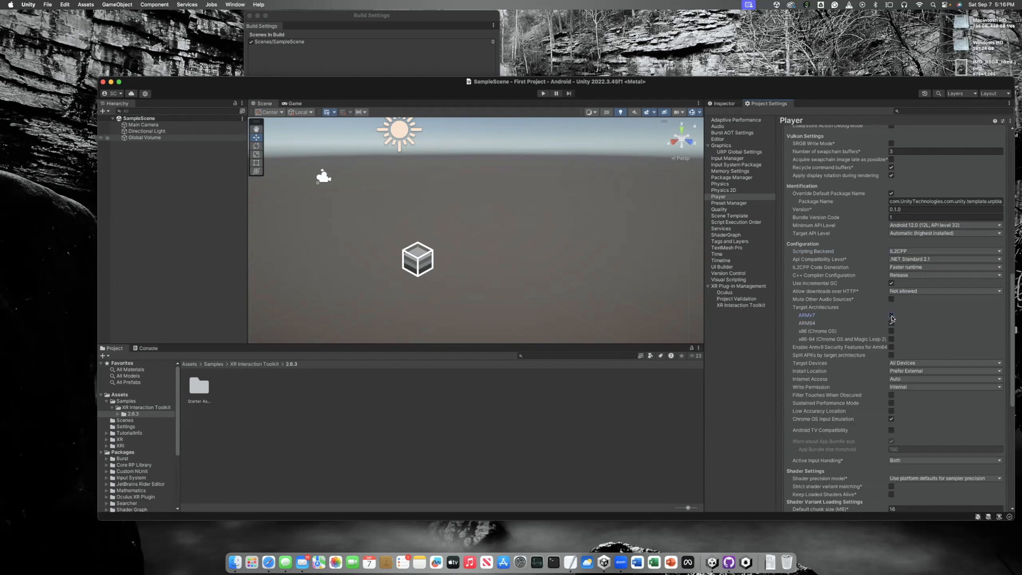
- Set Active Input Handling to Input System Package (New) and apply the change with an editor restart
scroll(908, 321, "down", 3)
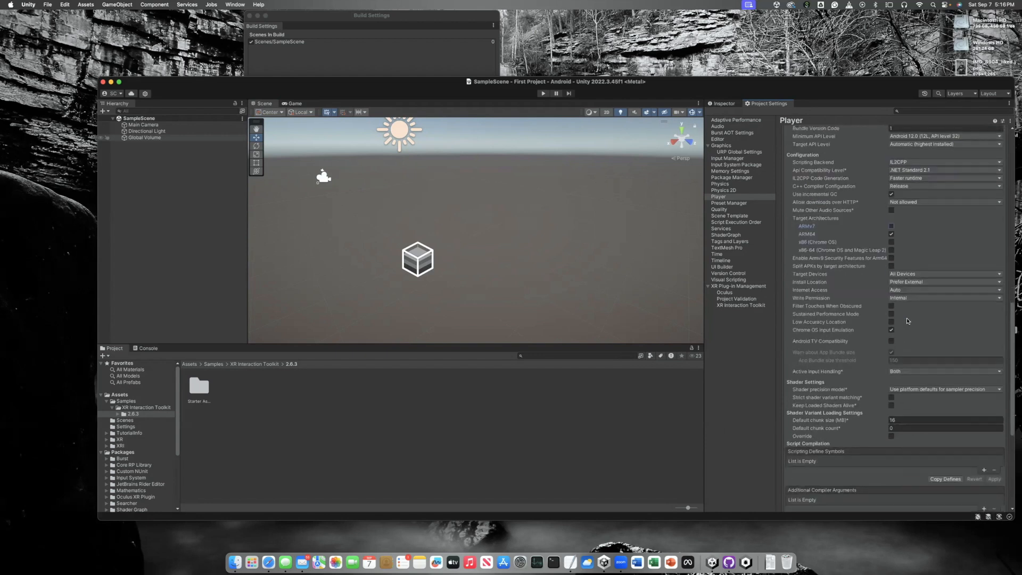
left_click(913, 370)
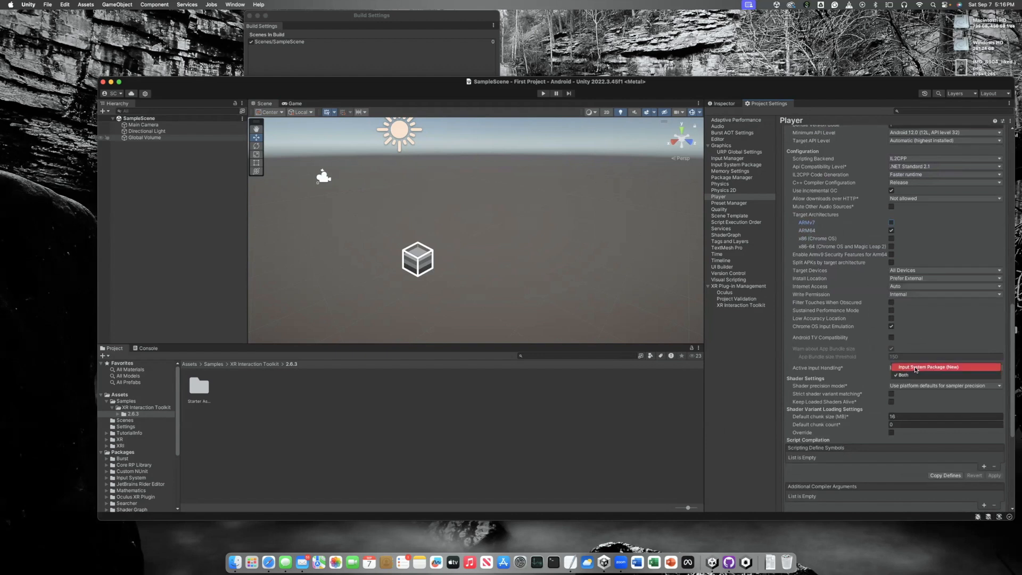
left_click(915, 368)
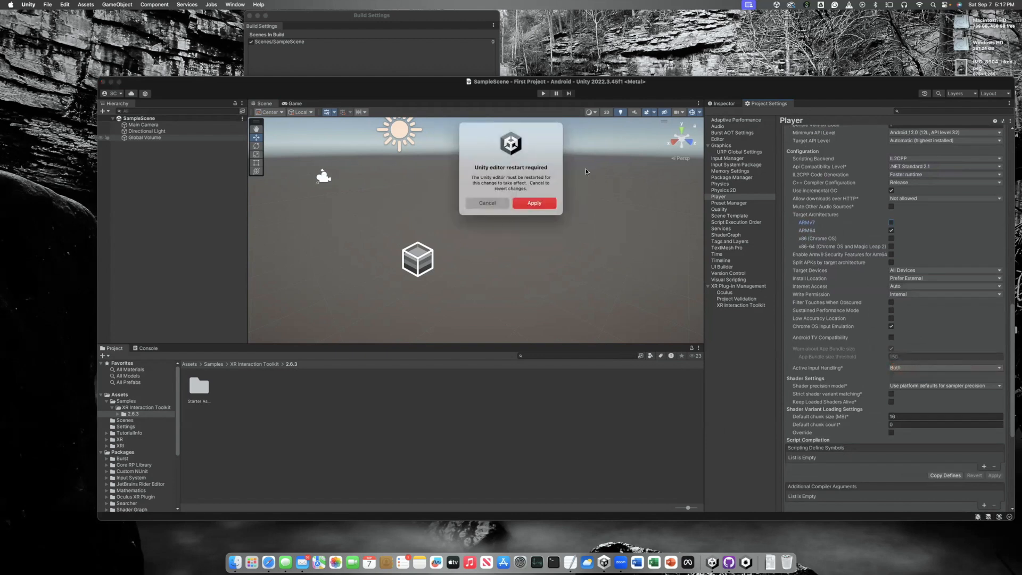
left_click(535, 203)
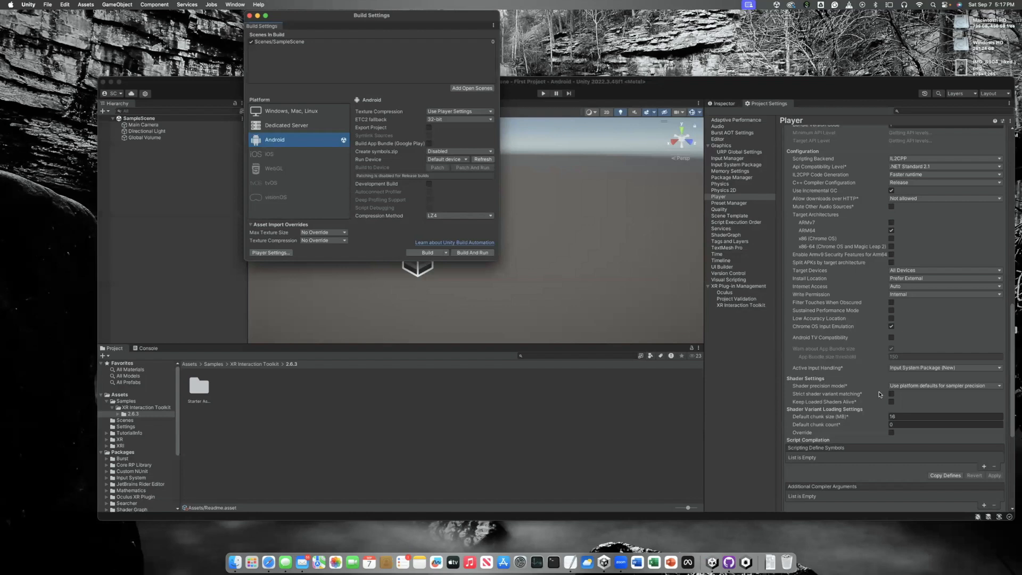
scroll(877, 441, "down", 5)
scroll(781, 369, "up", 6)
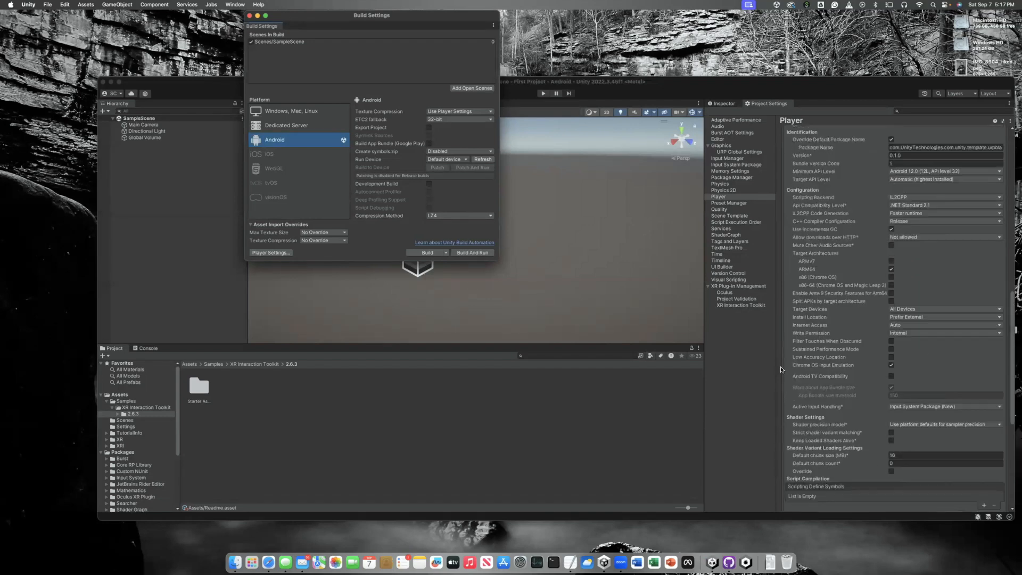
- Open the XR Plug-in Management settings and enable the Oculus plug-in provider for the Android platform
left_click(737, 287)
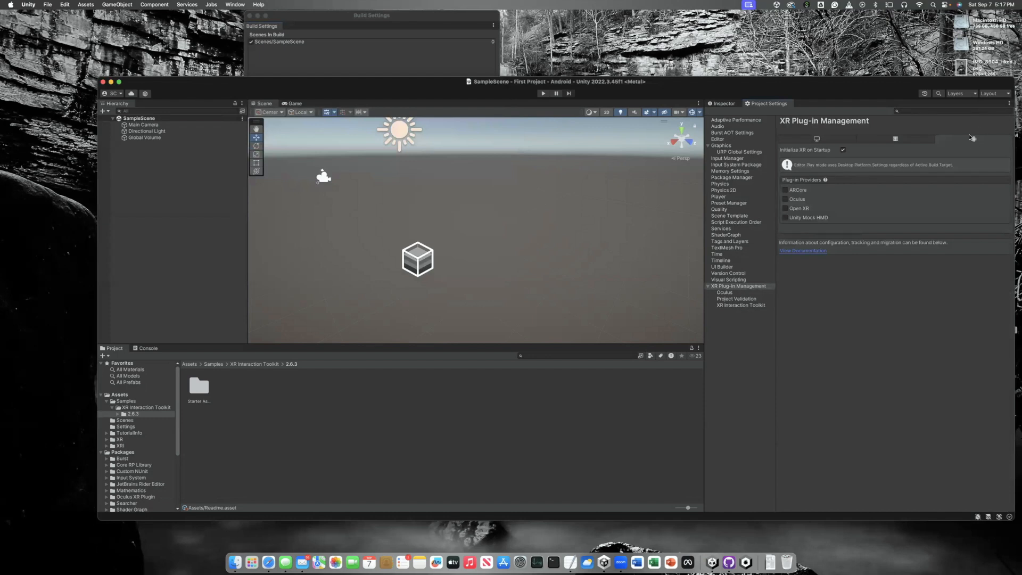
left_click(380, 22)
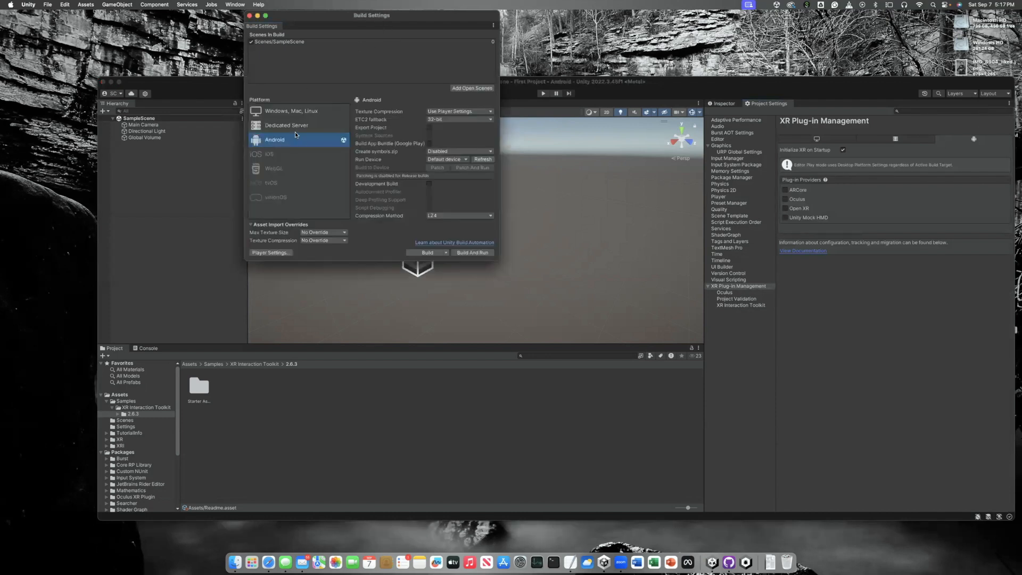
left_click(971, 133)
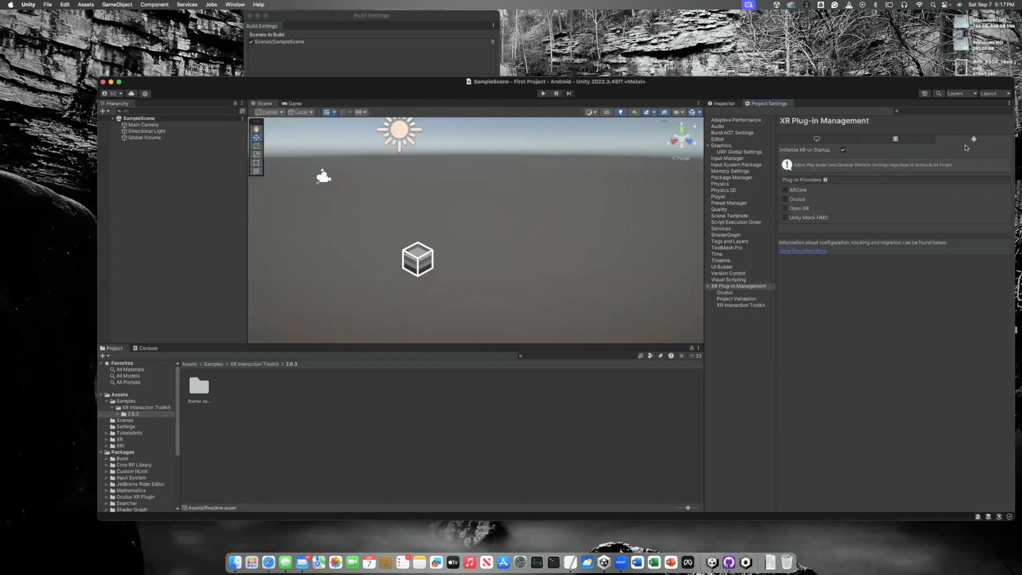
left_click(806, 141)
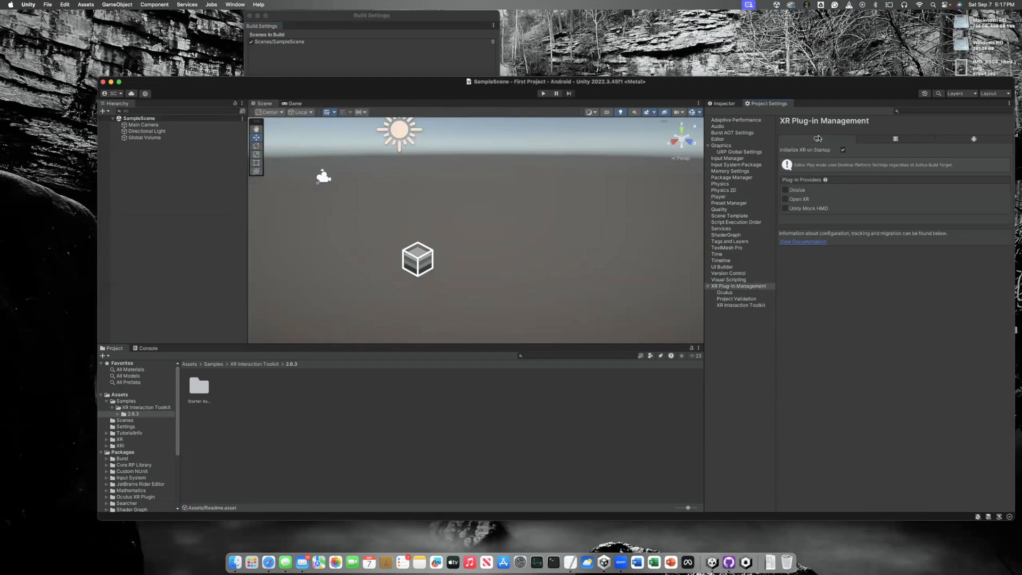
left_click(974, 141)
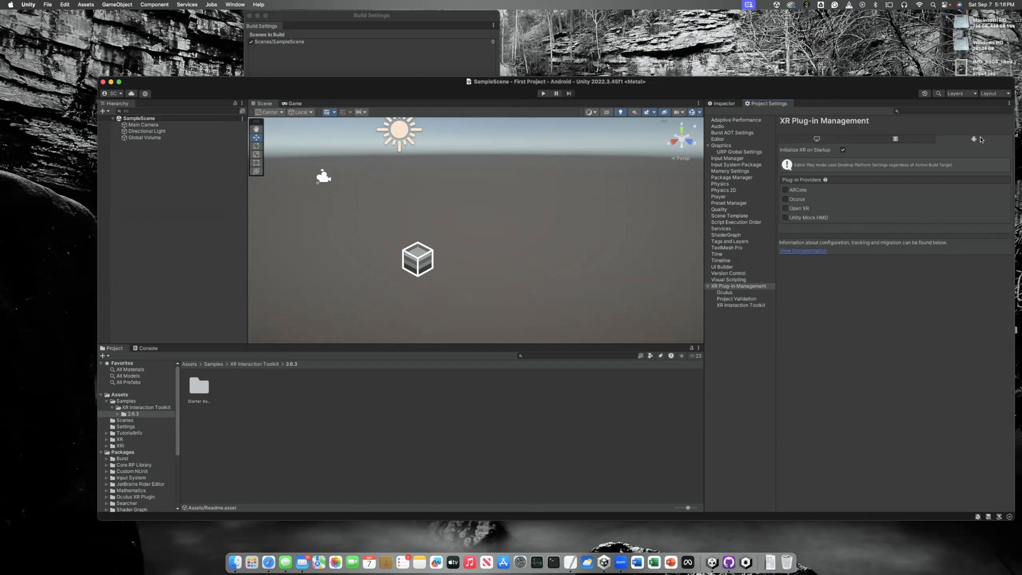
left_click(278, 18)
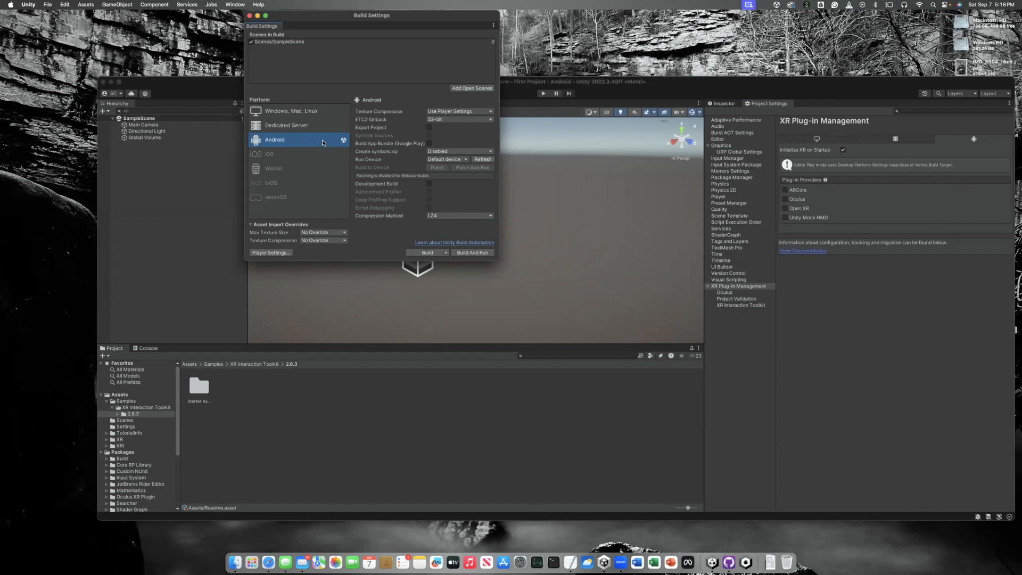
left_click(44, 4)
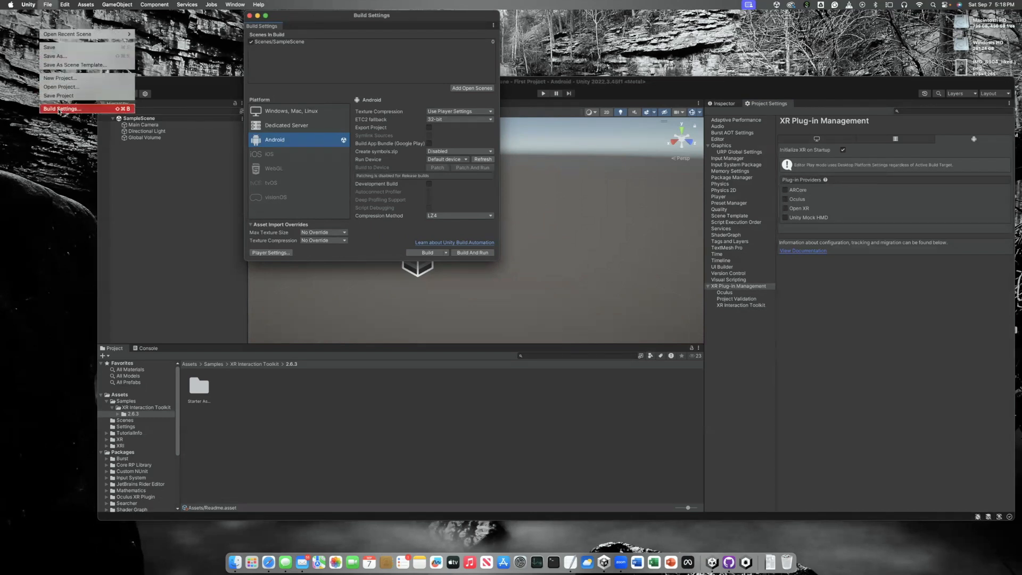
left_click(259, 153)
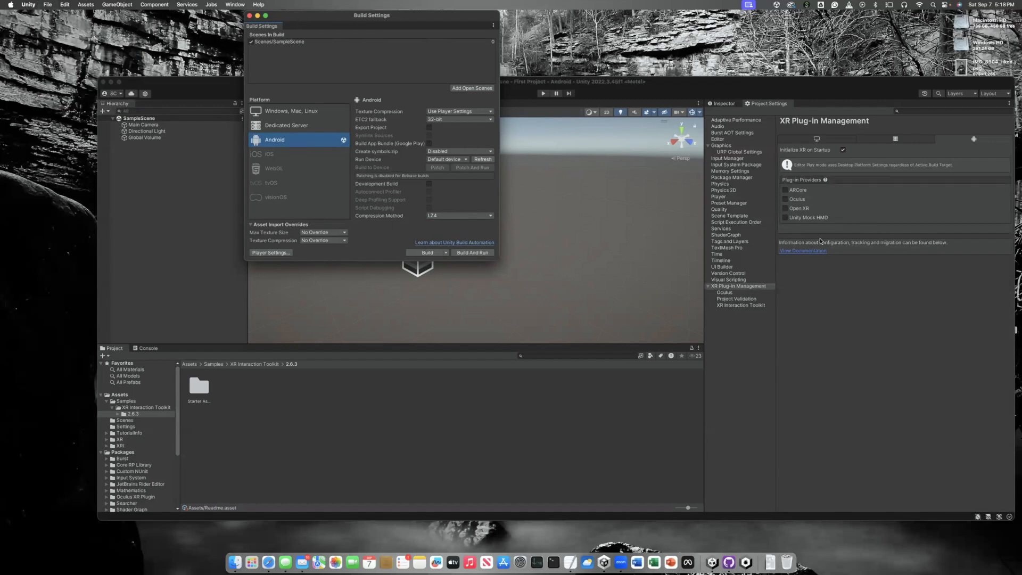
left_click(786, 200)
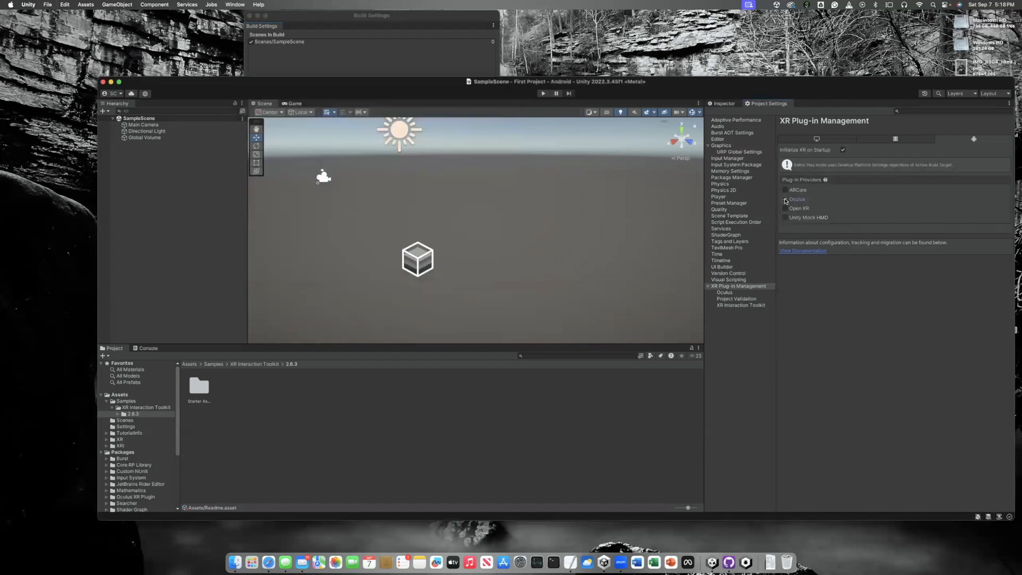
left_click(785, 201)
left_click(744, 287)
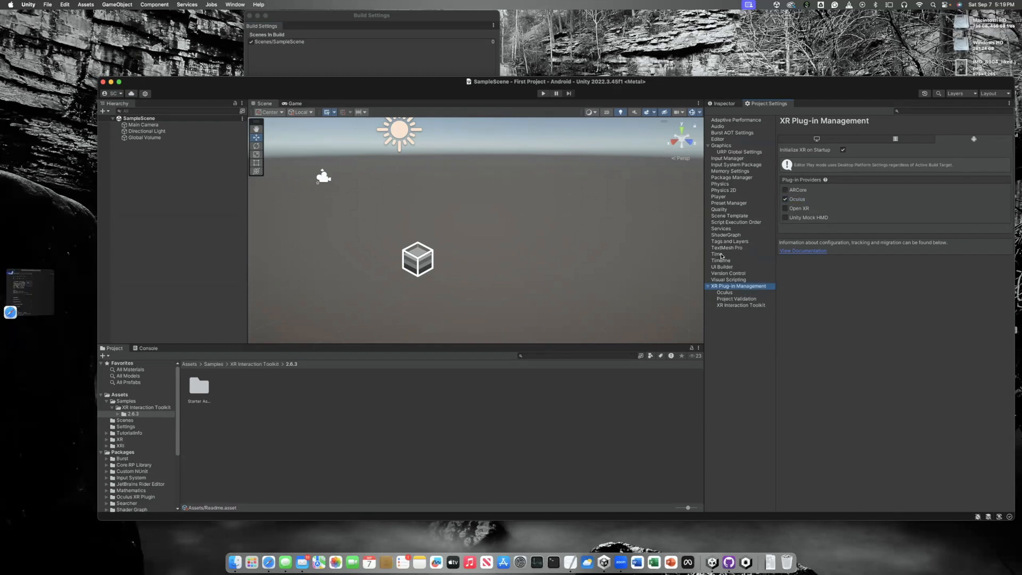
- Open the Time settings of the project and set the Fixed Timestep to 0.08333333
left_click(720, 255)
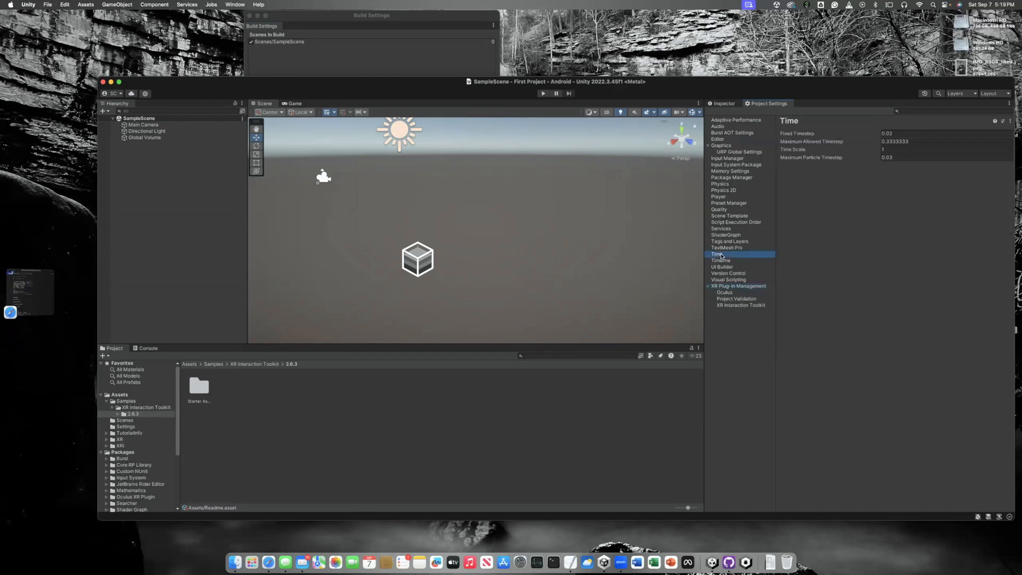
left_click(898, 134)
type("0")
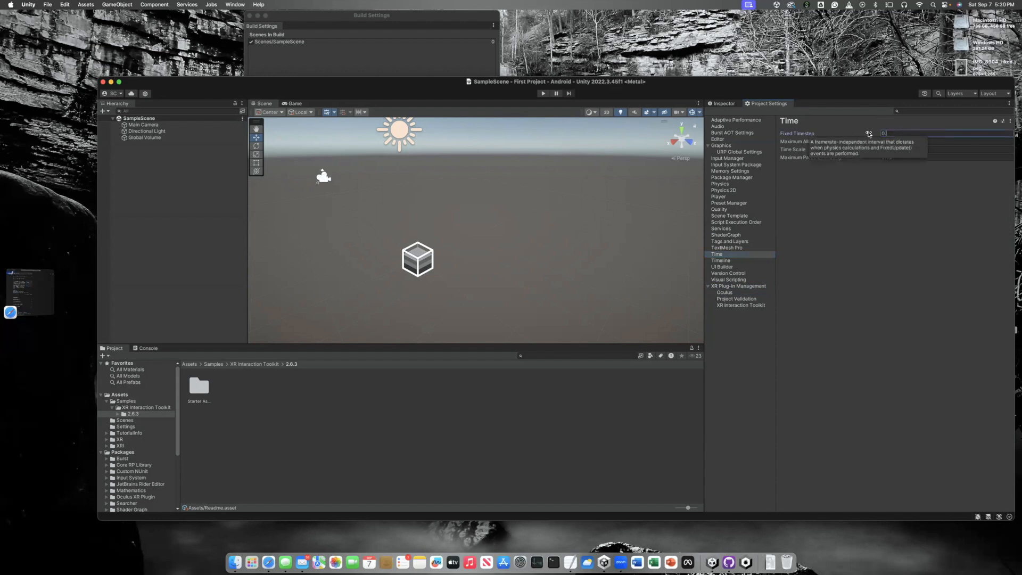
type(".08333333")
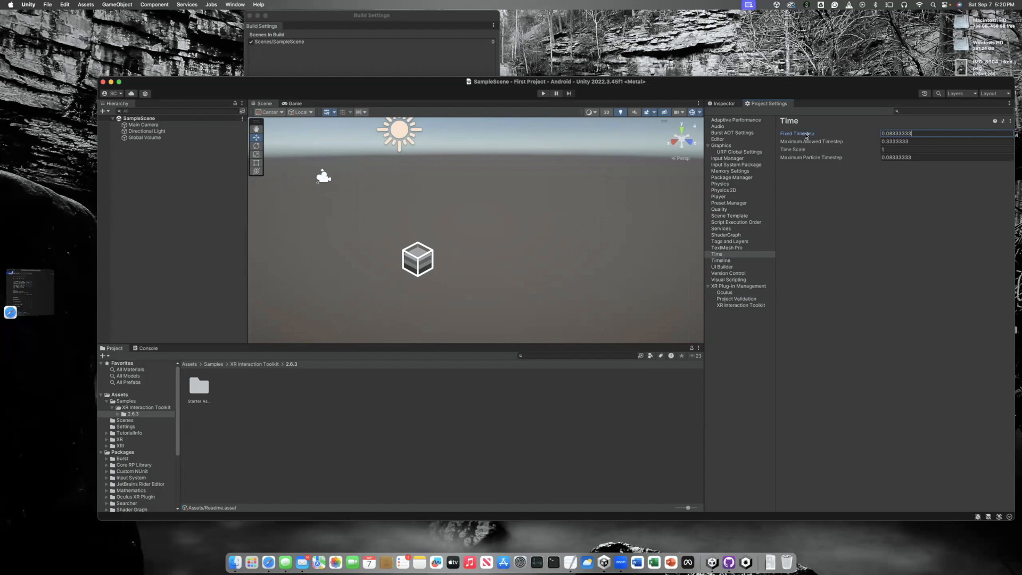
mouse_move(813, 135)
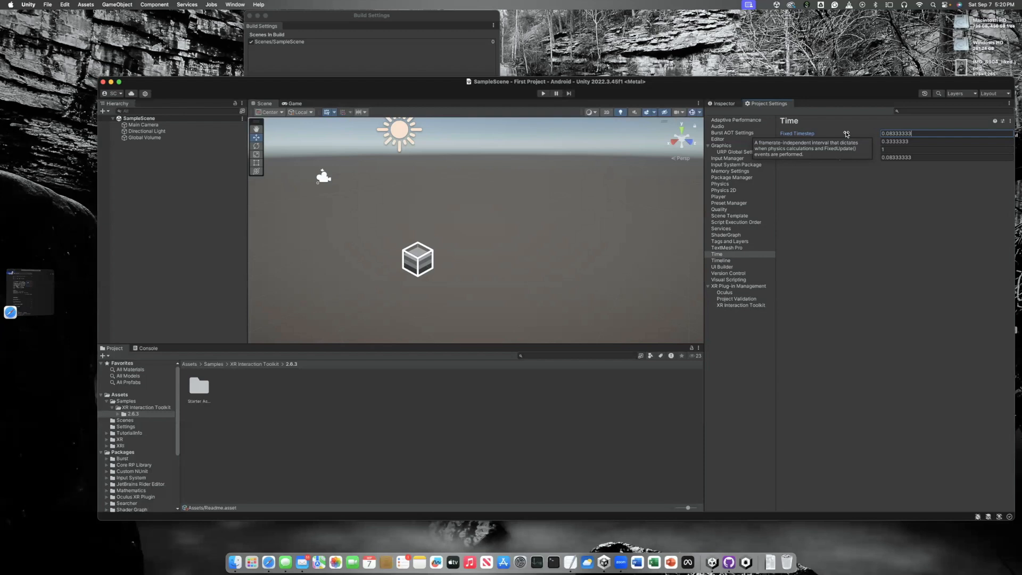
- Work out the timestep in Calculator, return to Unity and correct the Fixed Timestep to 0.008333333
left_click_drag(923, 132, 866, 132)
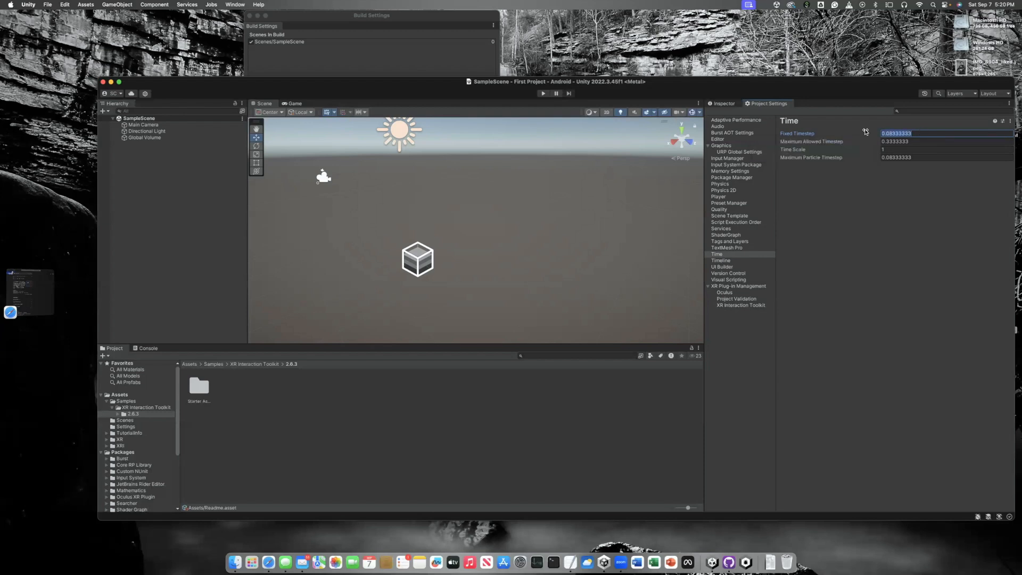
left_click(248, 558)
scroll(477, 358, "left", 3)
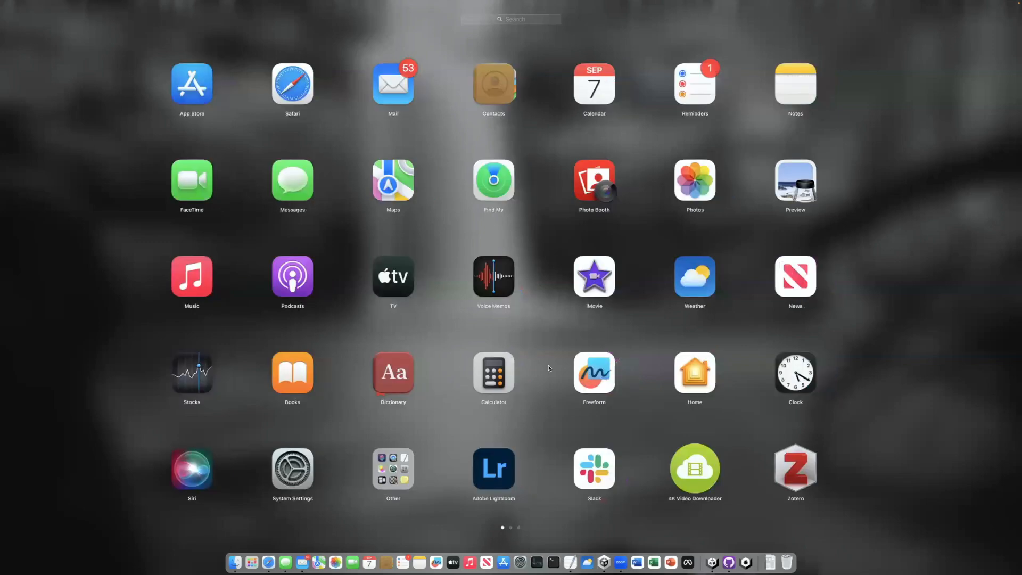
left_click(531, 370)
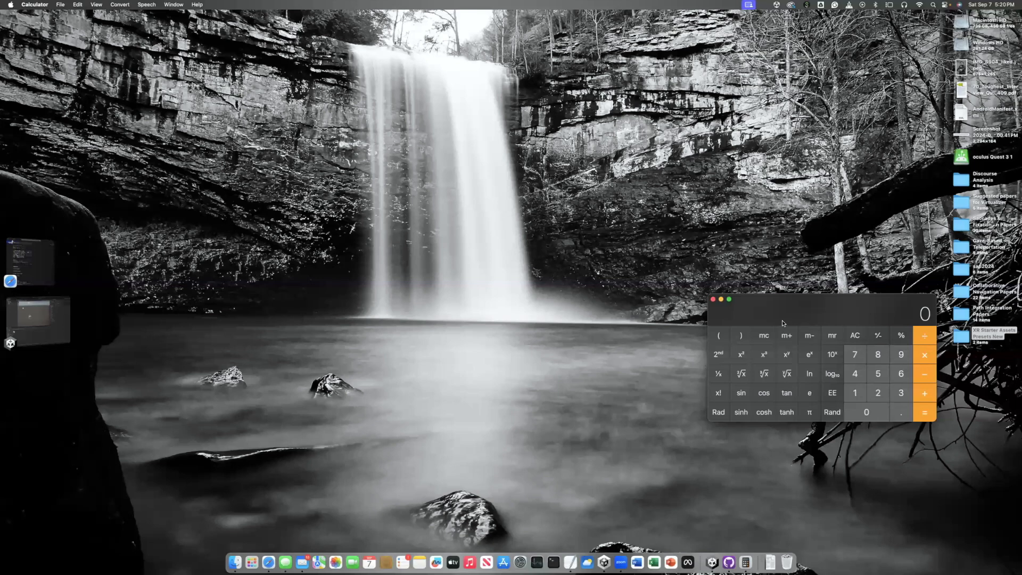
type("0.0083333333333333")
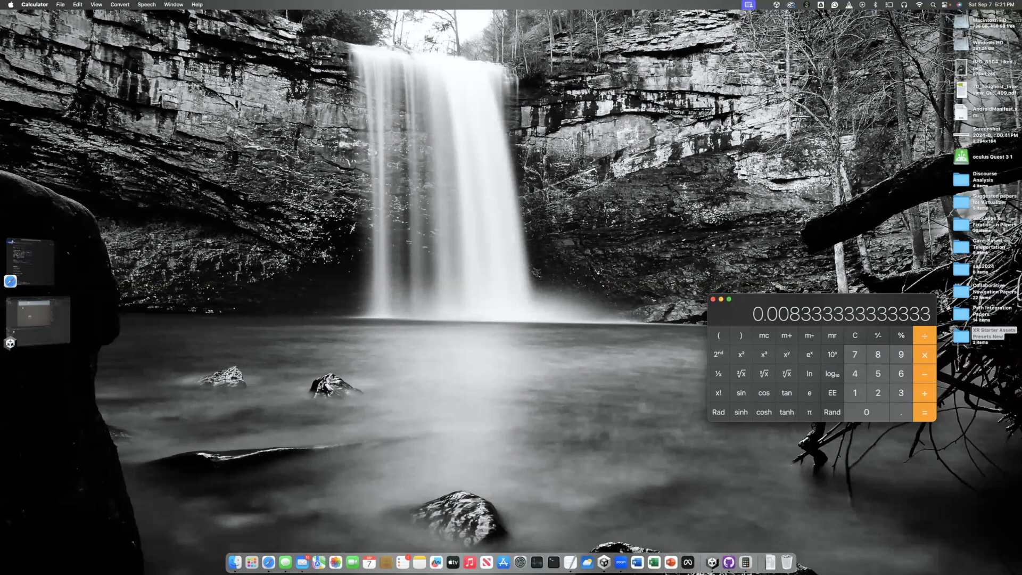
key("super+Tab")
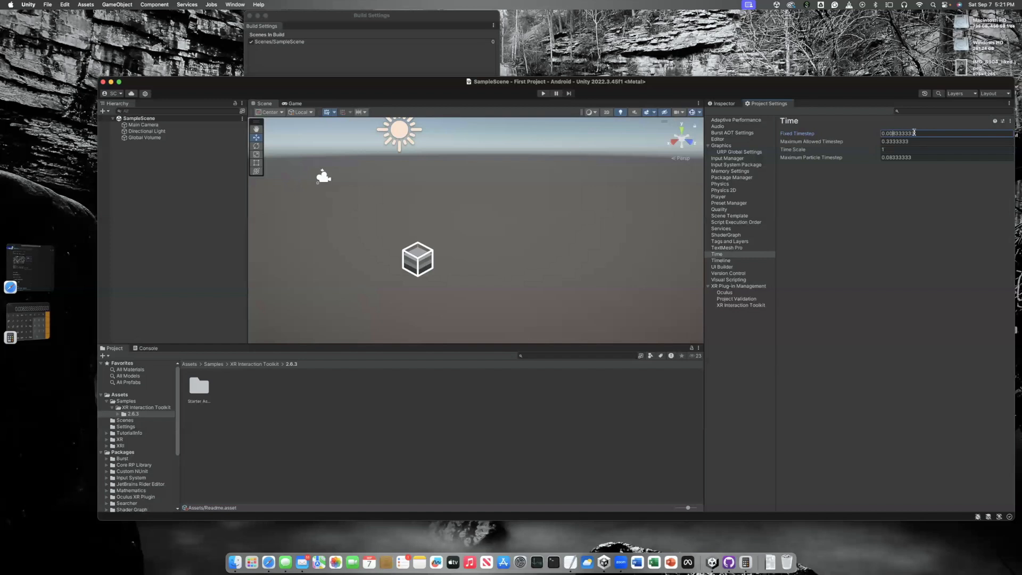
- Open Project Validation under XR Plug-in Management and apply Fix All to the Android validation issues
left_click(718, 209)
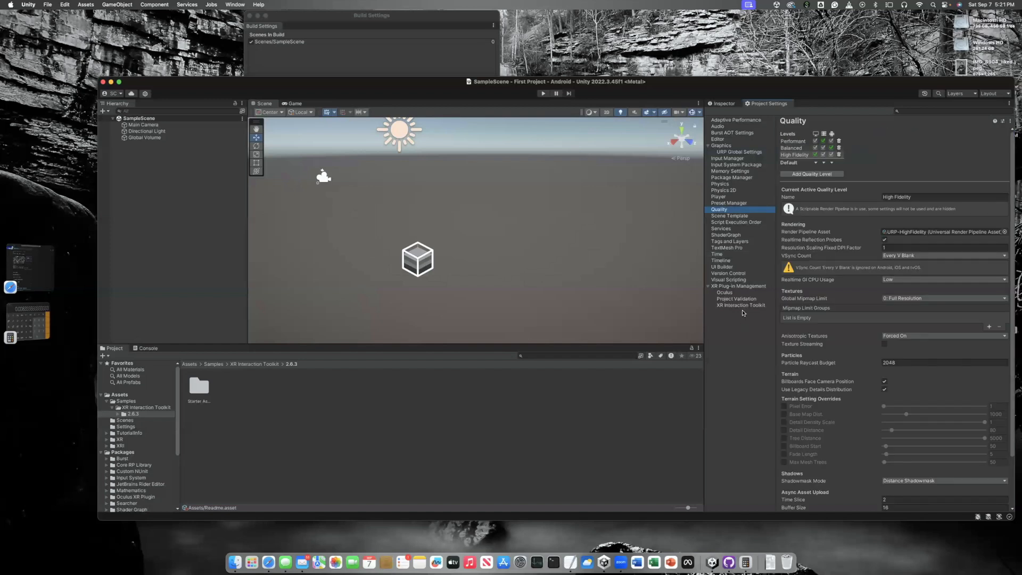
left_click(742, 301)
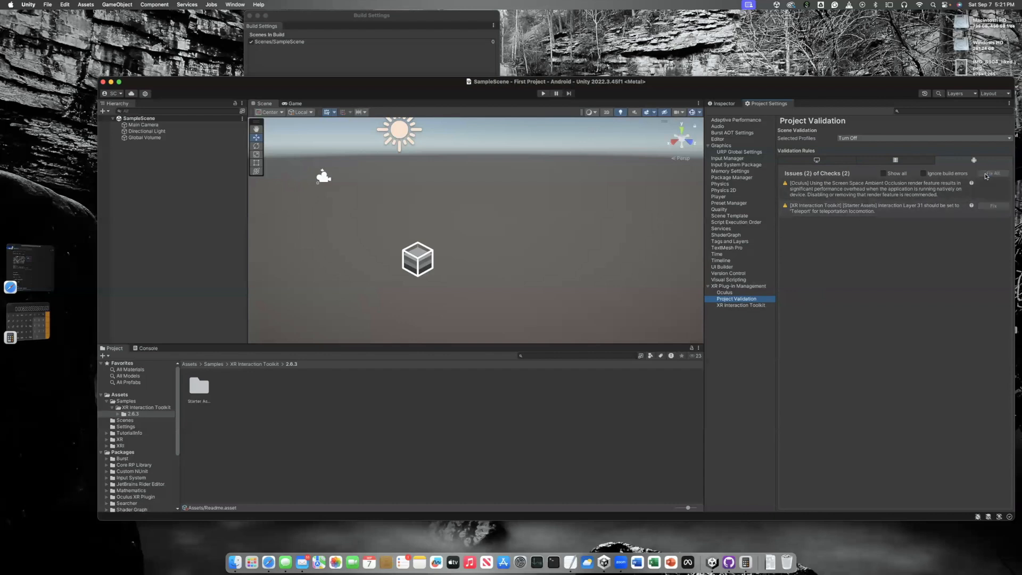
left_click(985, 174)
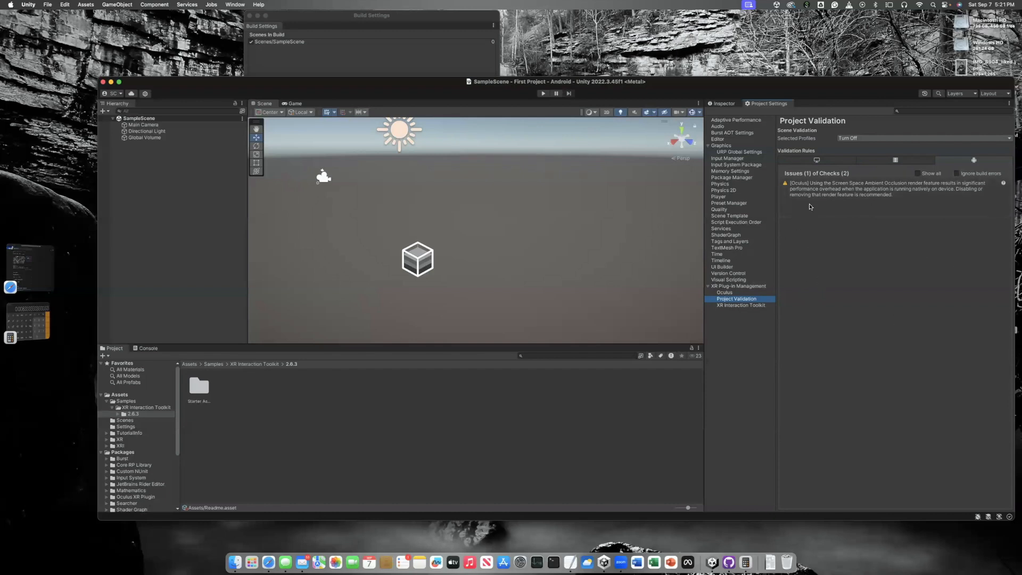
left_click(730, 306)
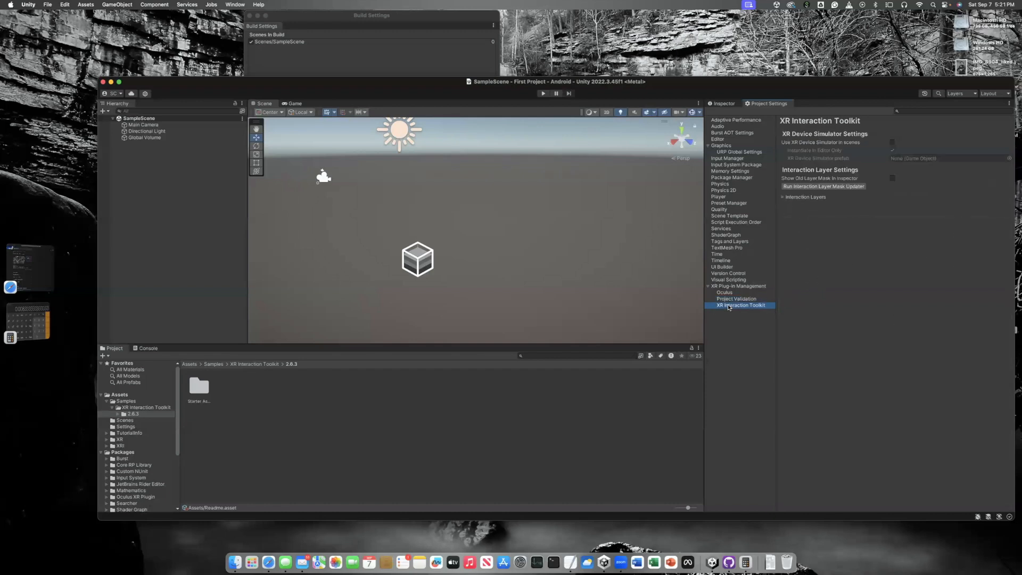
left_click(729, 300)
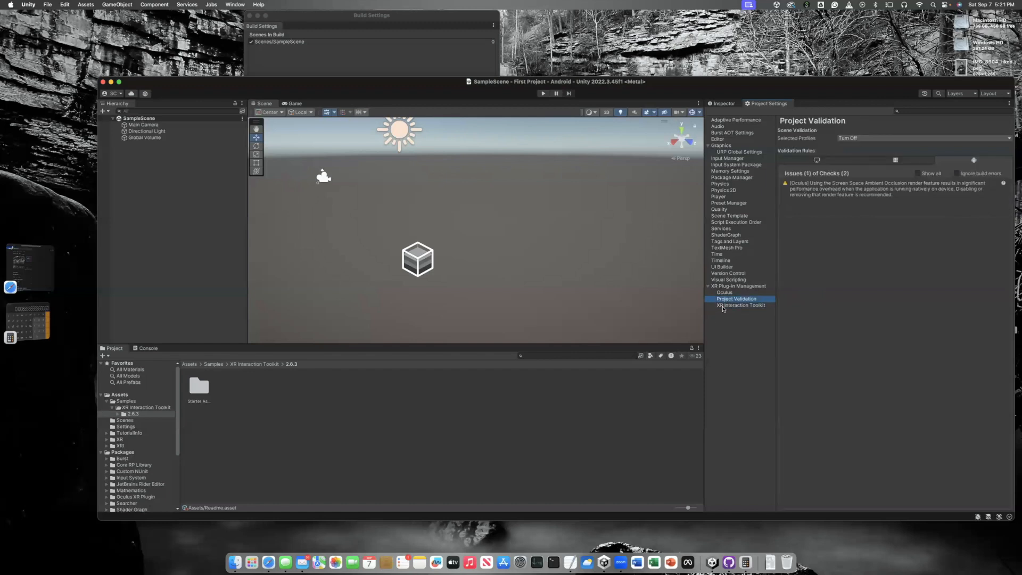
- Add an XR Origin (VR) object to the root of SampleScene
left_click(160, 174)
right_click(132, 155)
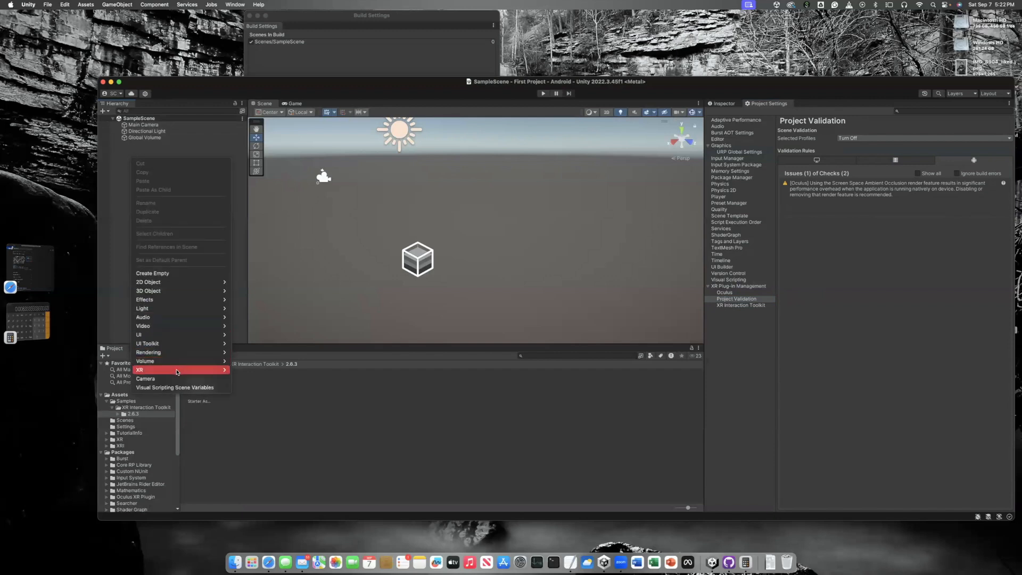
mouse_move(171, 372)
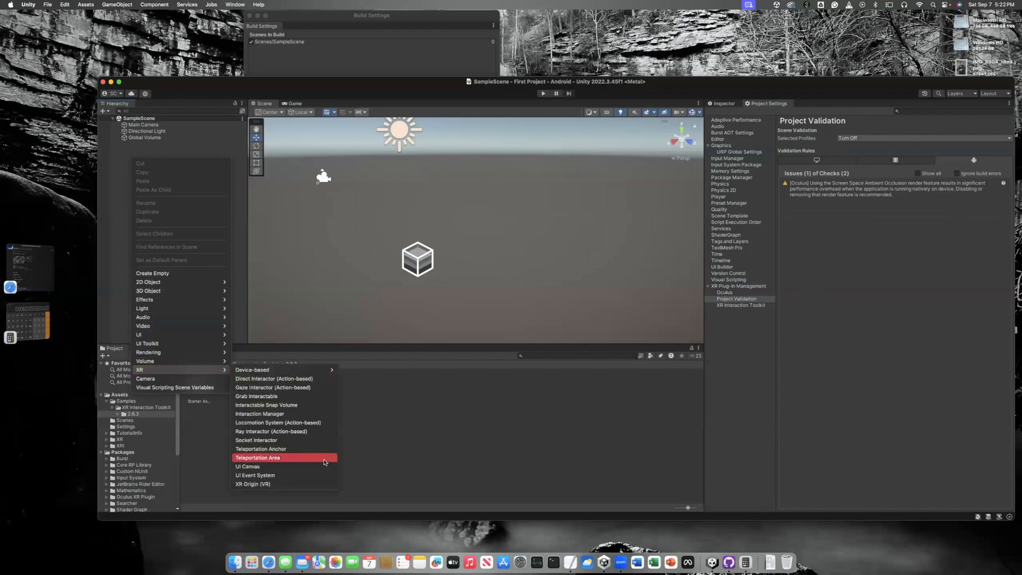
left_click(264, 485)
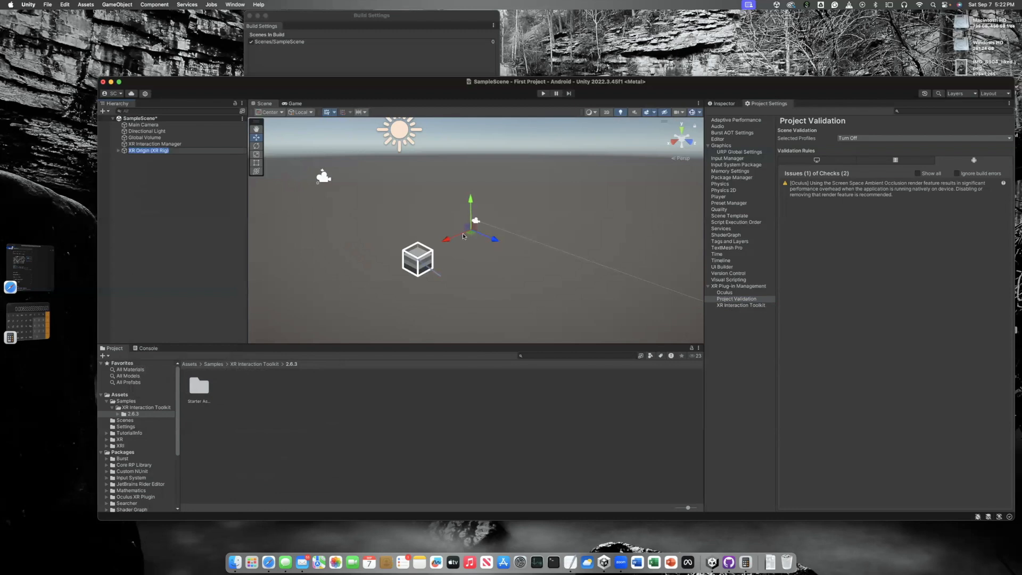
- Expand the XR Origin and its Camera Offset, and examine the components of the Main Camera and the controllers inside it
left_click(118, 151)
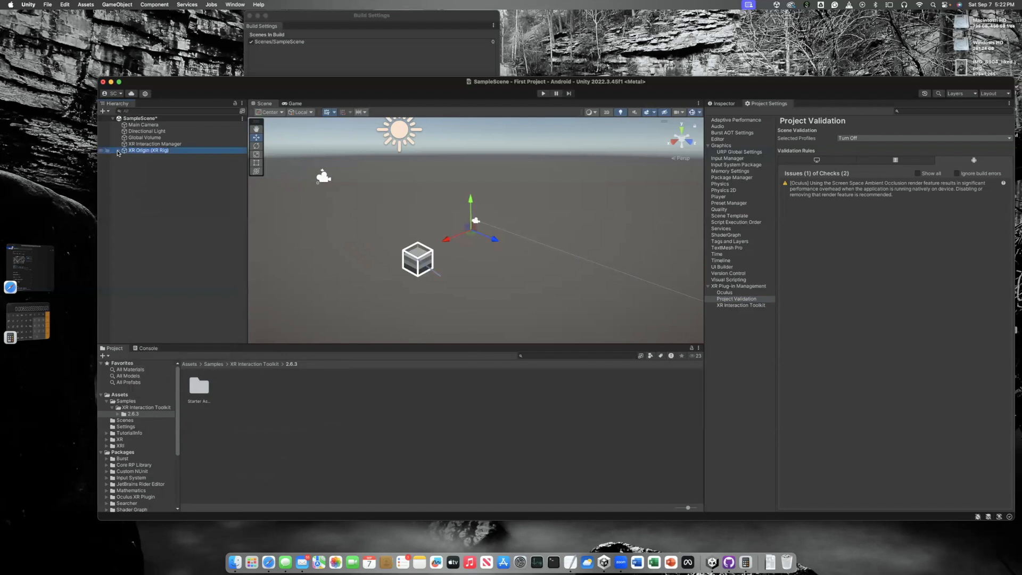
left_click(118, 151)
left_click(124, 157)
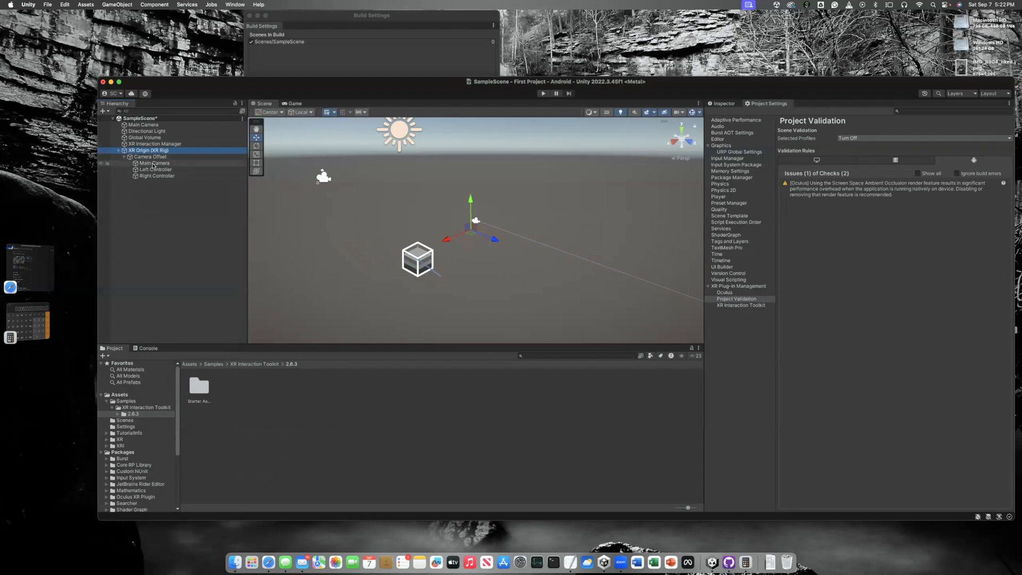
left_click(151, 164)
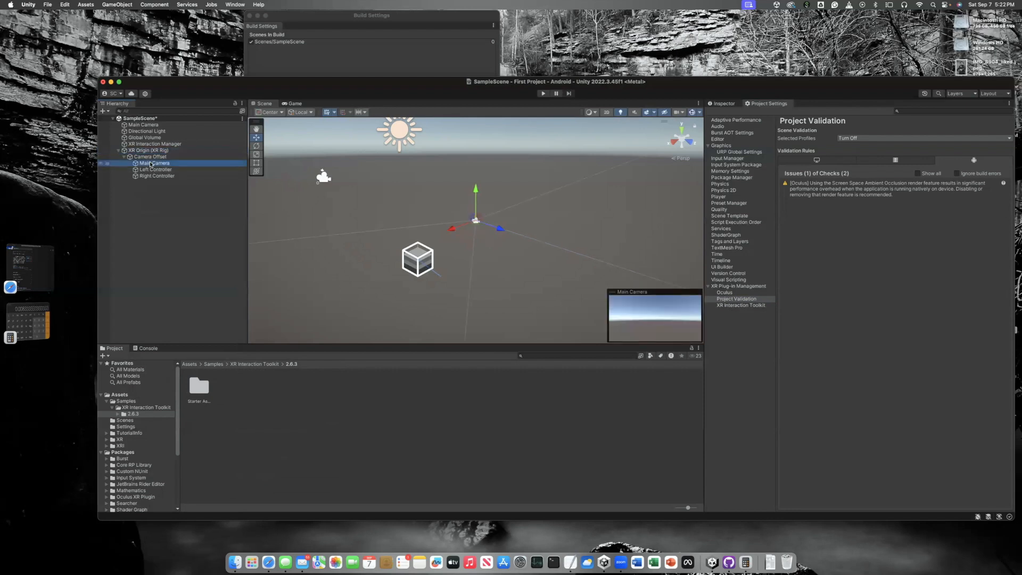
left_click(153, 169)
left_click(156, 175)
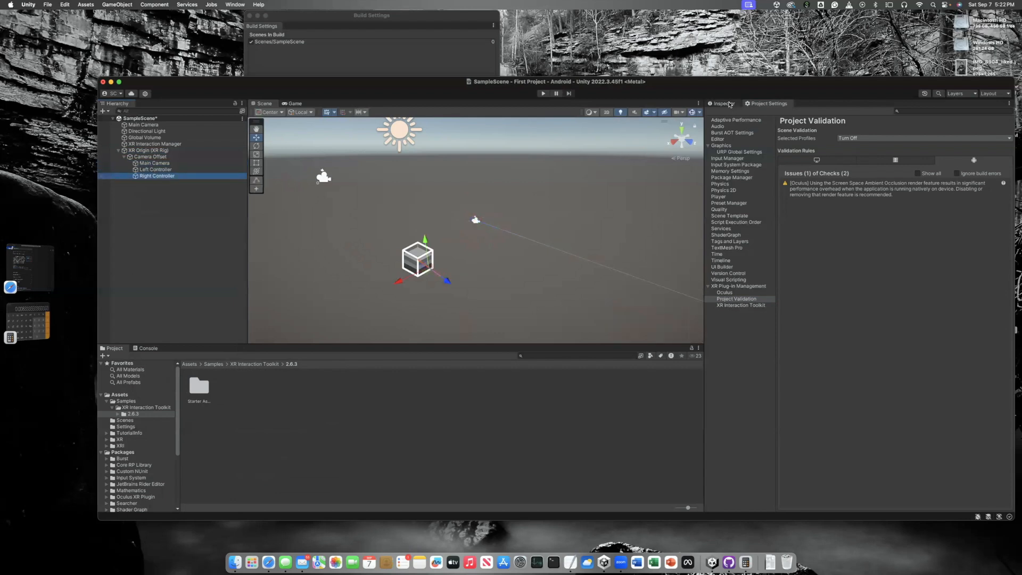
left_click(724, 104)
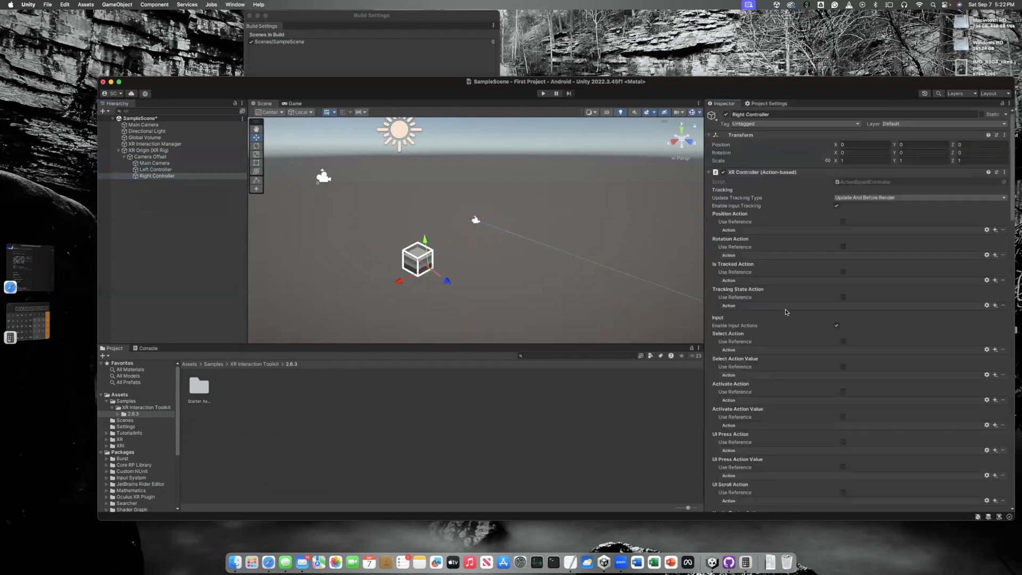
left_click(156, 163)
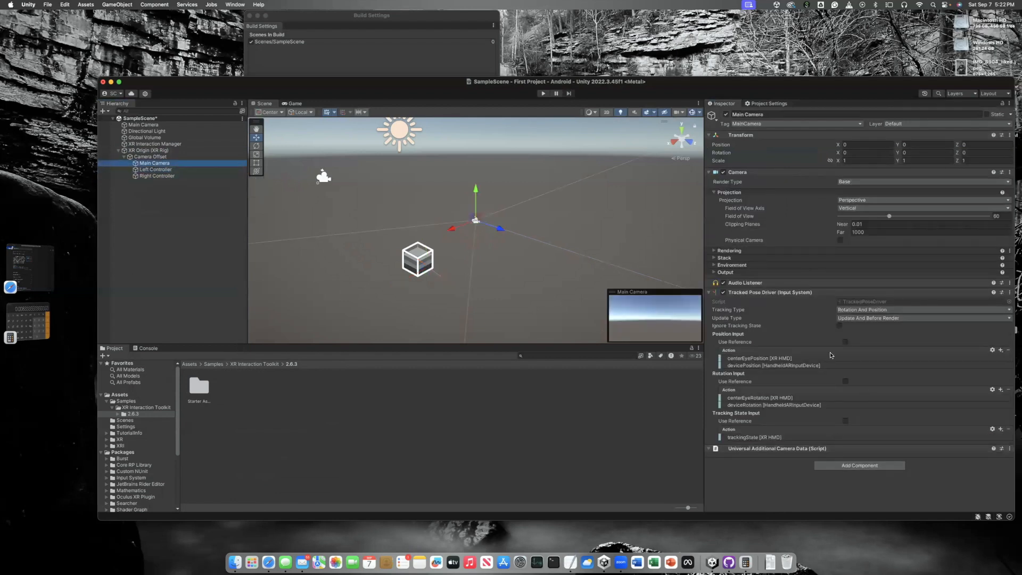
- Apply the XRI Default Left Controller preset to the XR Controller component of the Left Controller
left_click(156, 169)
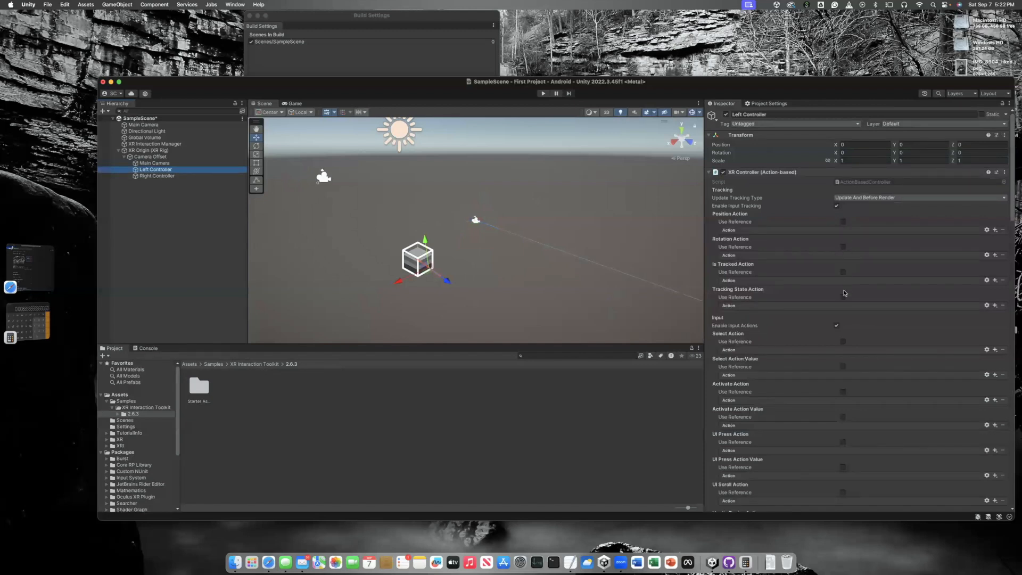
left_click(844, 222)
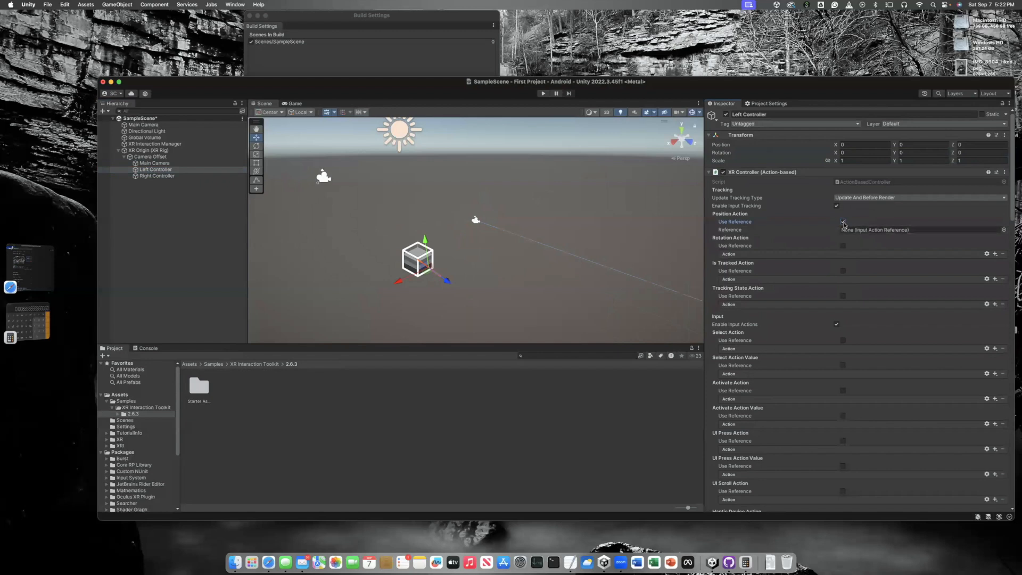
left_click(844, 221)
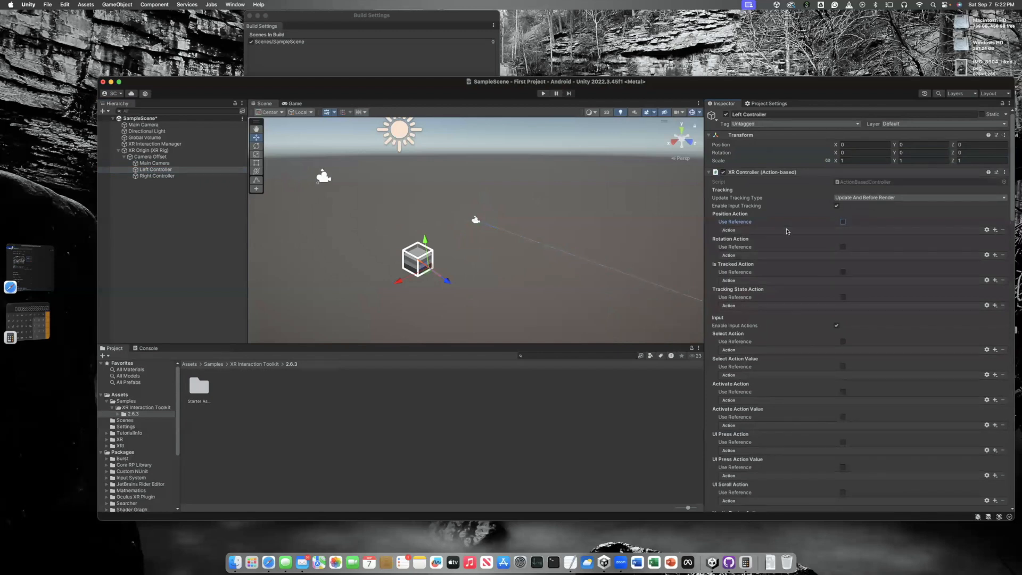
left_click(997, 173)
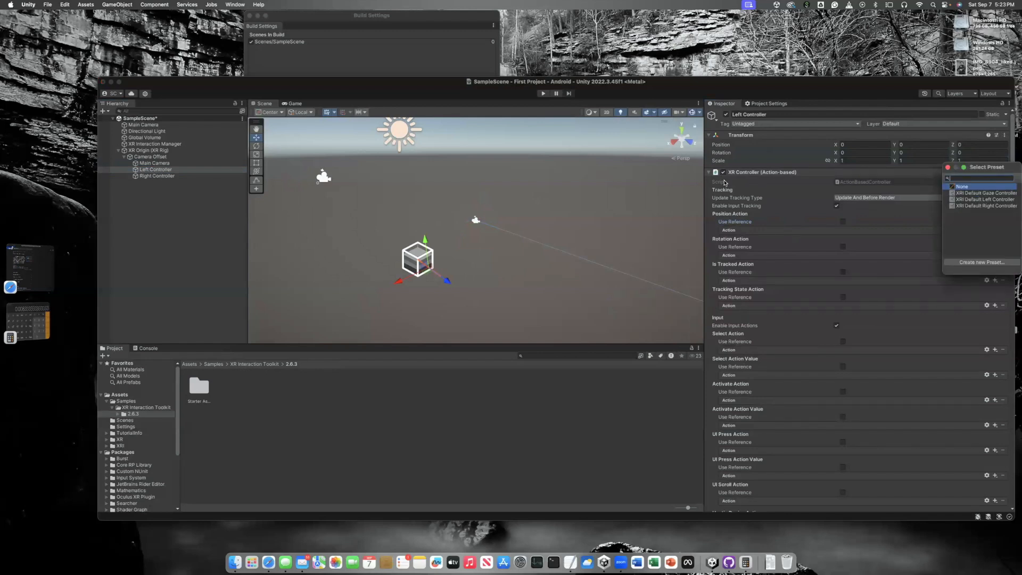
left_click(984, 199)
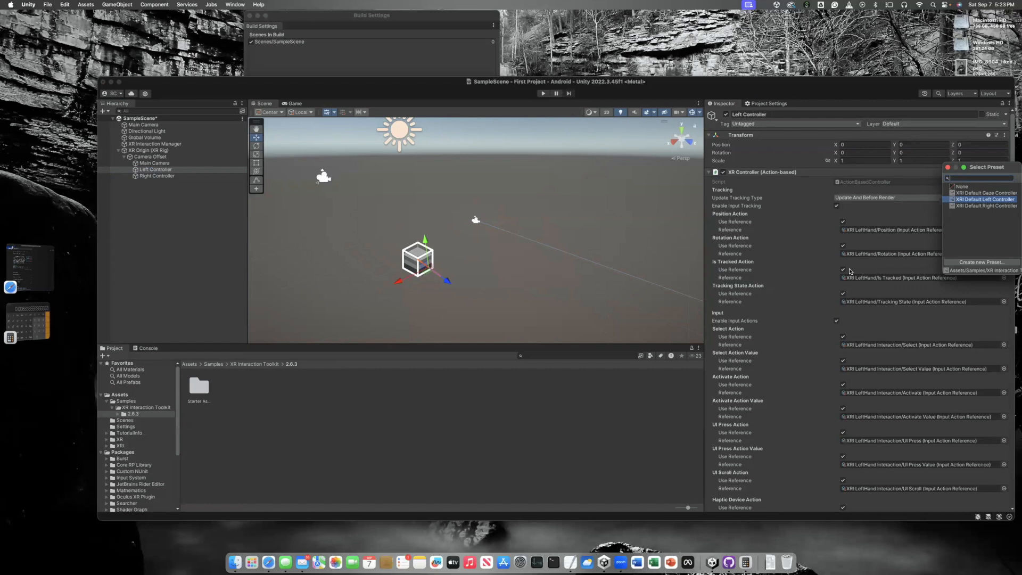
left_click(948, 168)
- Apply the XRI Default Right Controller preset to the XR Controller component of the Right Controller
left_click(157, 176)
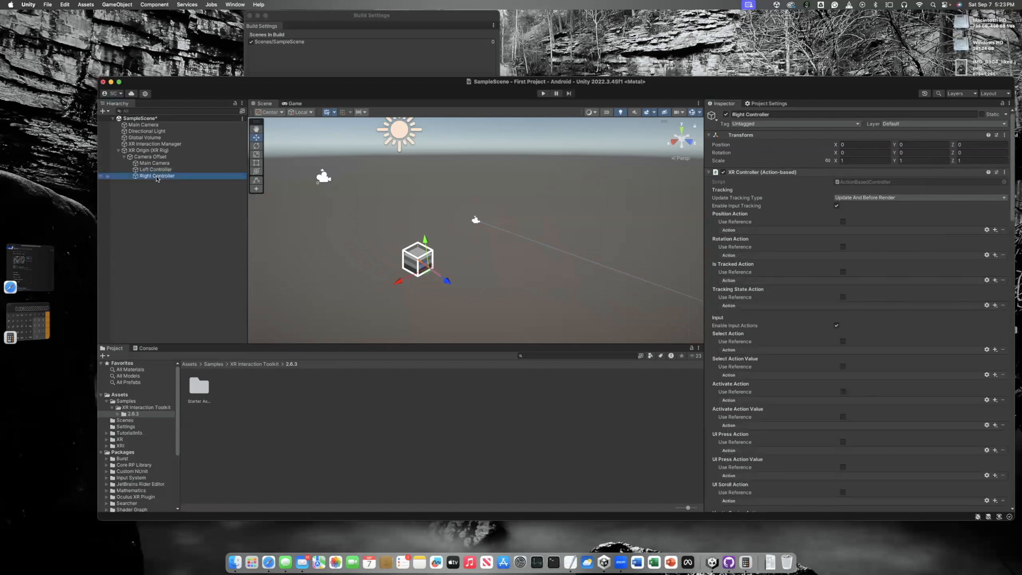
left_click(996, 173)
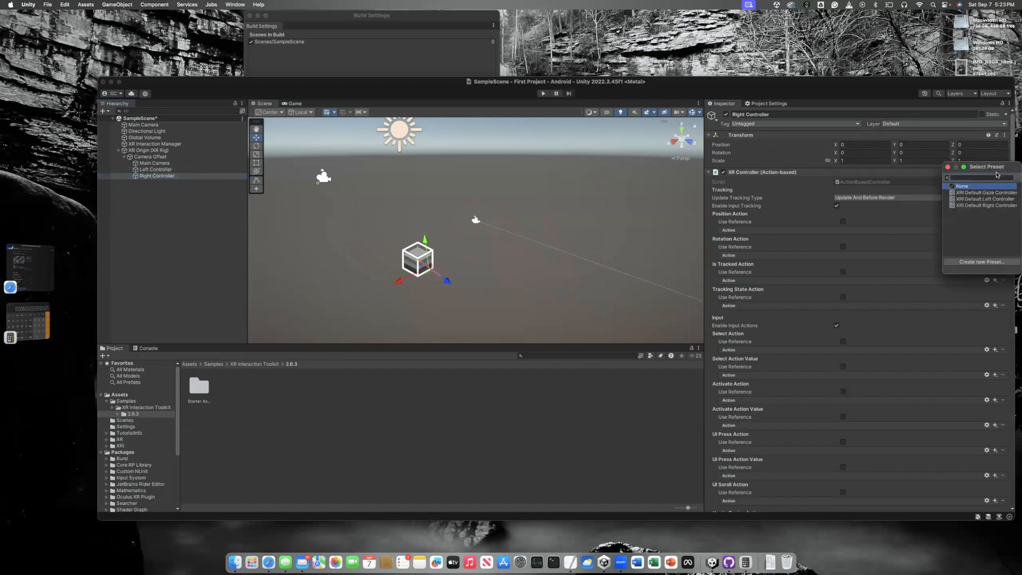
left_click(972, 206)
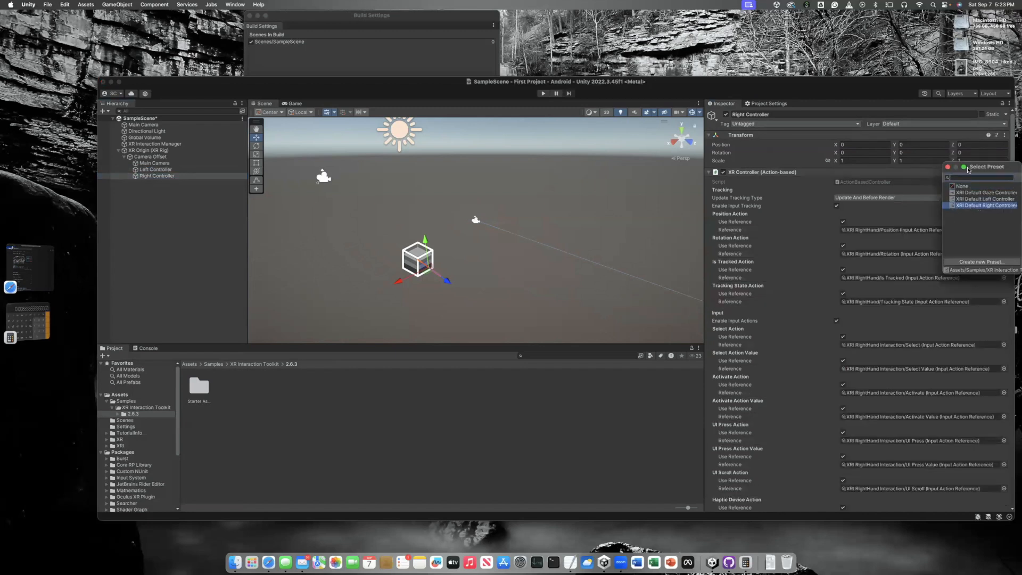
left_click(947, 167)
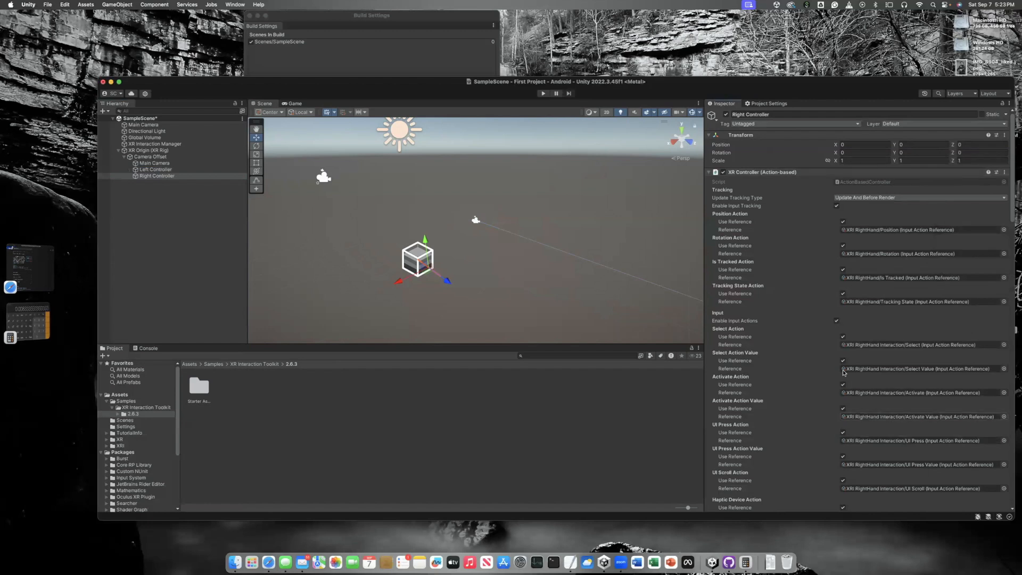
- Reset the position of the XR Origin (XR Rig) to 0, 0, 0
left_click(154, 164)
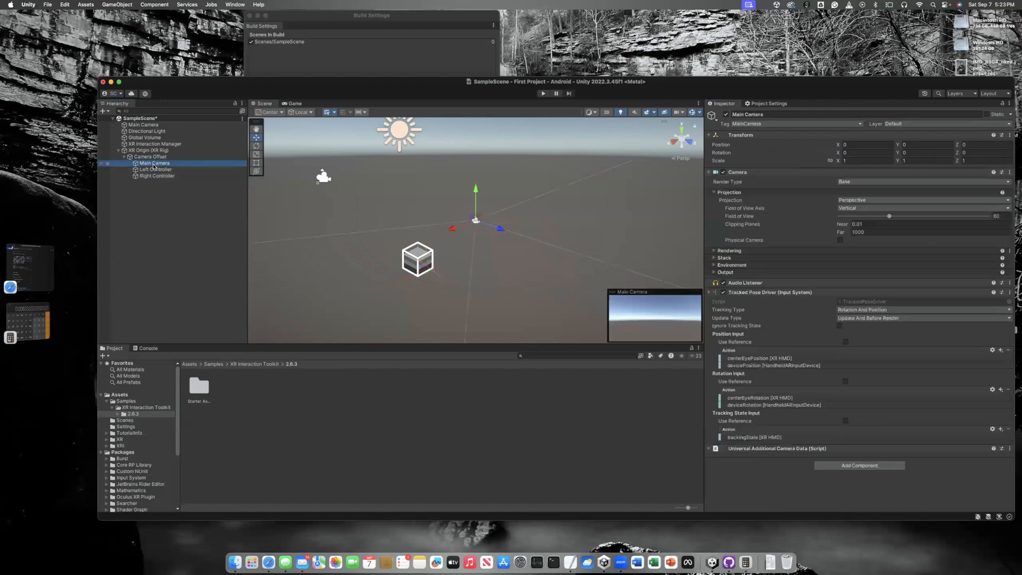
left_click(155, 151)
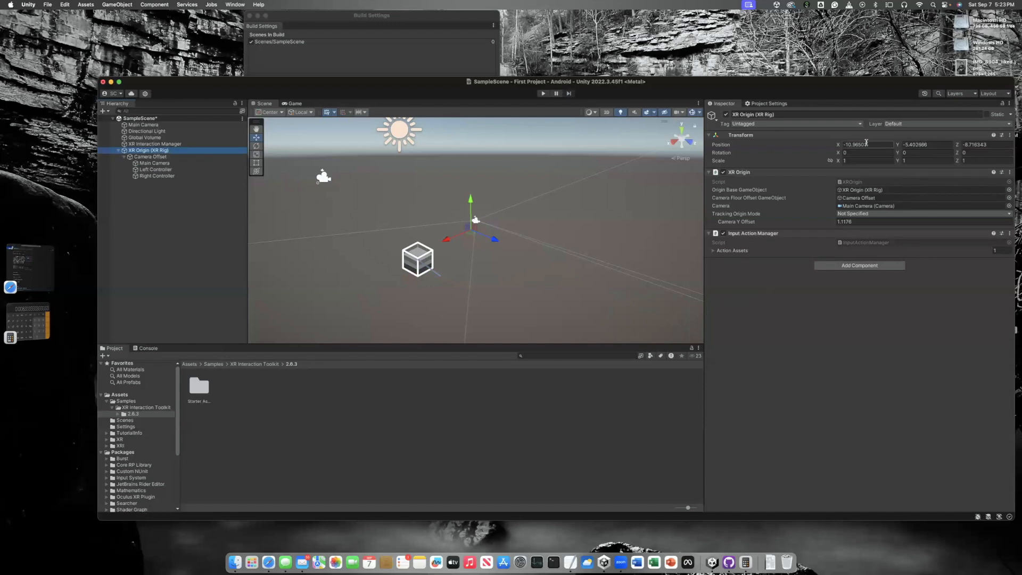
left_click(1010, 136)
left_click(957, 147)
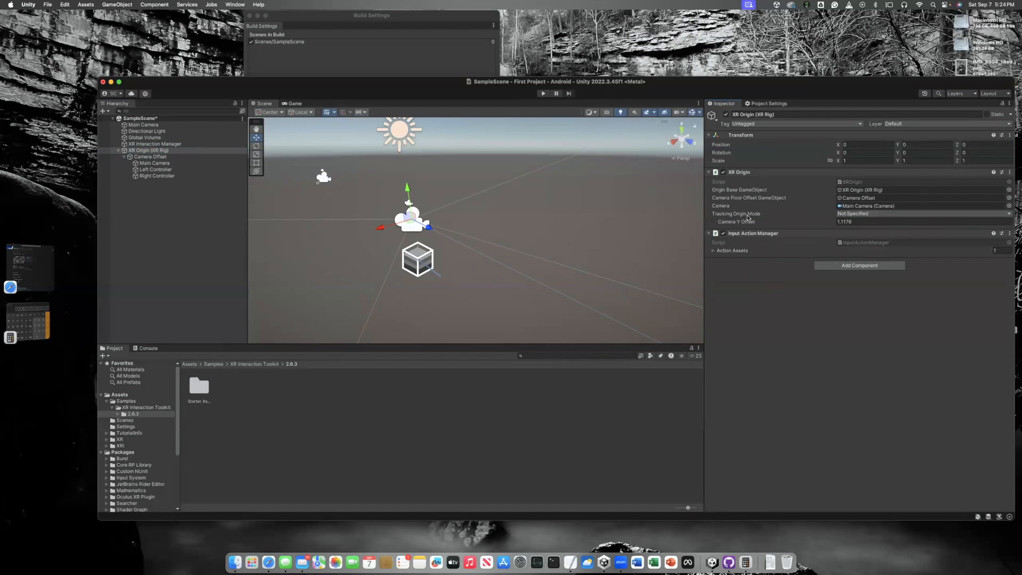
- Set the Tracking Origin Mode of the XR Origin component to Floor
left_click(874, 216)
left_click(854, 235)
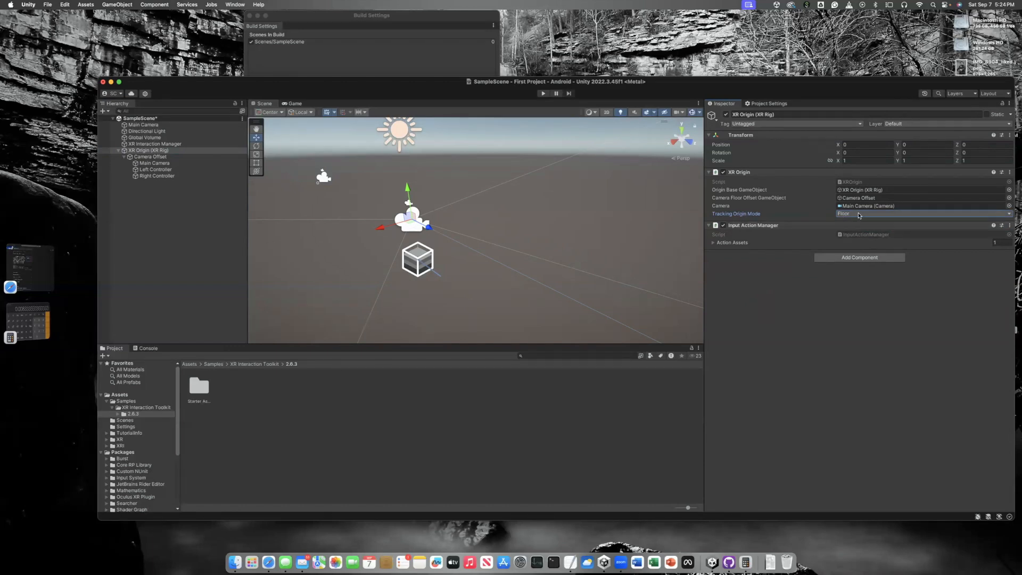
left_click(858, 215)
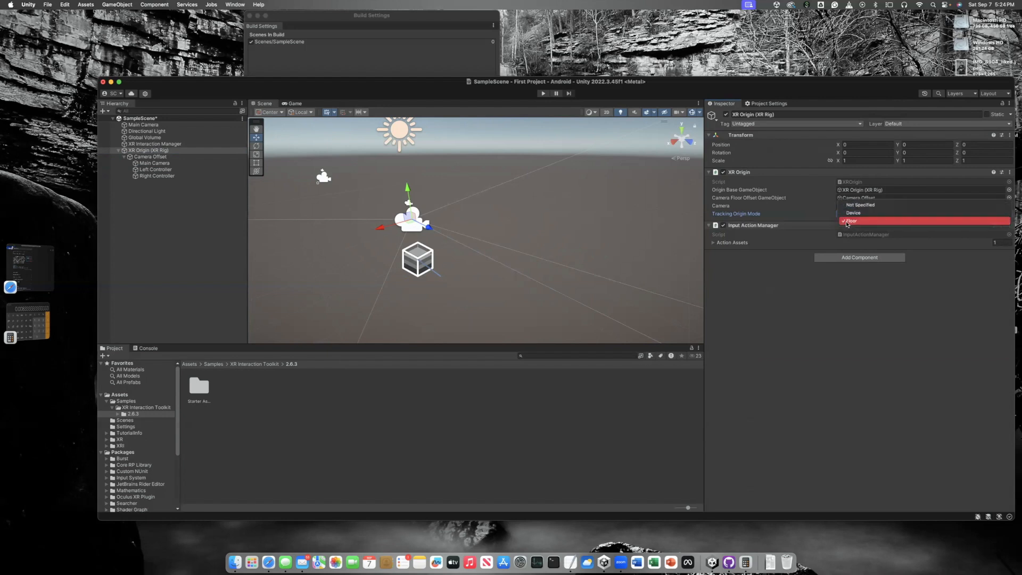
left_click(799, 337)
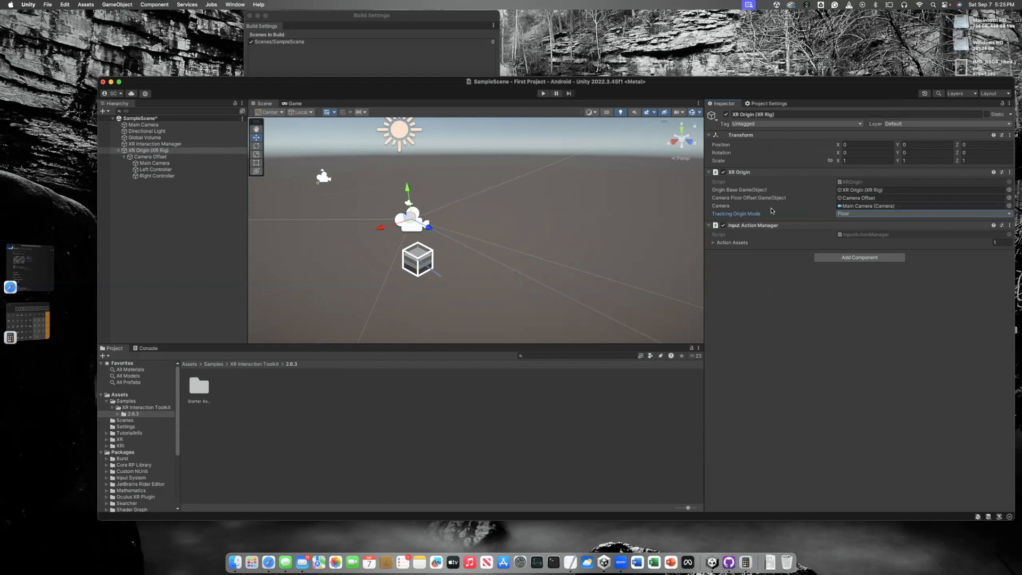
- Delete the original Main Camera at the scene root, keeping the one under the XR Origin's Camera Offset
left_click(150, 157)
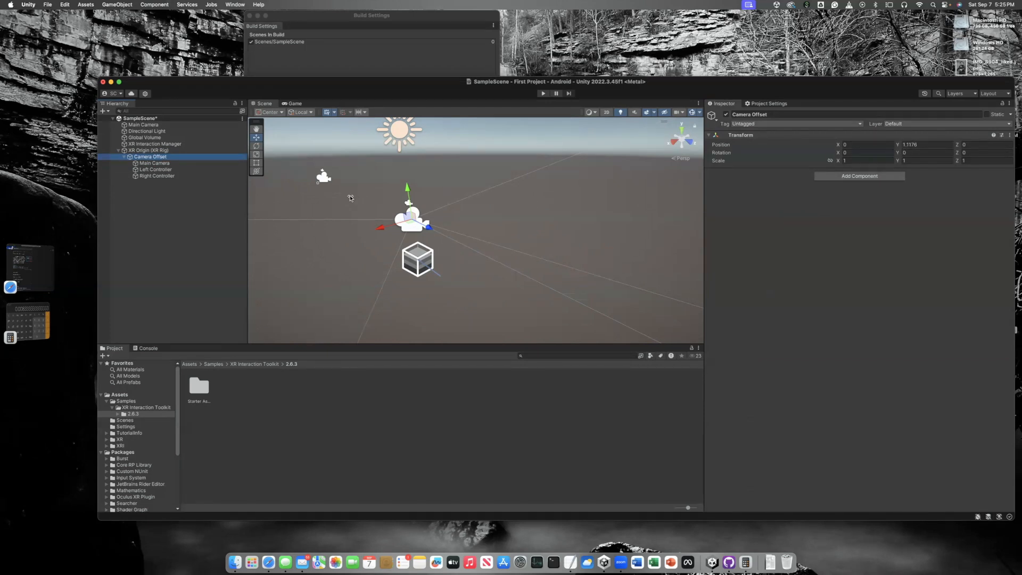
left_click(142, 125)
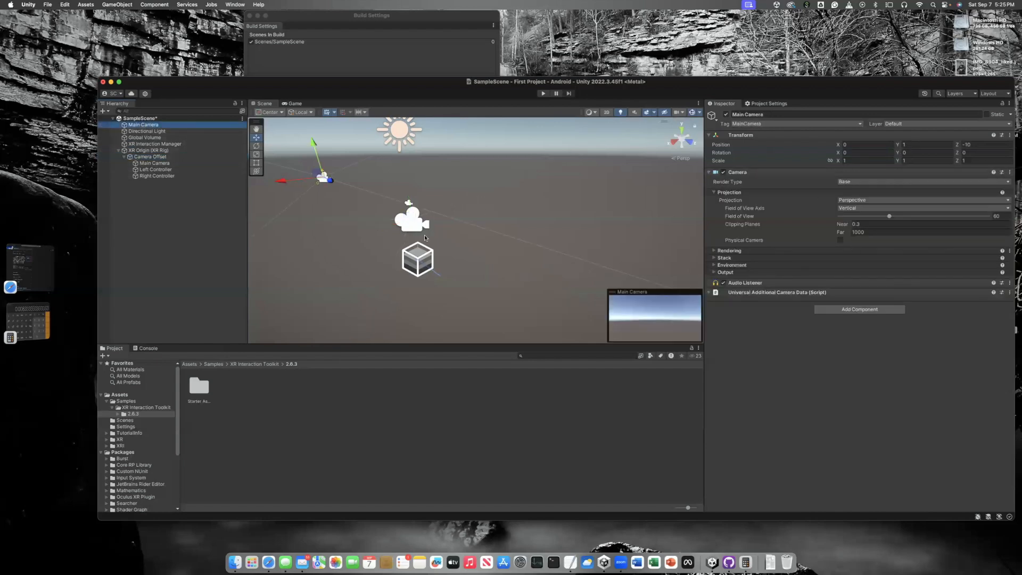
right_click(137, 124)
left_click(157, 186)
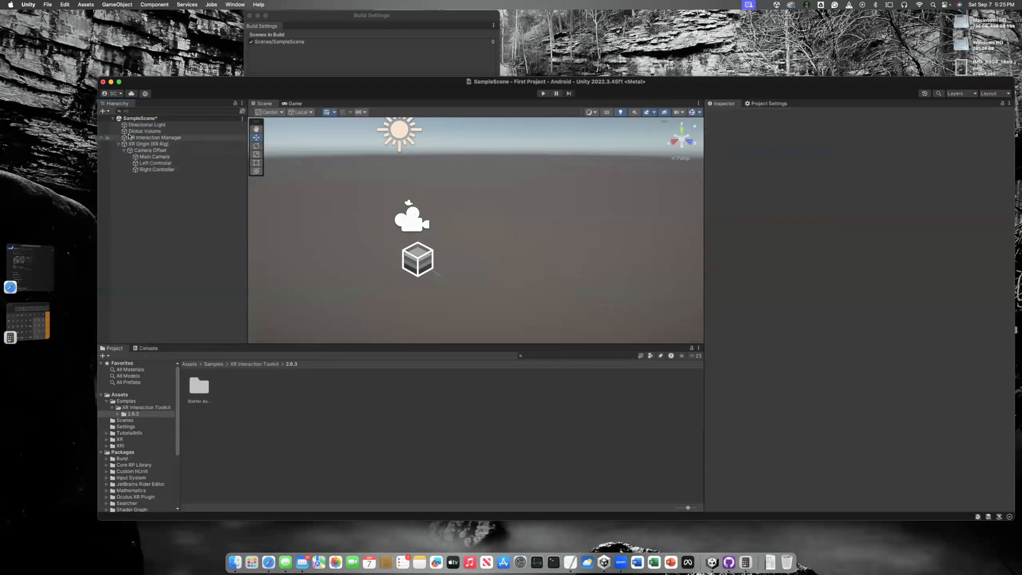
left_click(147, 144)
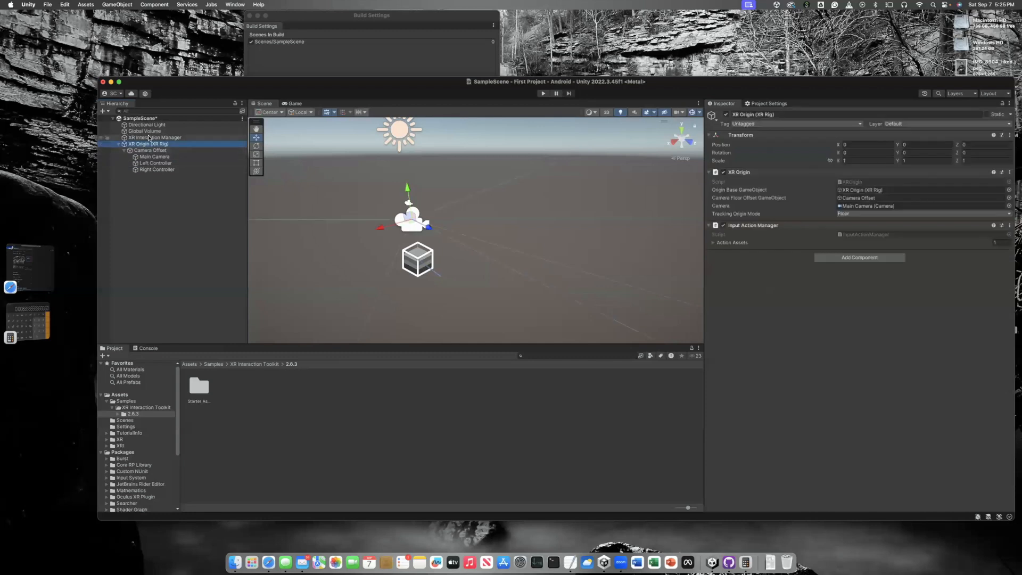
left_click(149, 137)
left_click(151, 131)
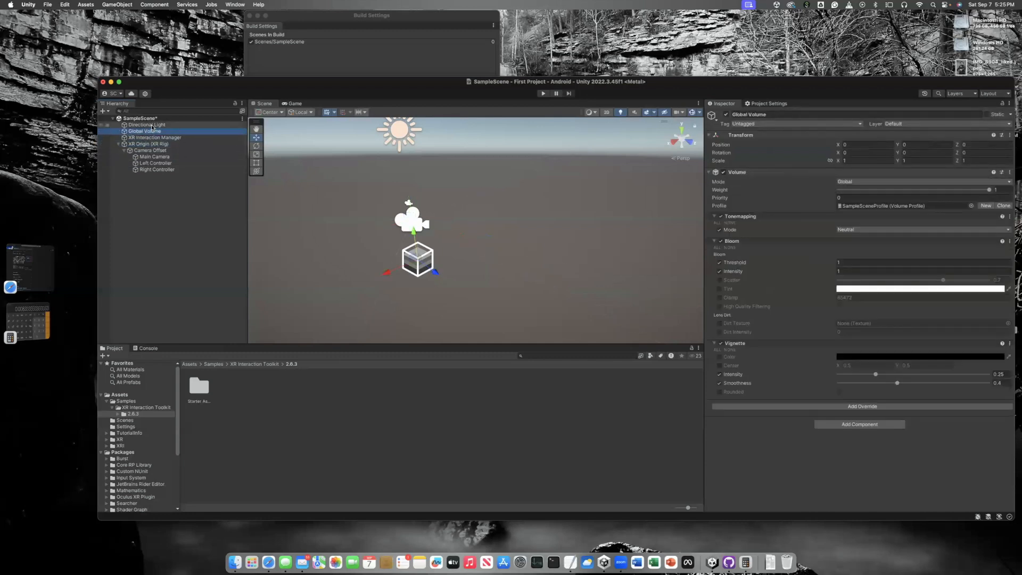
left_click(152, 125)
- Add a 3D Plane object to the root of SampleScene
left_click(439, 230)
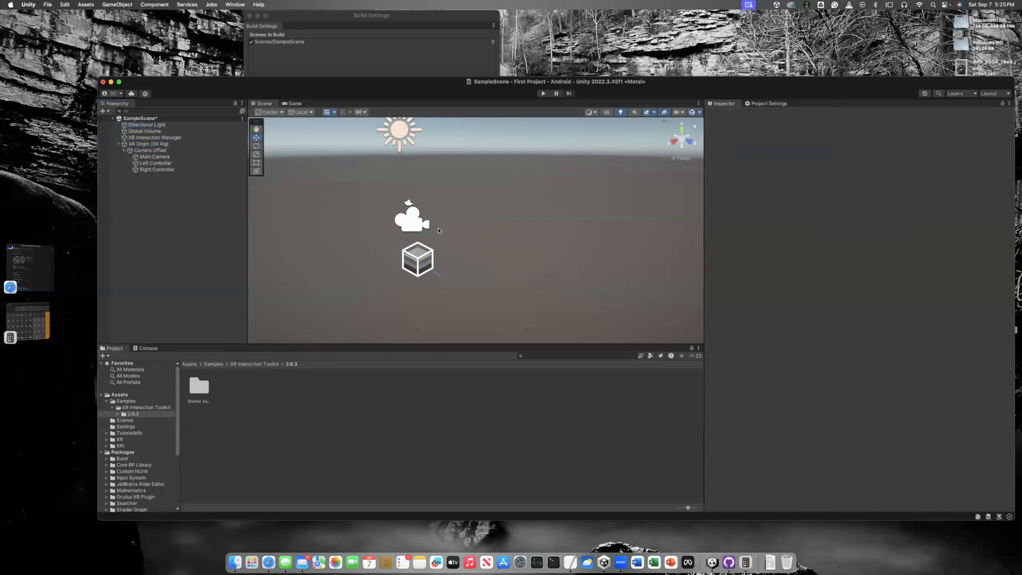
right_click(154, 199)
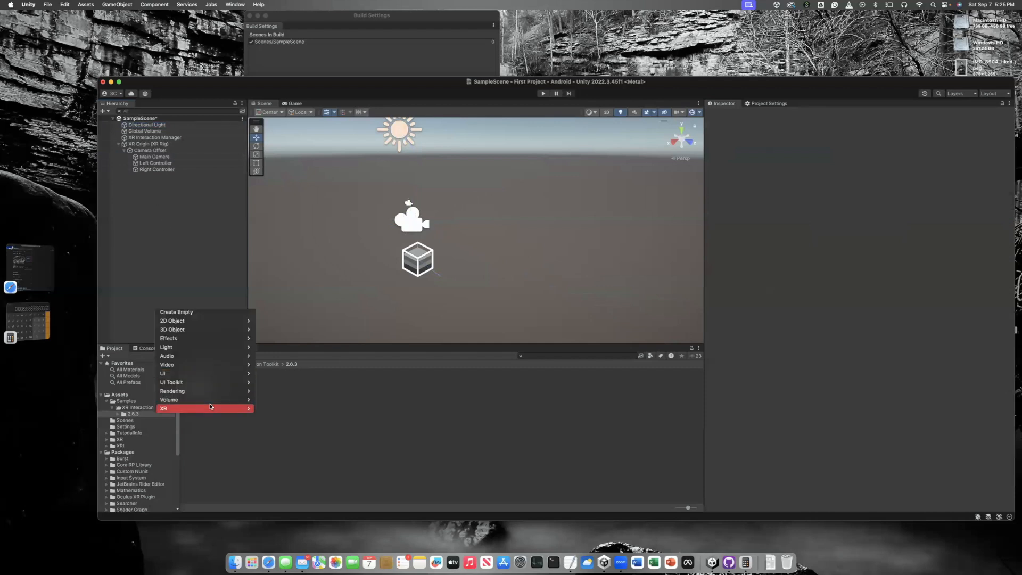
mouse_move(170, 331)
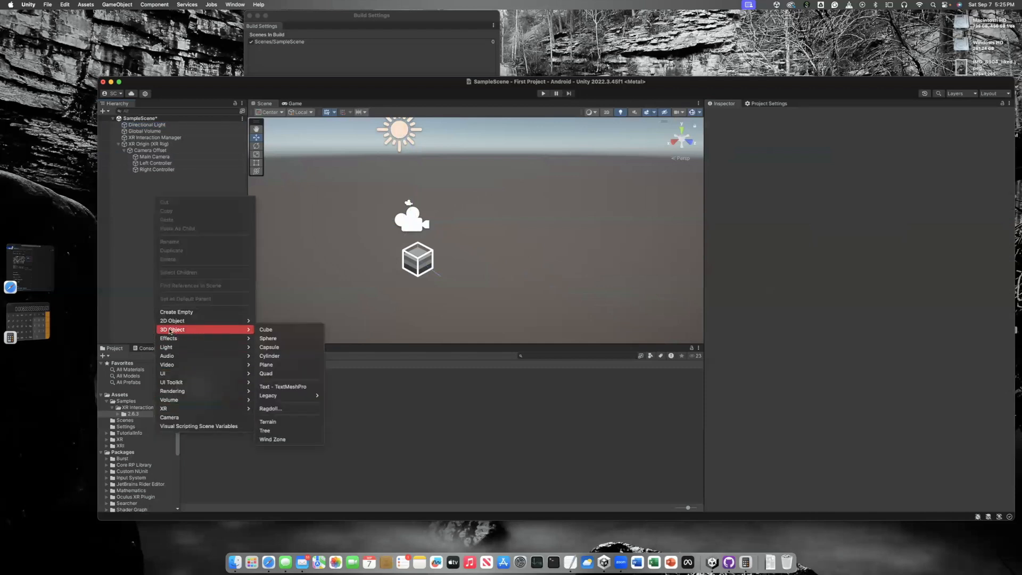
left_click(269, 365)
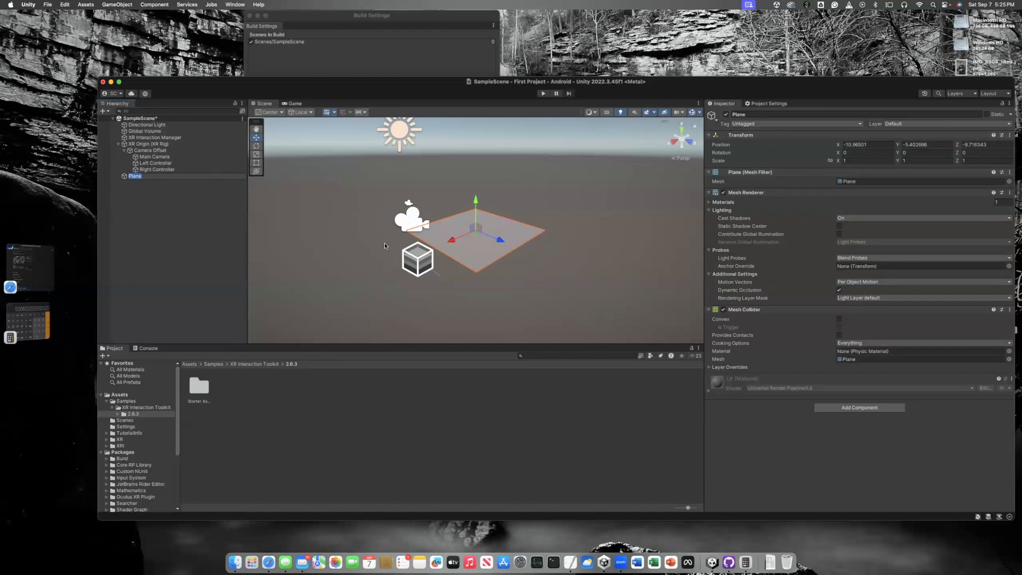
- Reset the Plane's Transform to position 0, 0, 0
left_click(1010, 134)
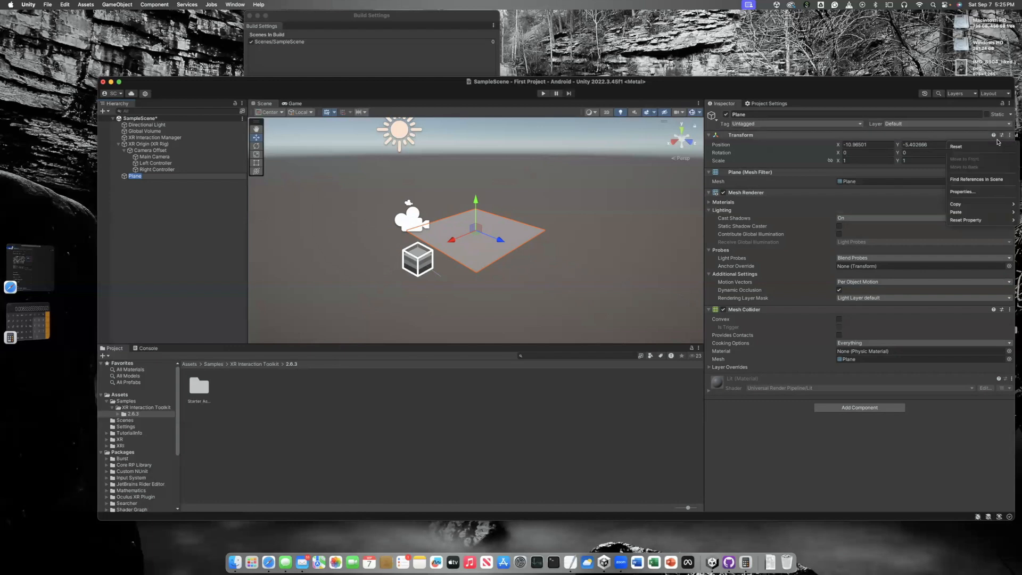
left_click(956, 147)
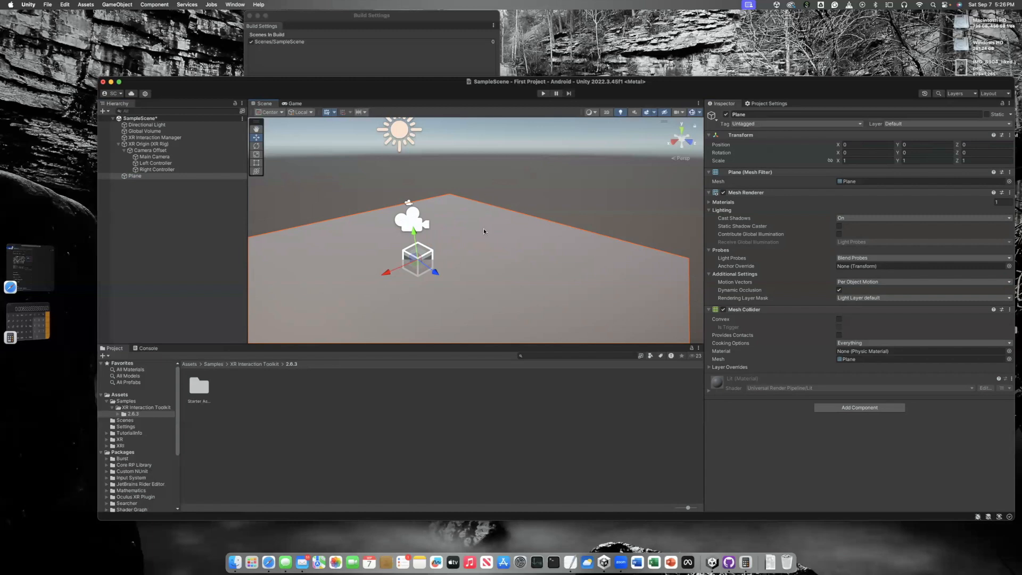
- Fly and orbit around the scene to examine the floor plane and the XR Origin from several sides
right_click_drag(484, 230, 487, 230)
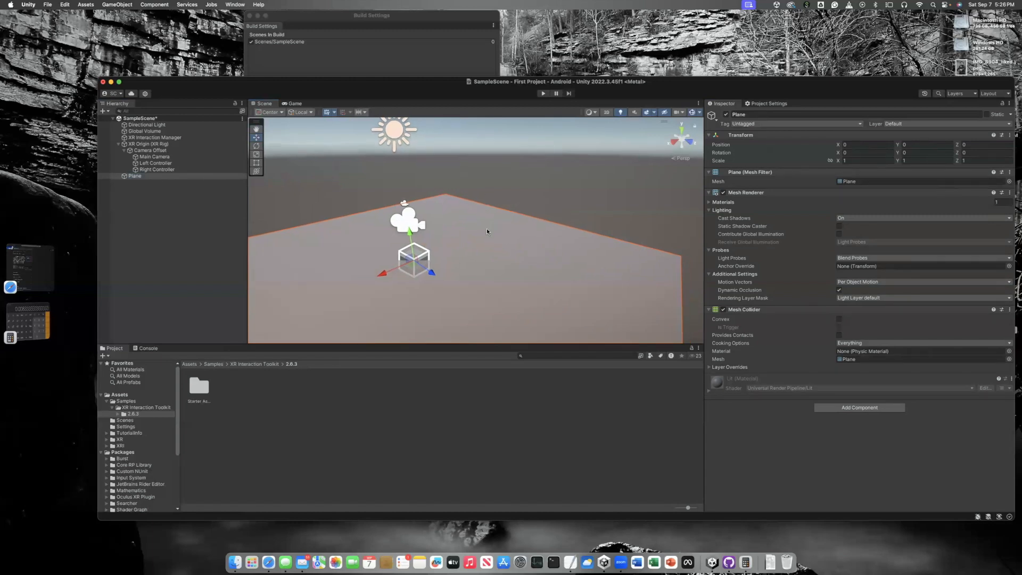
right_click_drag(487, 230, 487, 229)
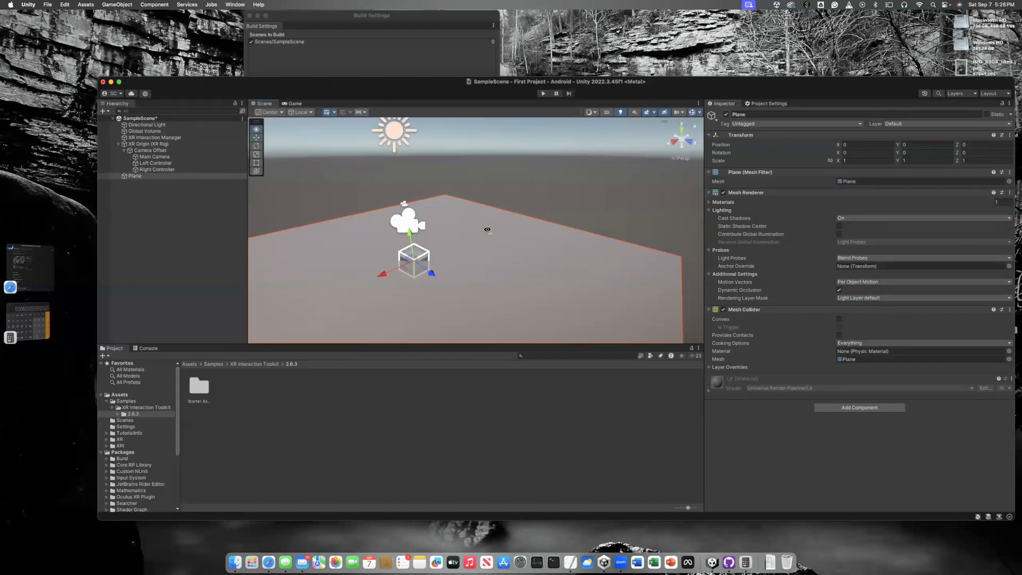
right_click_drag(486, 229, 594, 207)
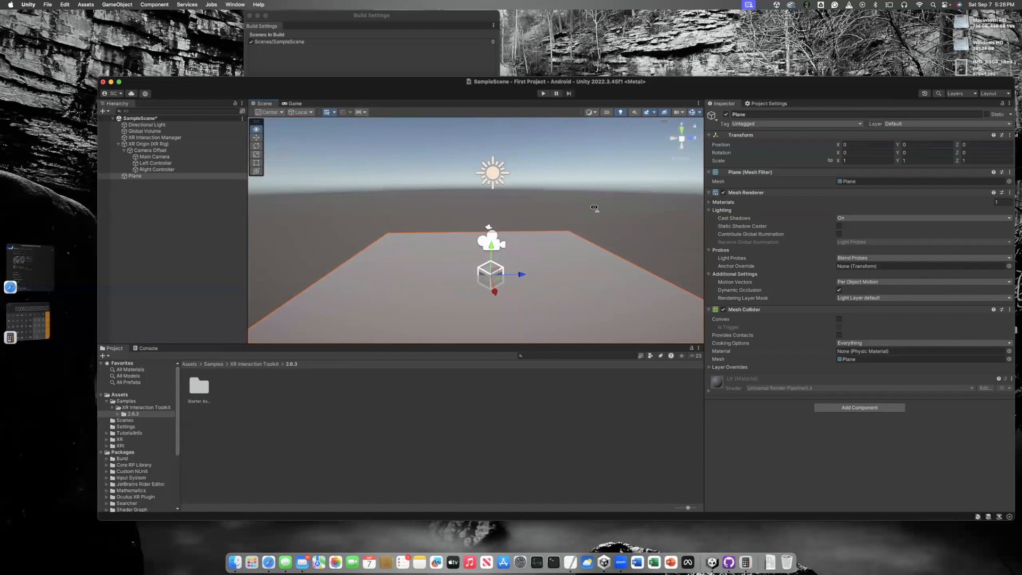
key("q")
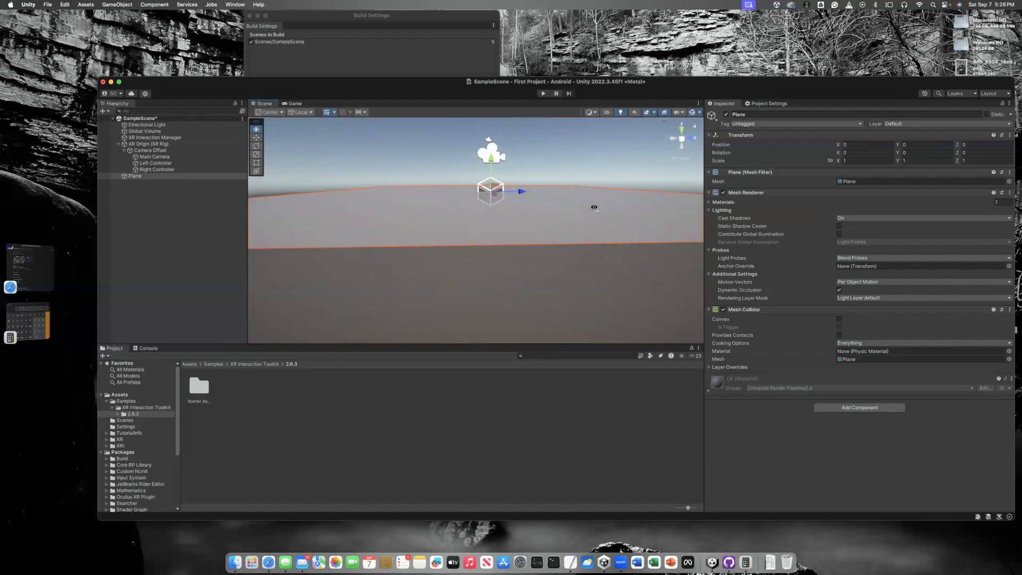
key("e")
key("w")
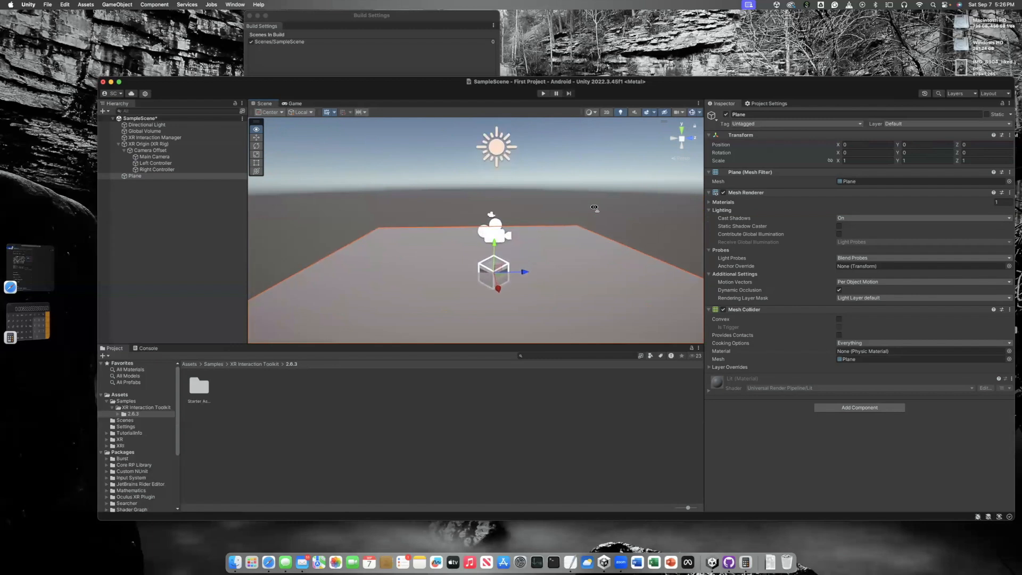
key("s")
key("s")
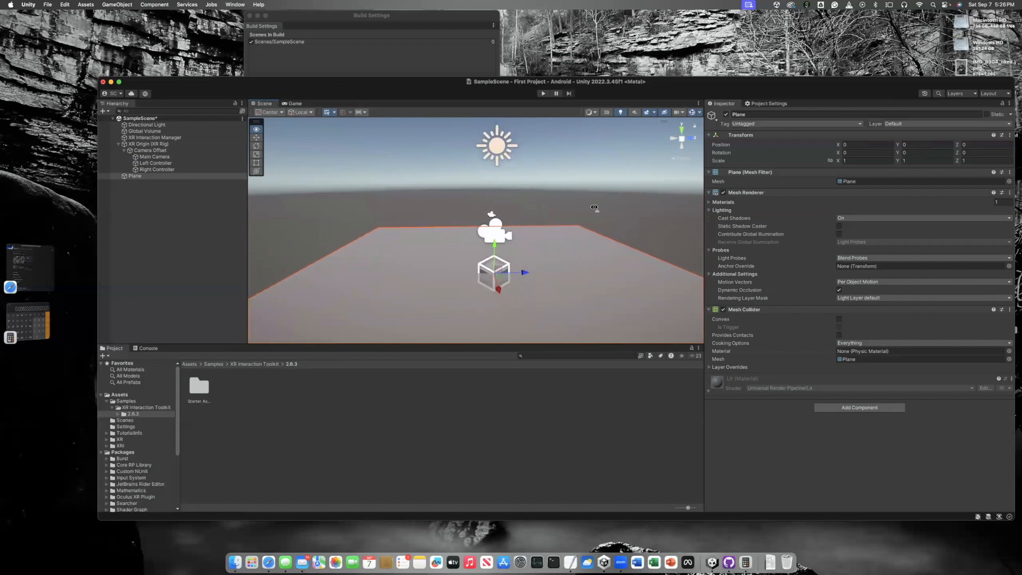
key("a")
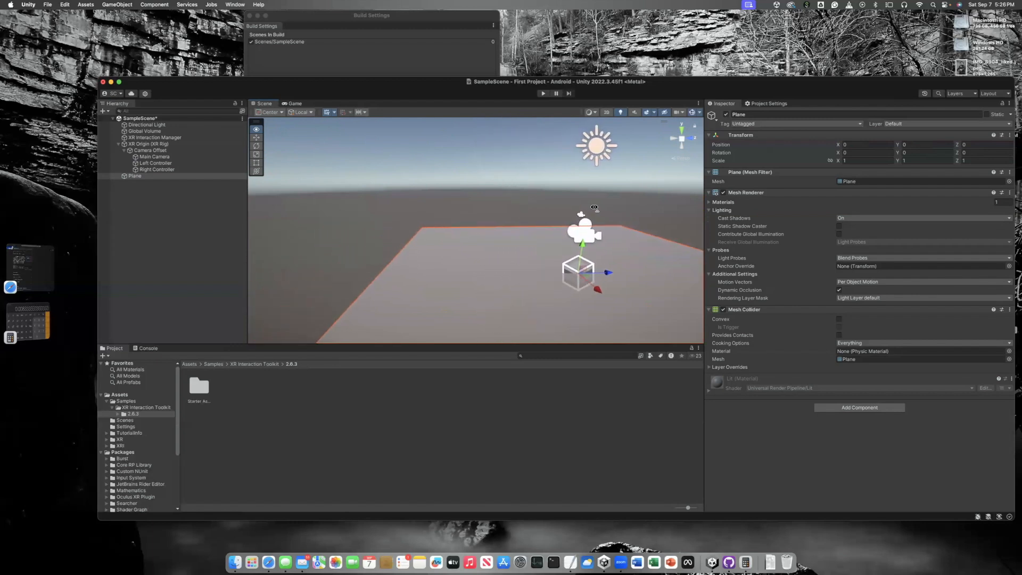
key("d")
key("a")
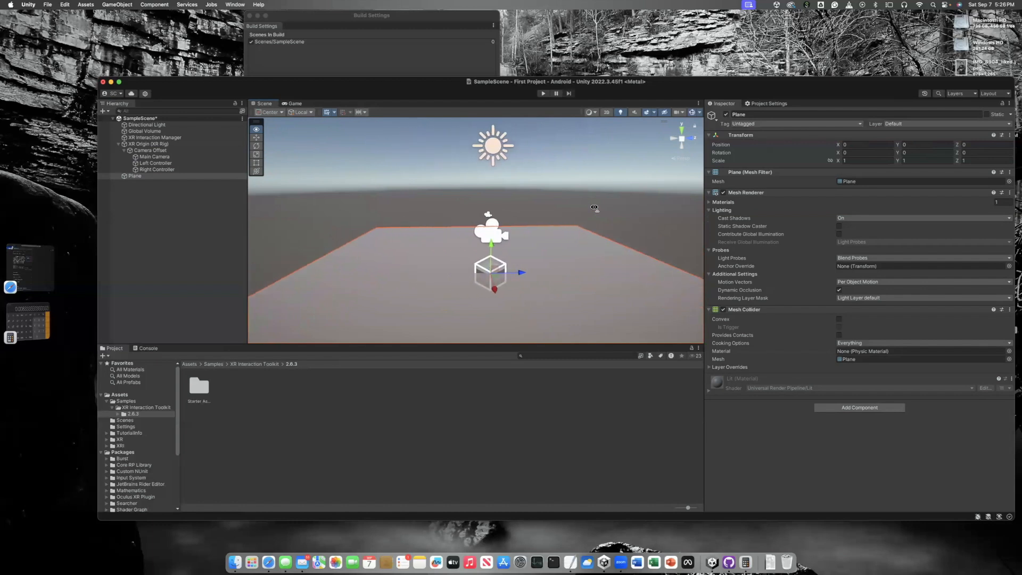
right_click_drag(594, 208, 417, 187)
key("d")
key("w")
key("d")
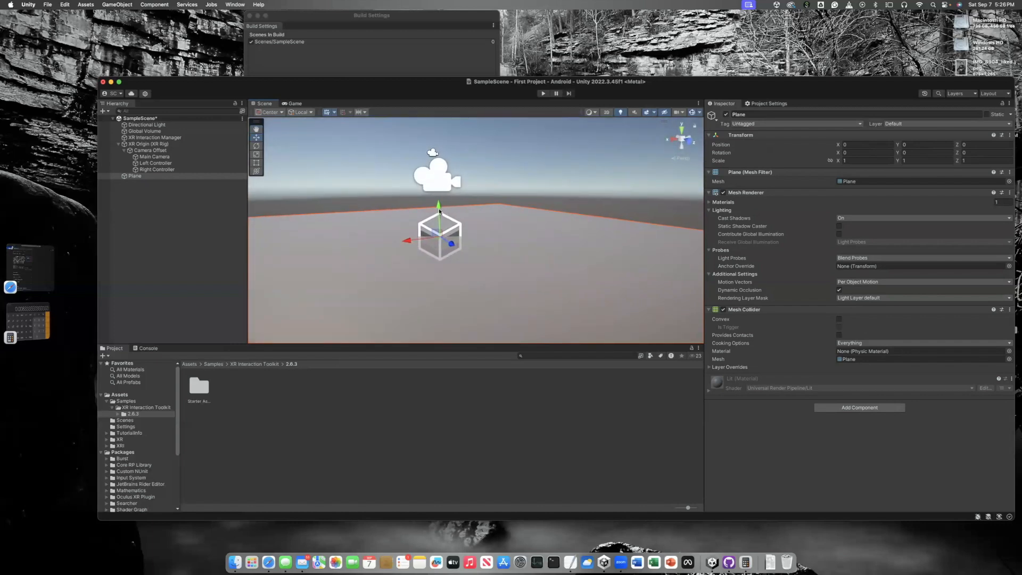
left_click_drag(440, 212, 649, 231, "alt")
right_click_drag(649, 232, 708, 231)
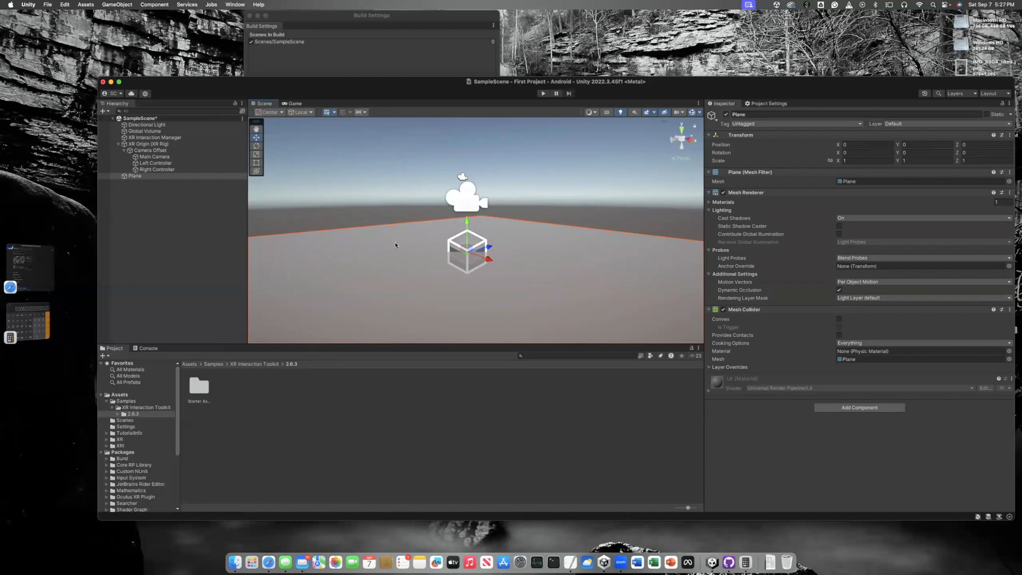
- Save SampleScene and enable Development Build in the Android build settings
left_click(250, 15)
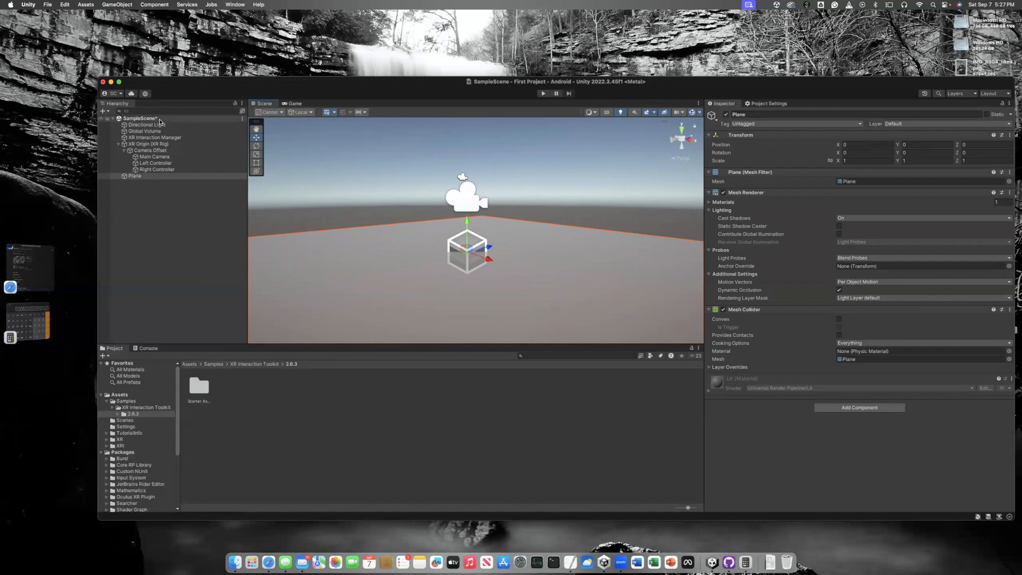
left_click(48, 4)
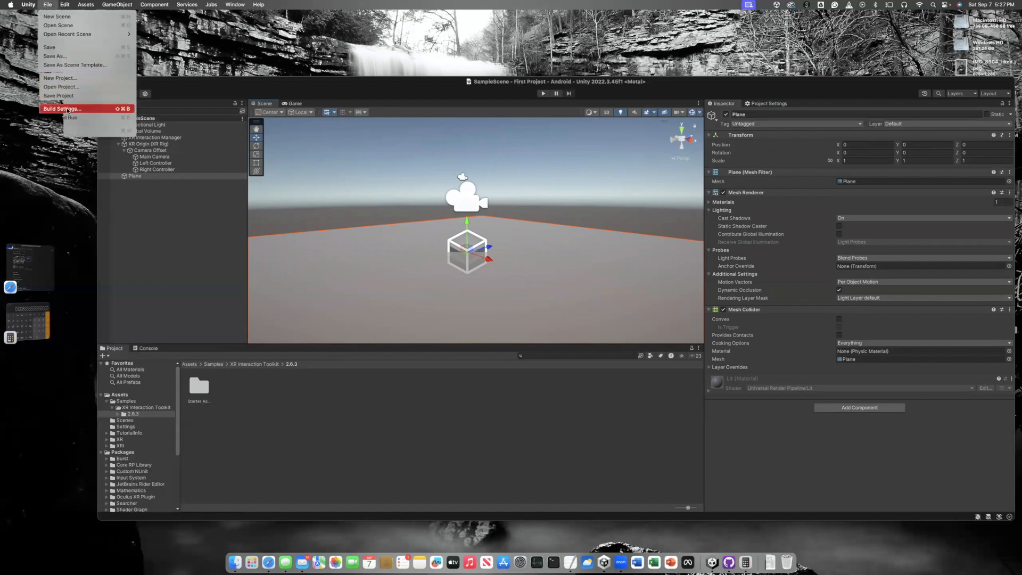
left_click(67, 108)
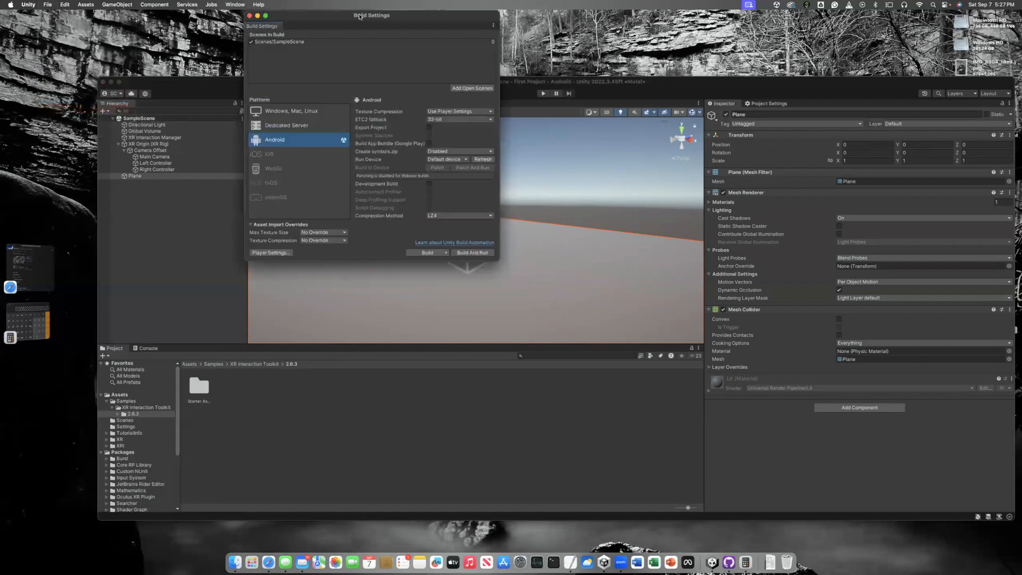
left_click_drag(359, 15, 390, 65)
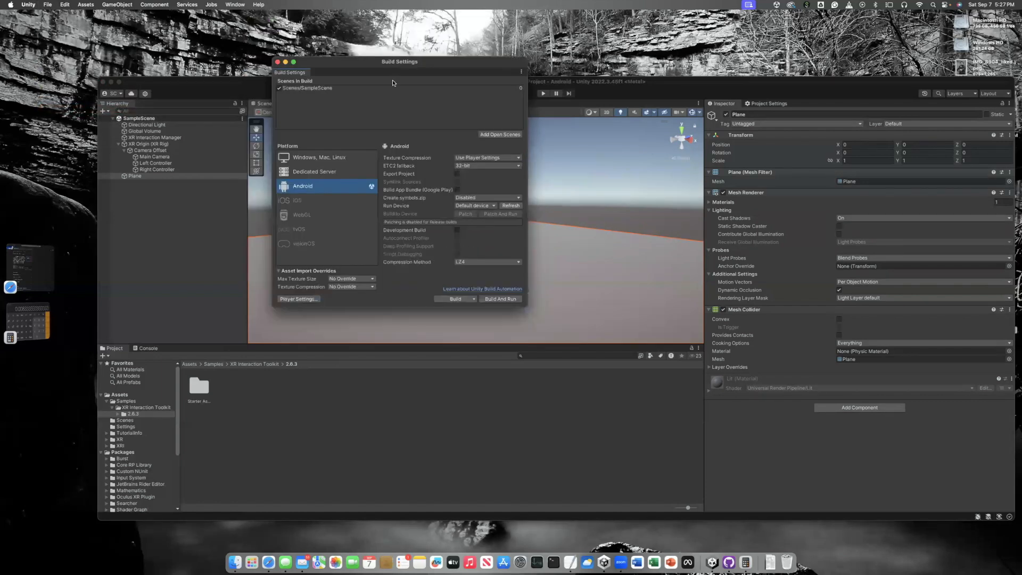
left_click(459, 233)
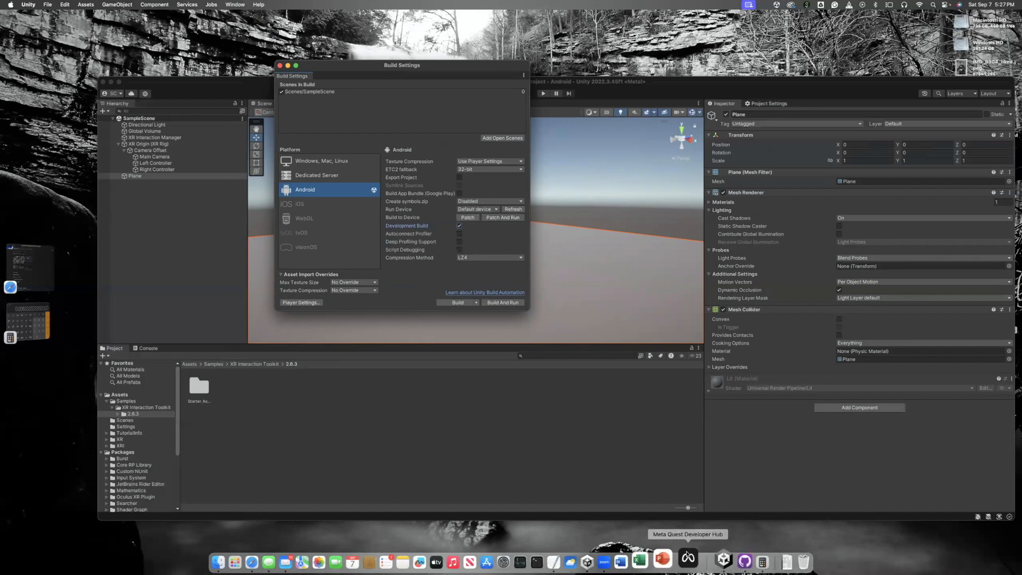
- Switch to Meta Quest Developer Hub and start casting the Meta Quest 3 from the Device Manager, dismissing the wireless casting tip
left_click(689, 560)
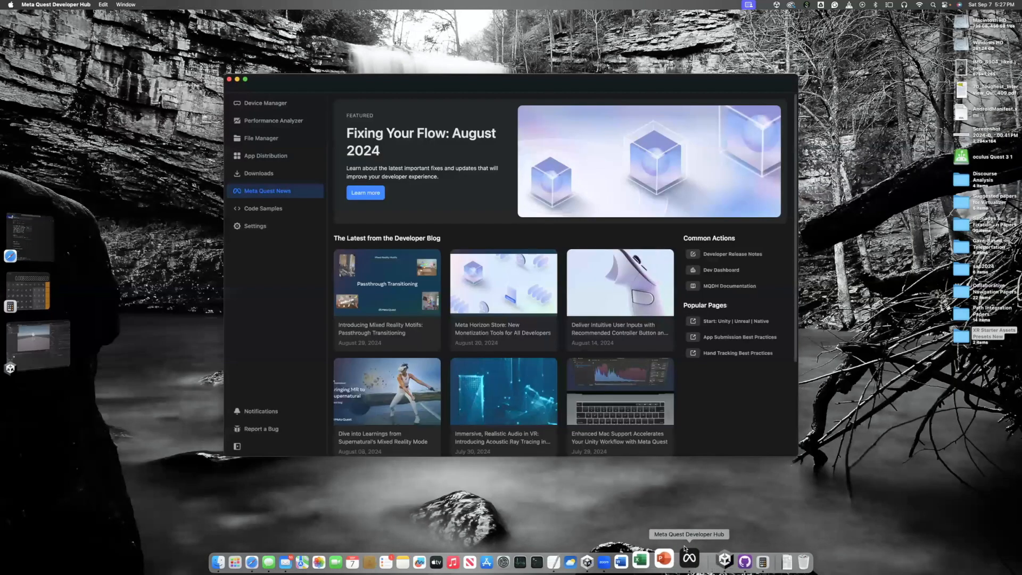
left_click(278, 104)
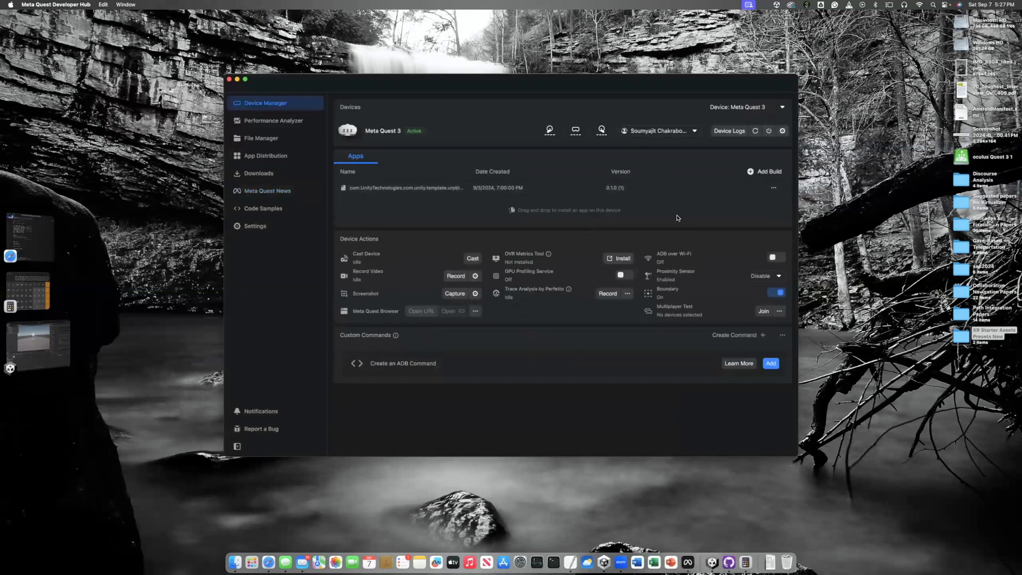
left_click_drag(594, 88, 621, 87)
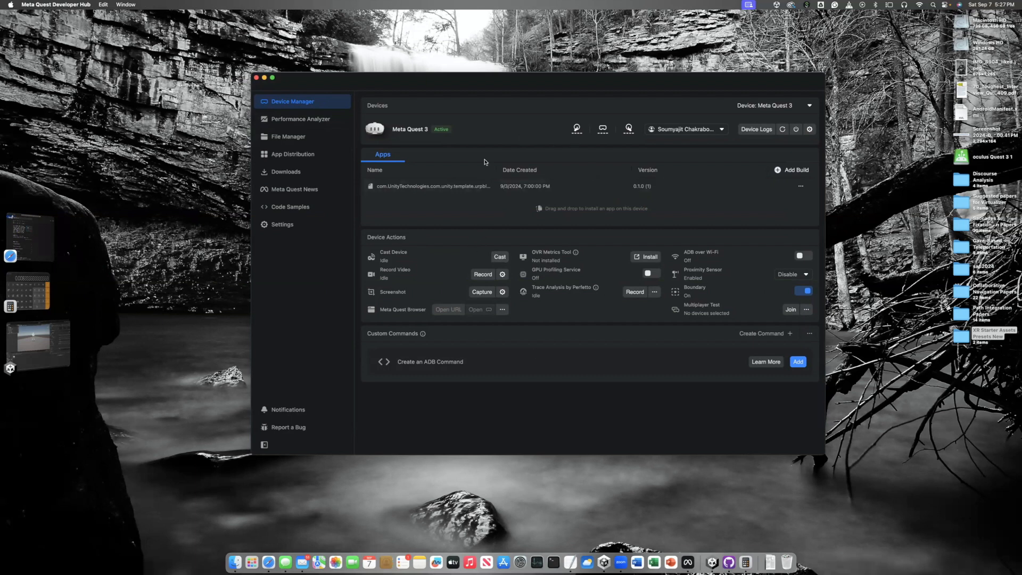
left_click(500, 257)
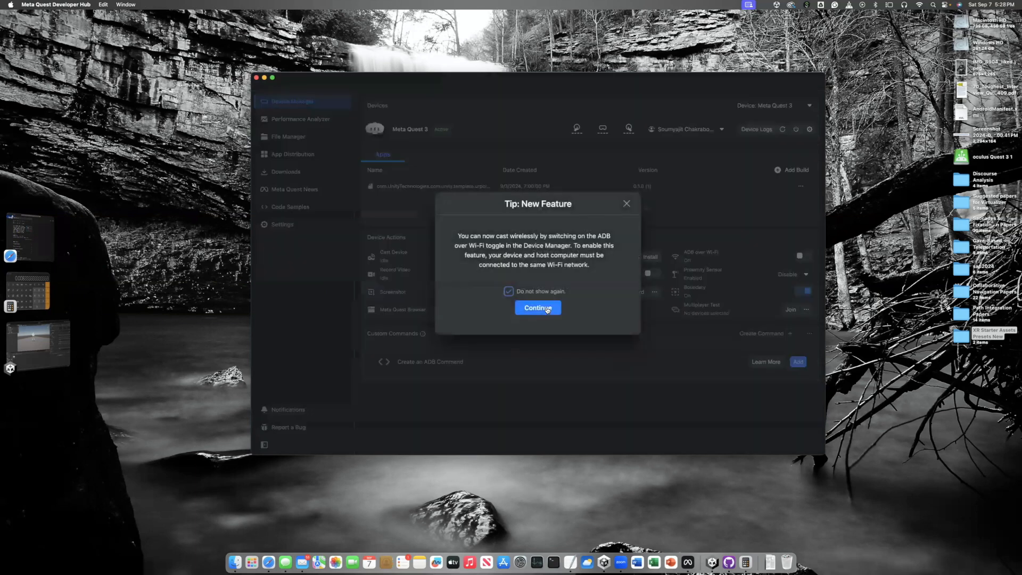
left_click(538, 307)
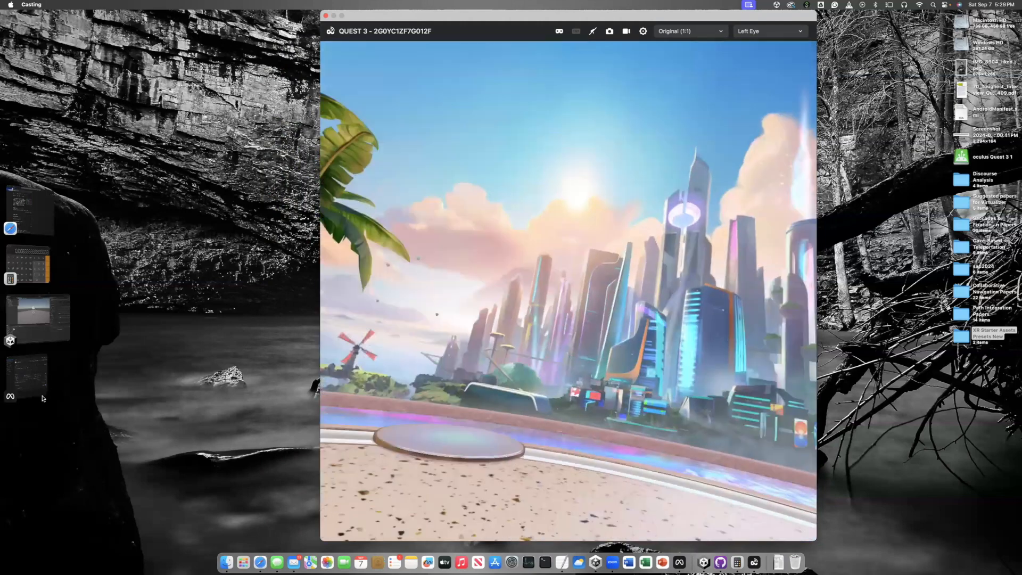
- Switch back to Unity, refresh the list of connected devices and set Run Device to the Oculus Quest 3
left_click(36, 314)
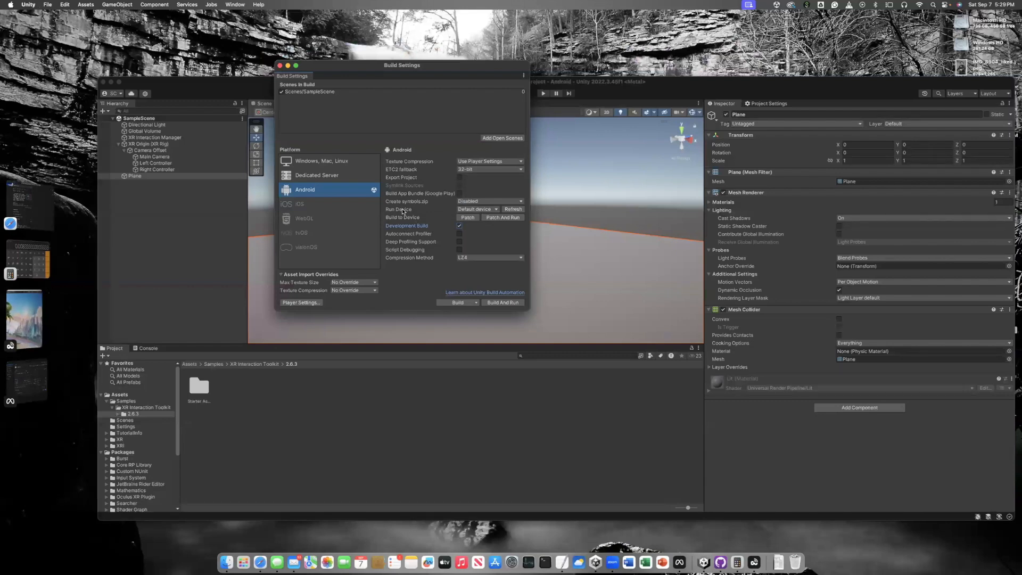
left_click(517, 211)
left_click(477, 211)
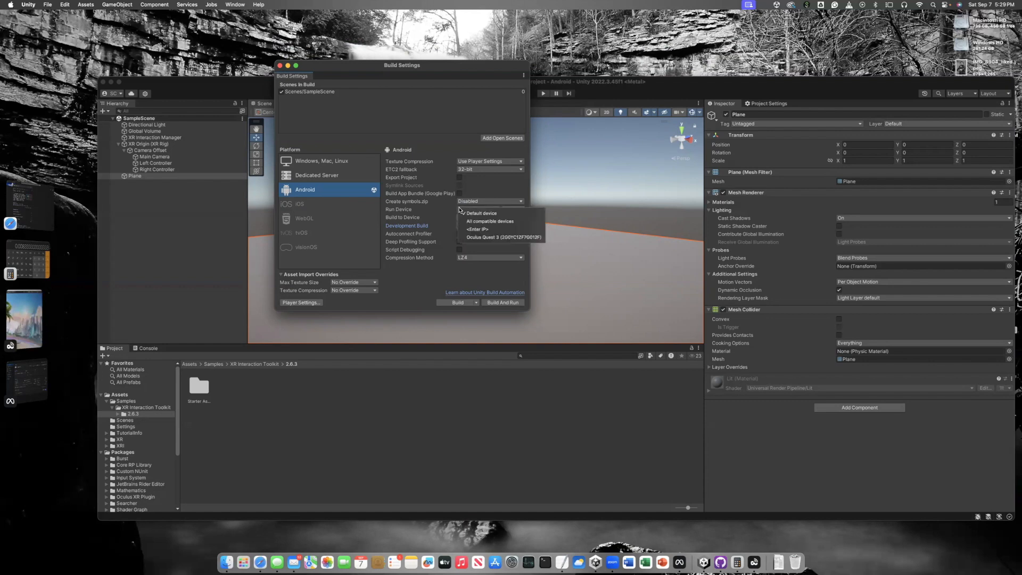
left_click(484, 238)
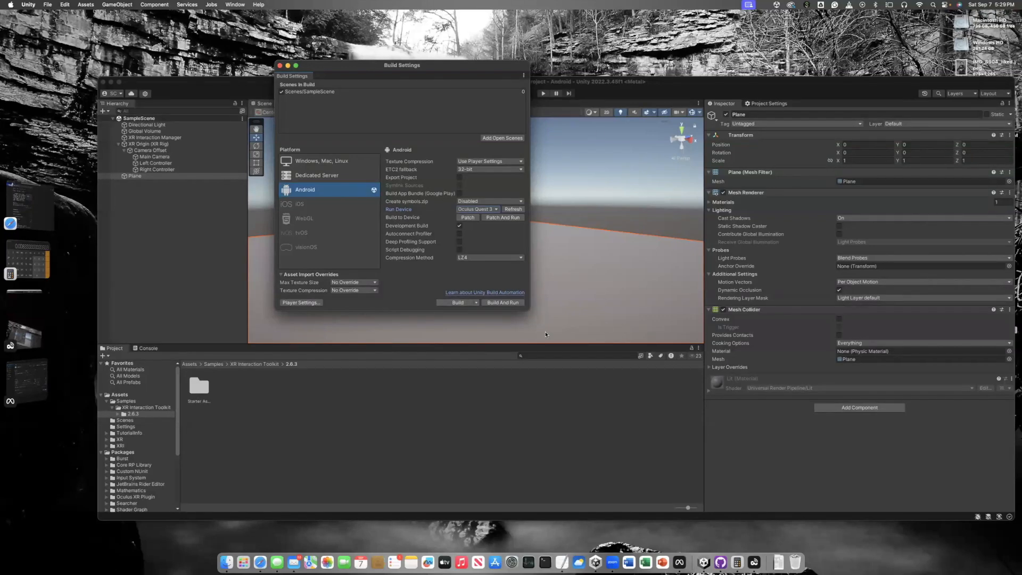
- Build the Android app as Test into a new folder named Builds inside the First Project folder
left_click(455, 303)
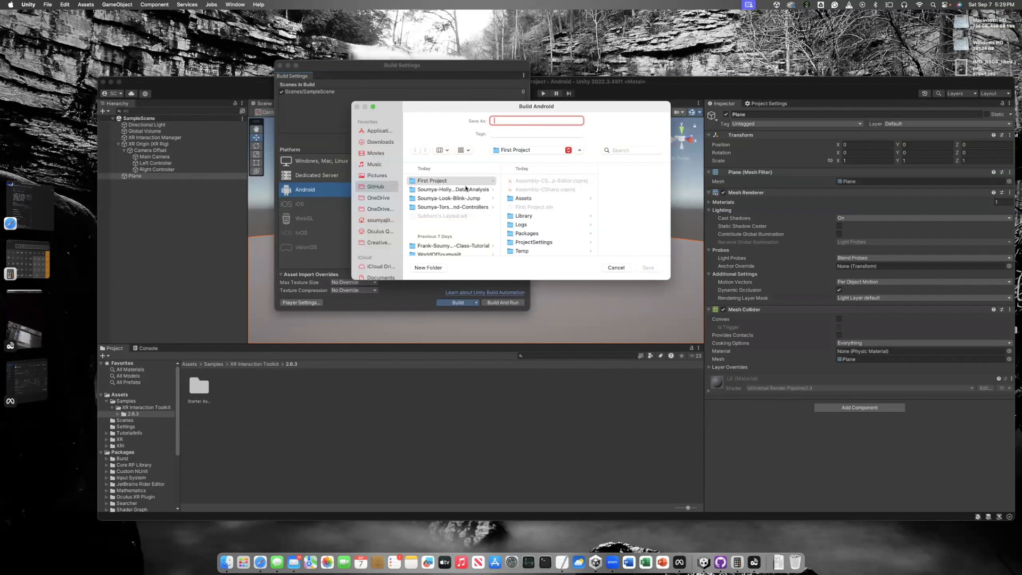
left_click(426, 268)
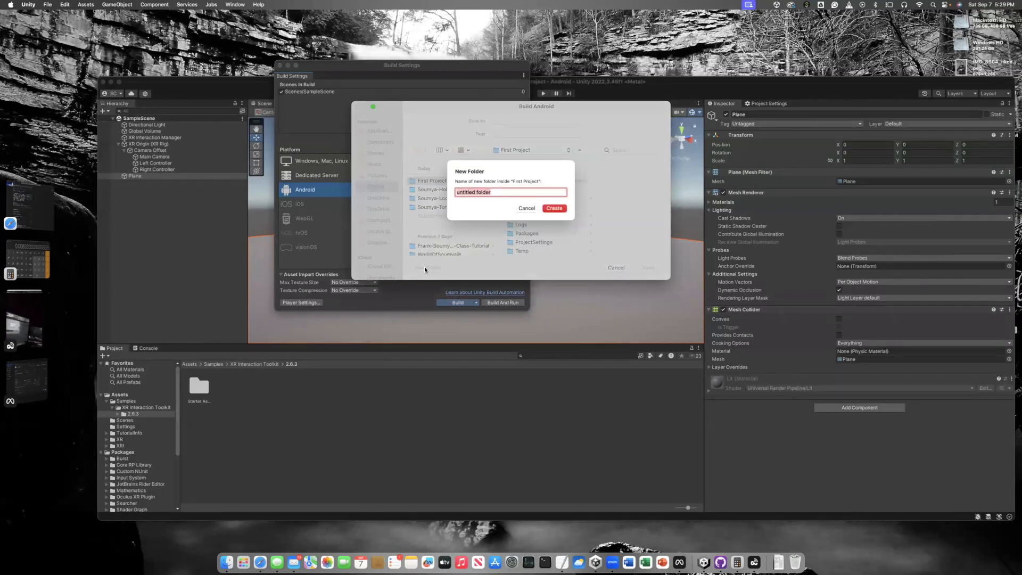
type("Builds")
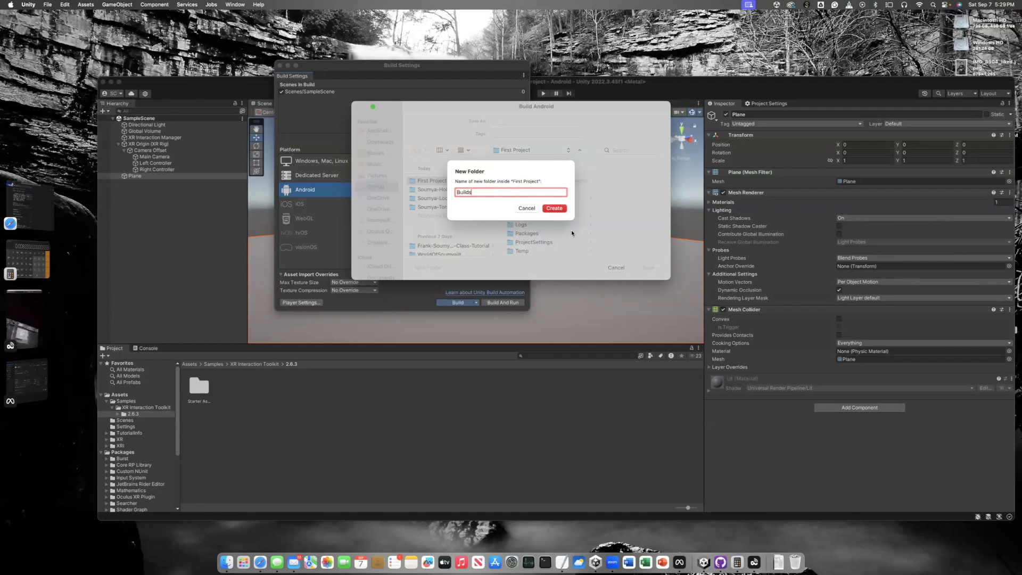
left_click(555, 208)
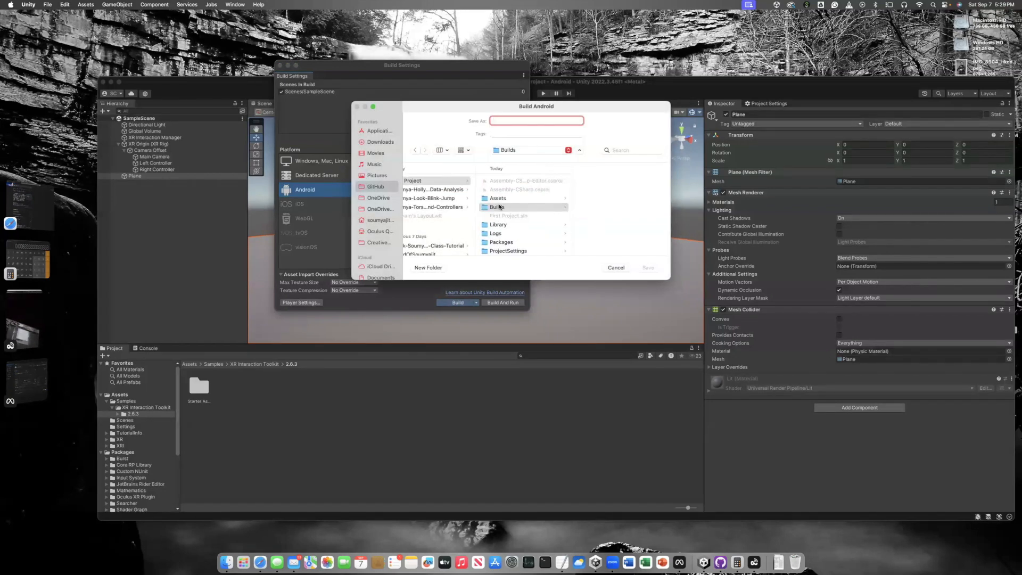
left_click(515, 120)
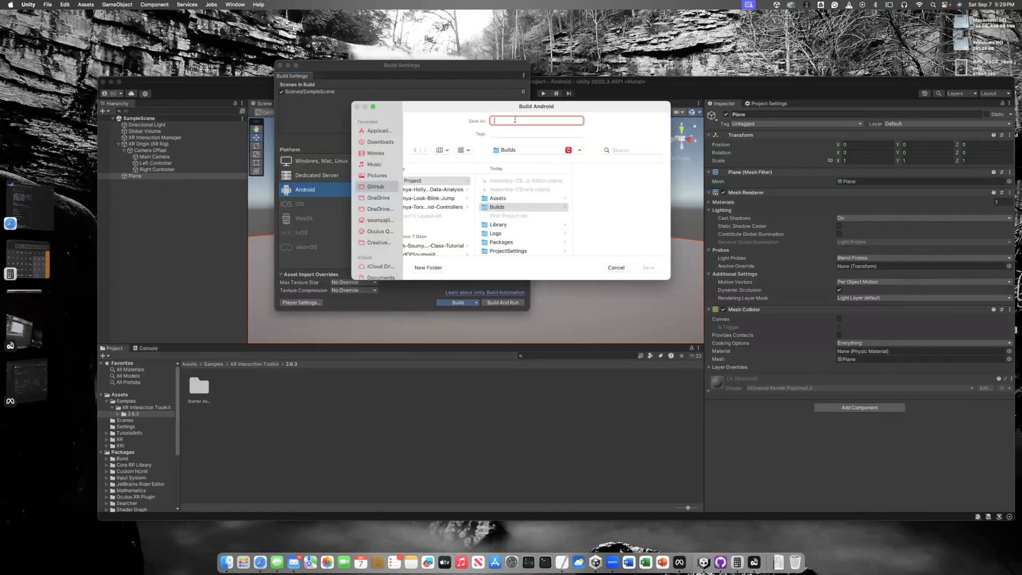
type("Test")
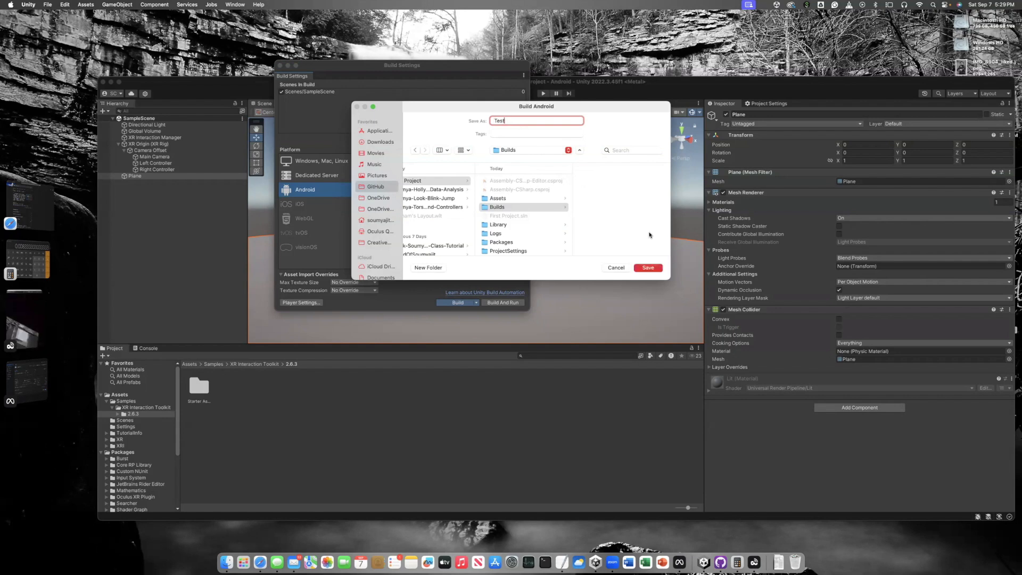
left_click(654, 267)
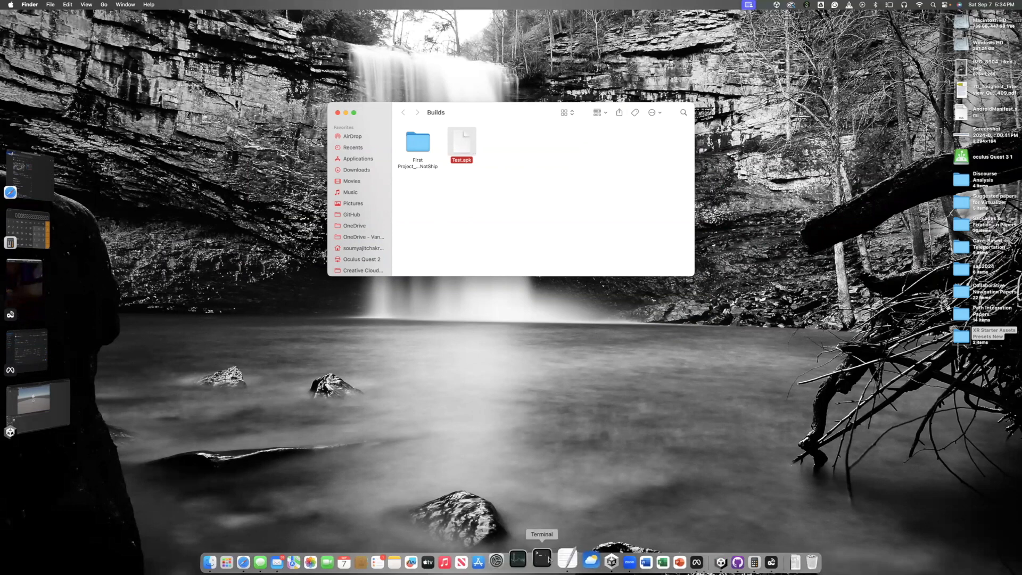
- Show the Meta Quest Developer Hub's Device Manager together with the Builds folder containing Test.apk
left_click_drag(34, 347, 265, 295)
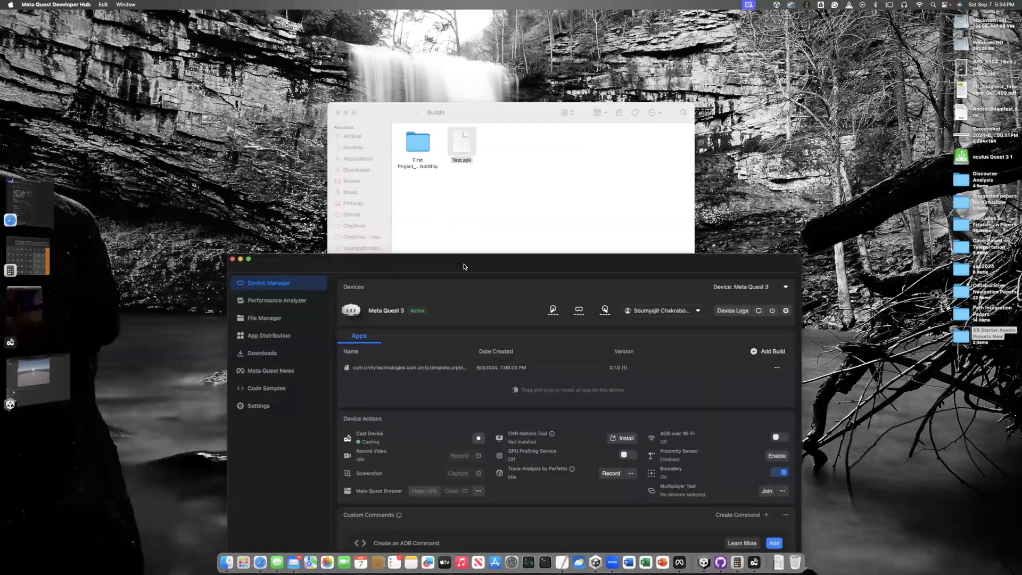
left_click_drag(430, 262, 449, 204)
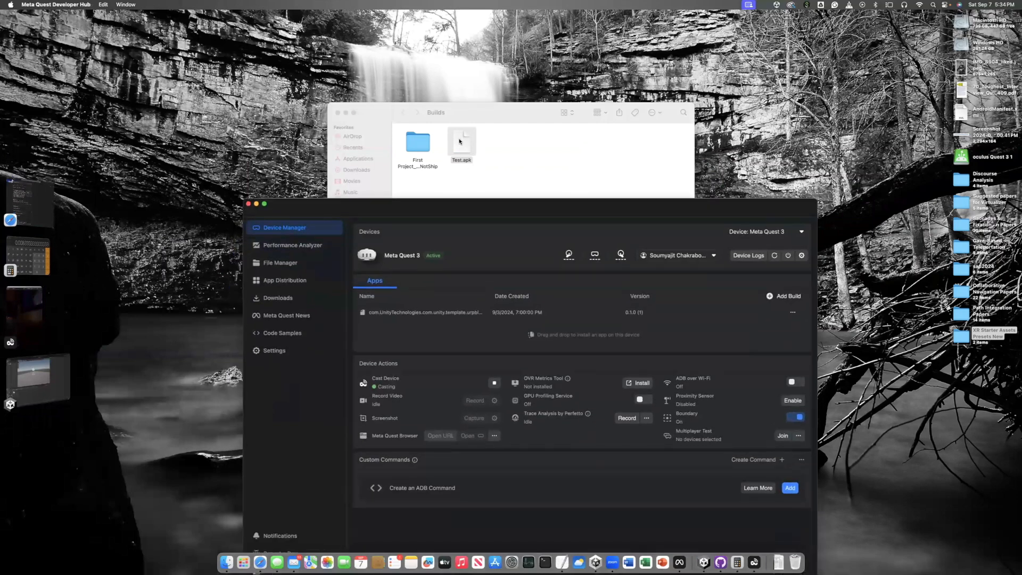
mouse_move(460, 143)
left_mouse_down()
mouse_move(462, 194)
mouse_move(519, 277)
mouse_move(707, 341)
mouse_move(716, 327)
mouse_move(707, 341)
mouse_move(447, 160)
mouse_move(456, 146)
left_mouse_up()
- Switch back to Unity, patch and run the build on the Oculus Quest 3, and bring up the headset casting view
left_click(58, 379)
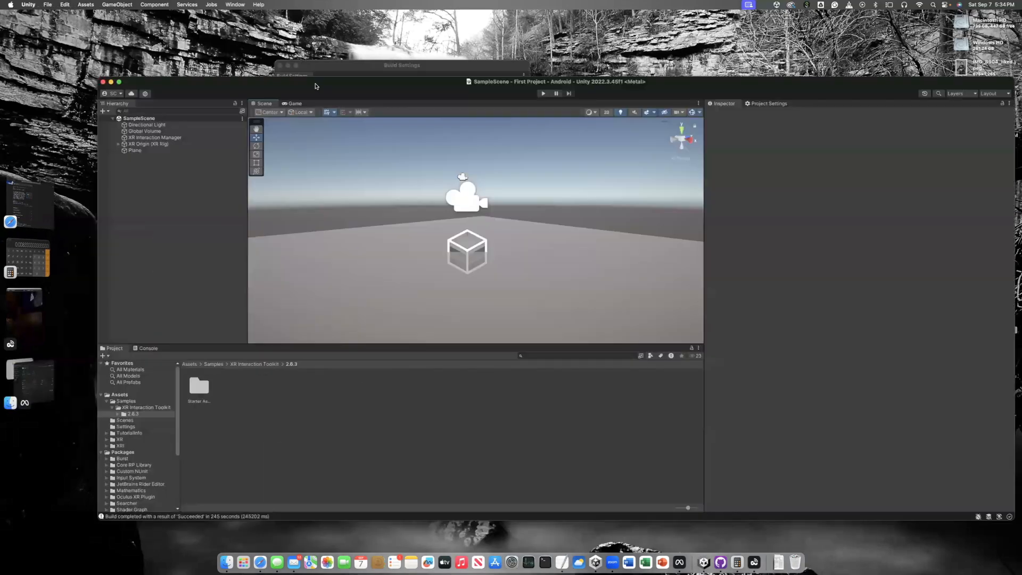
left_click(339, 66)
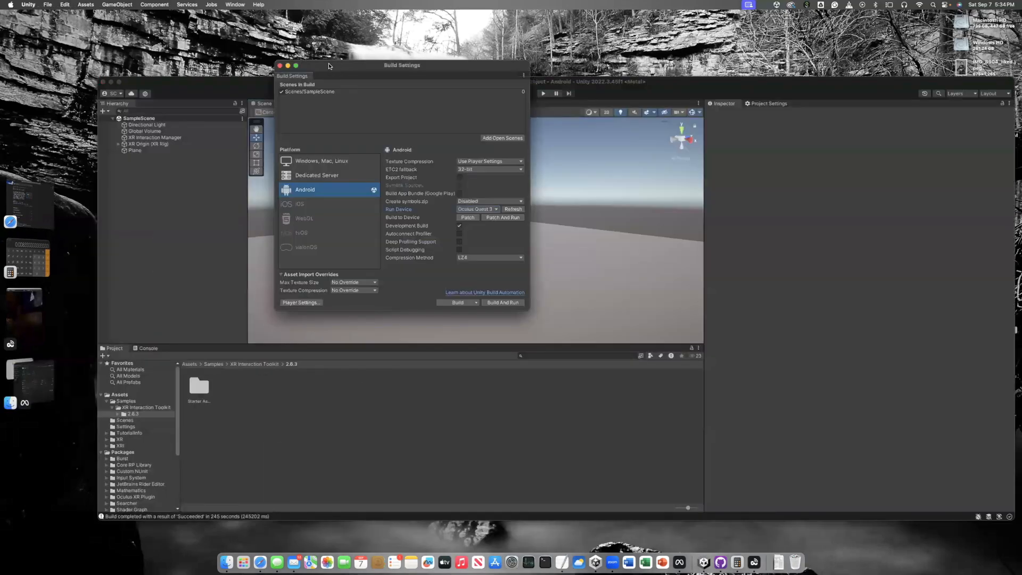
left_click(500, 217)
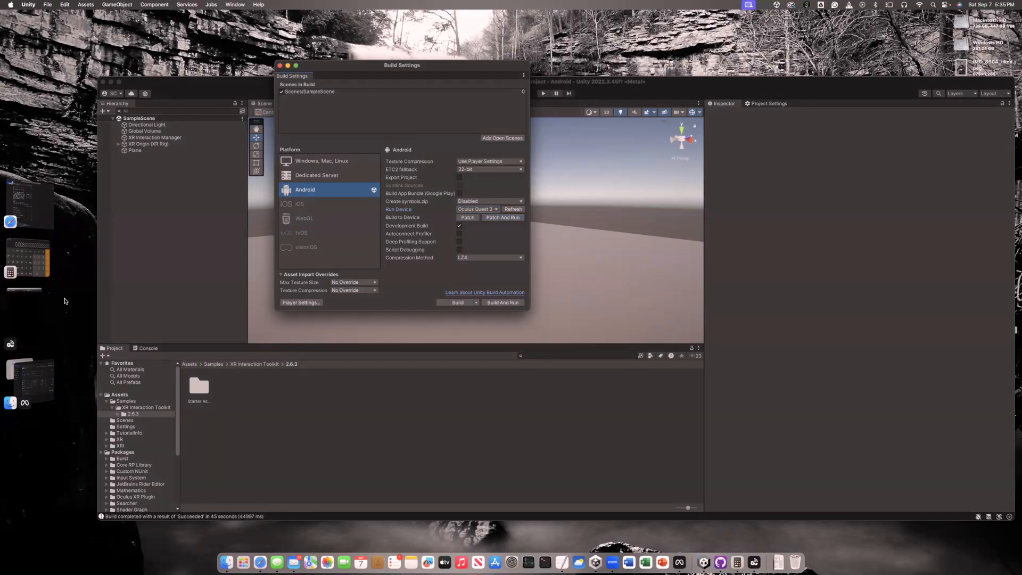
left_click(31, 311)
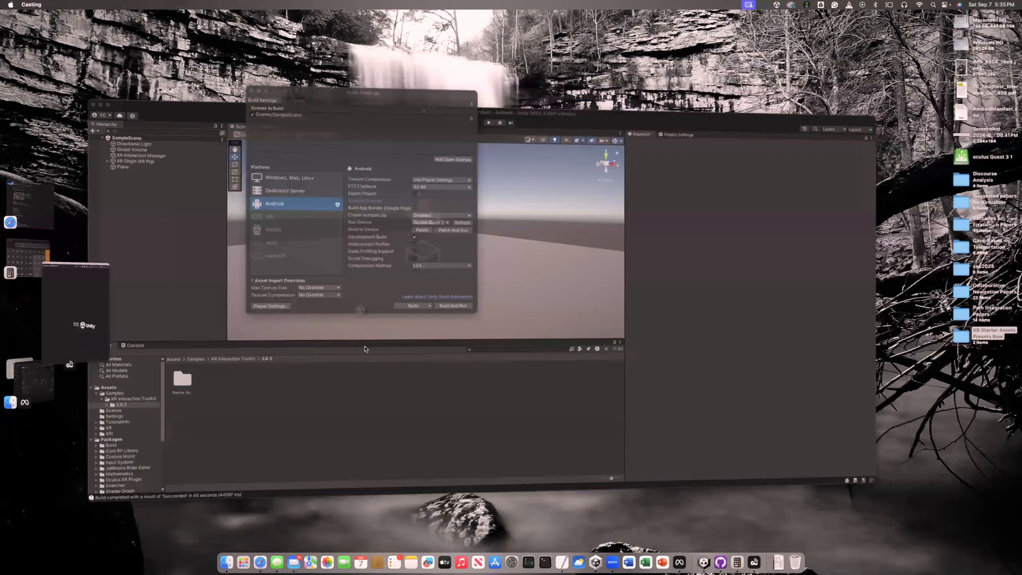